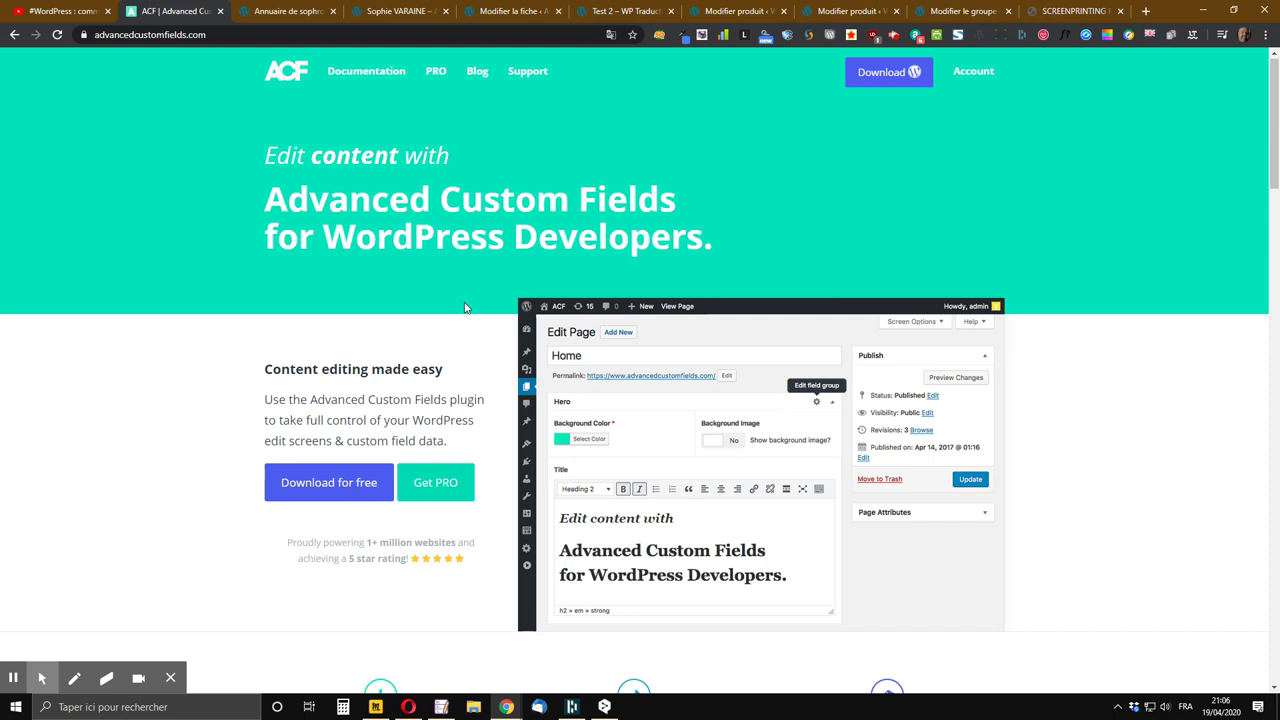
Give a like to the YouTube video about creating a user registration form with ACF Frontend For Elementor
click(52, 11)
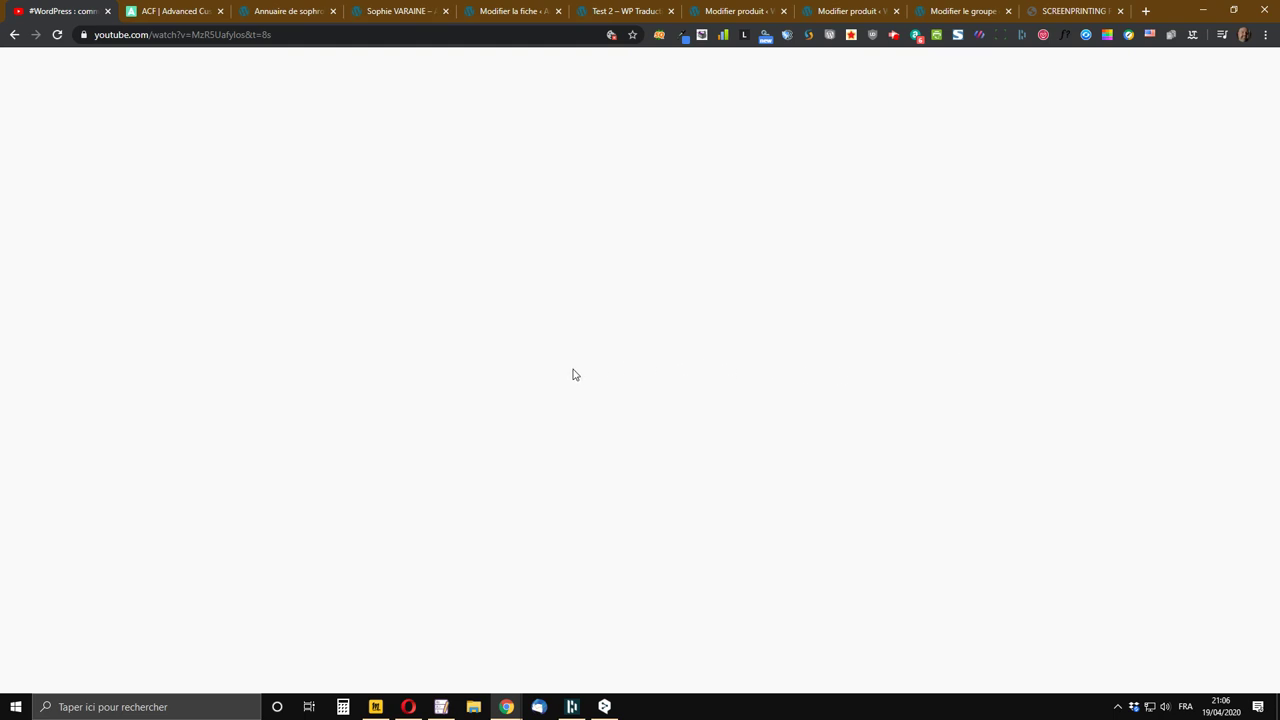
scroll(578, 358, down, 2)
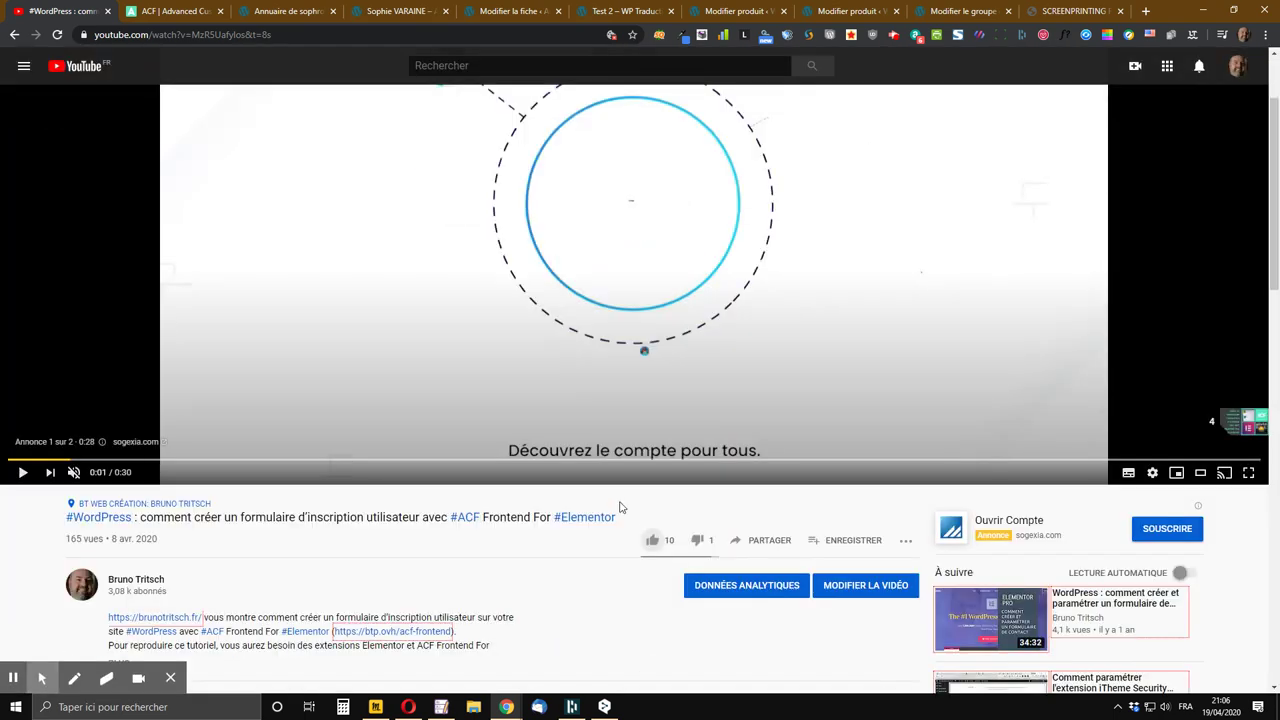
click(652, 545)
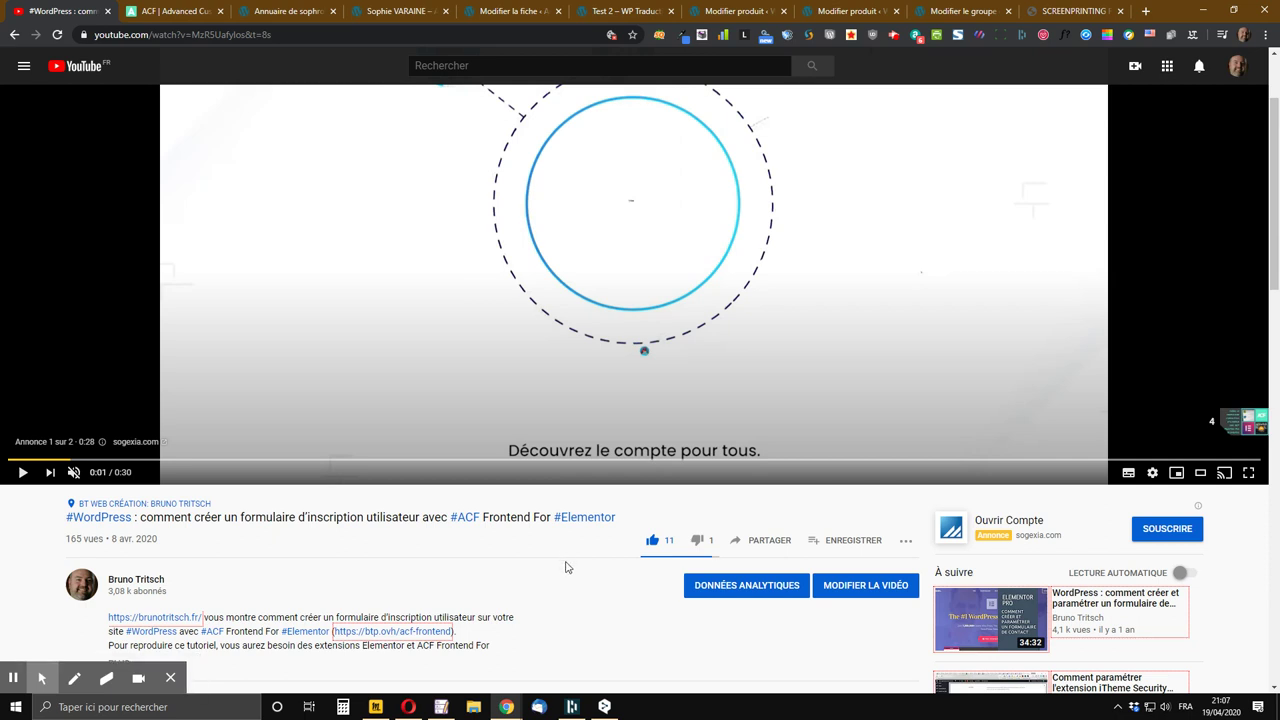
Expand the video's description and look through its recommended WordPress themes, extensions, hosting providers and Elementor addons
scroll(566, 568, down, 3)
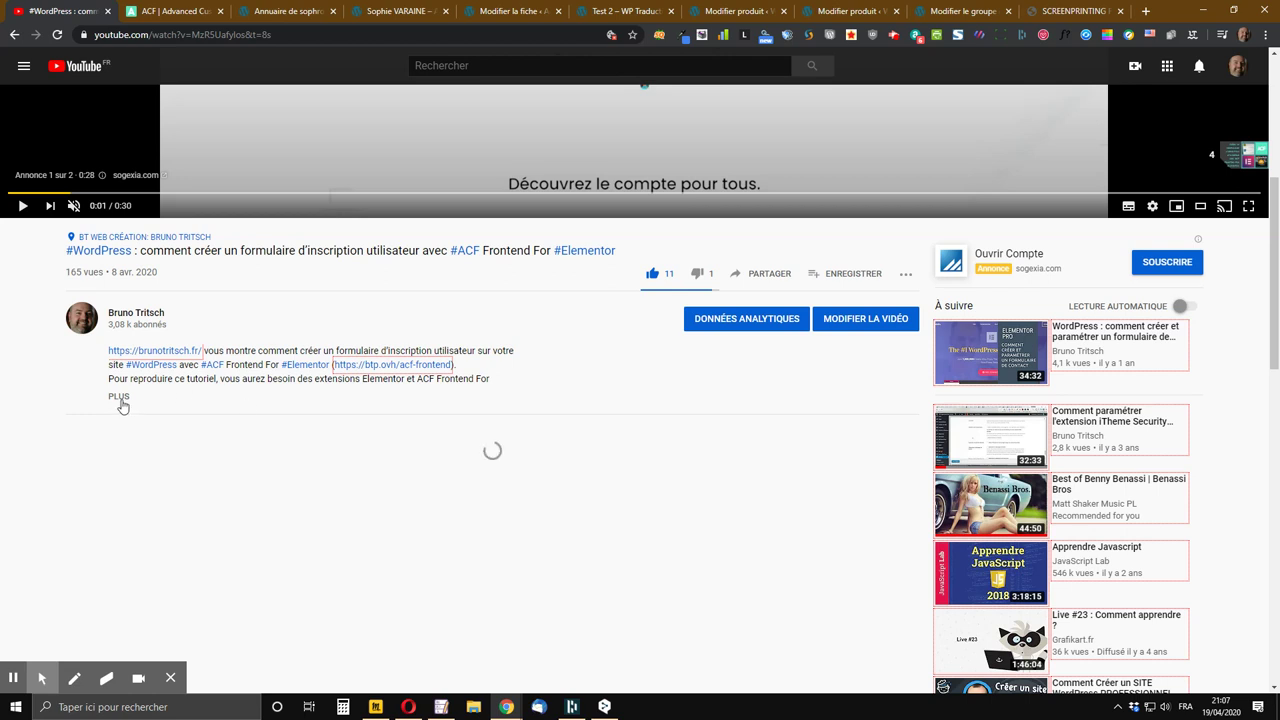
click(121, 400)
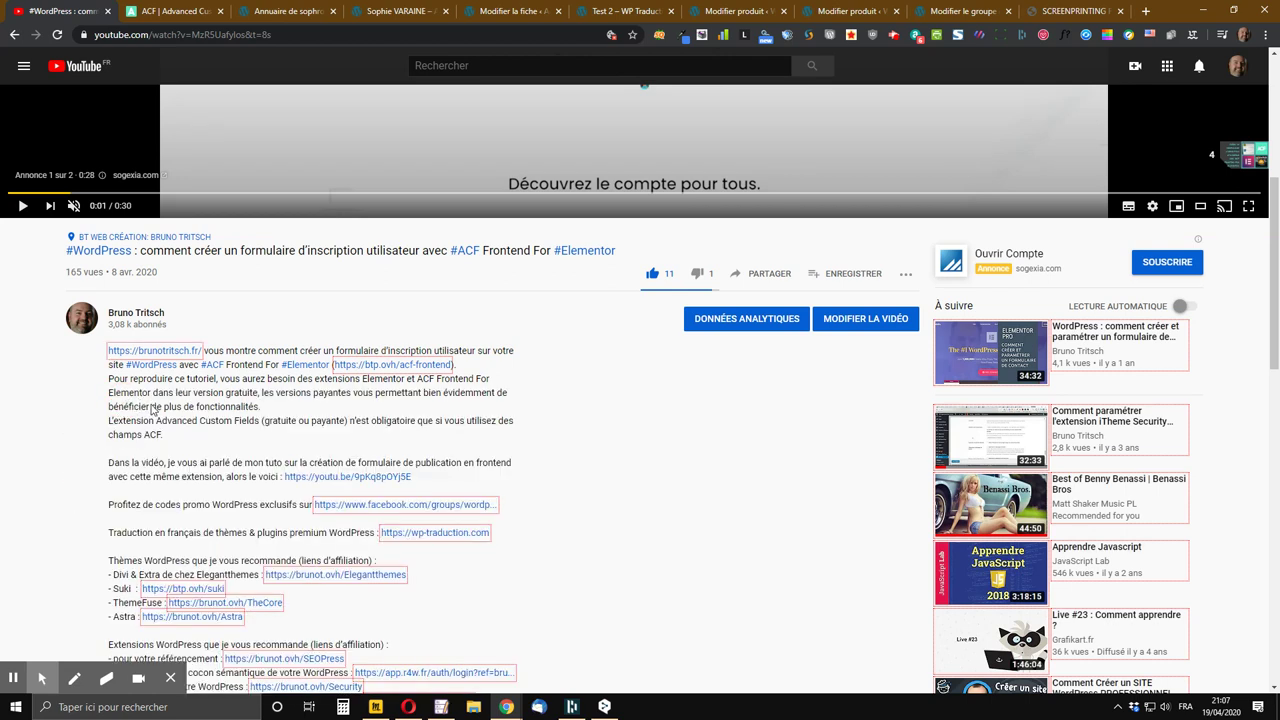
scroll(180, 464, down, 2)
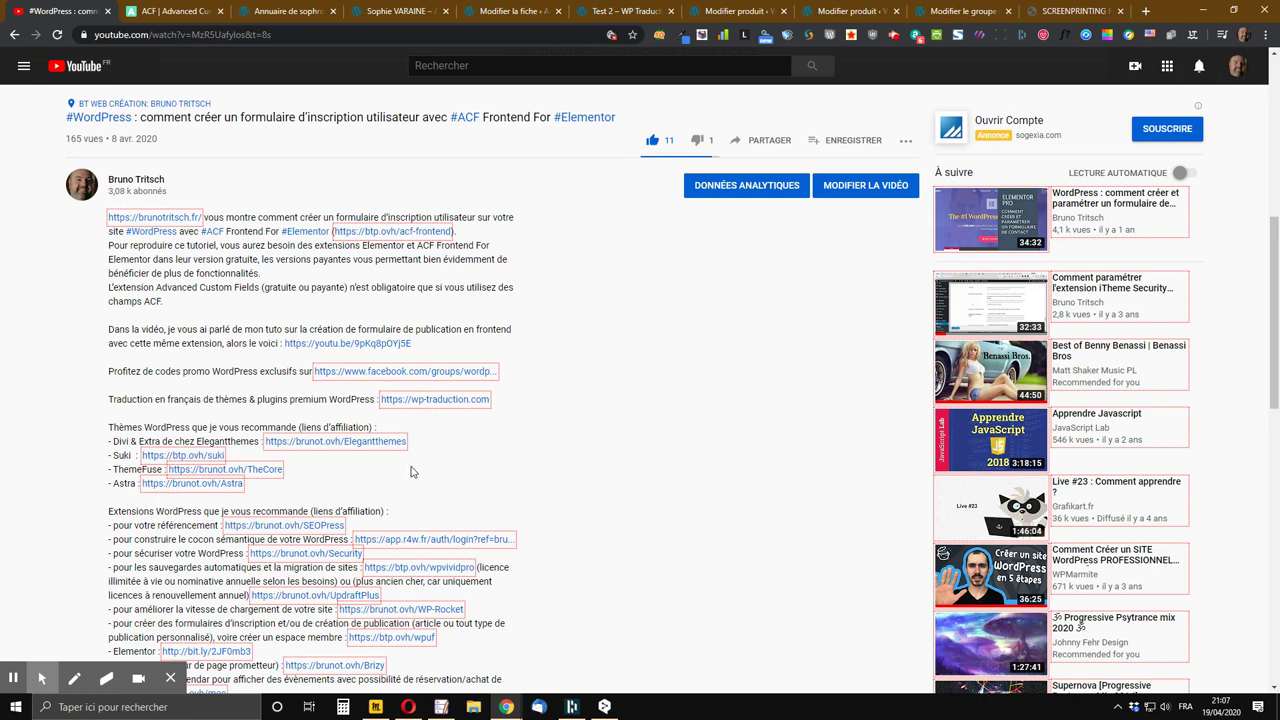
scroll(409, 471, down, 2)
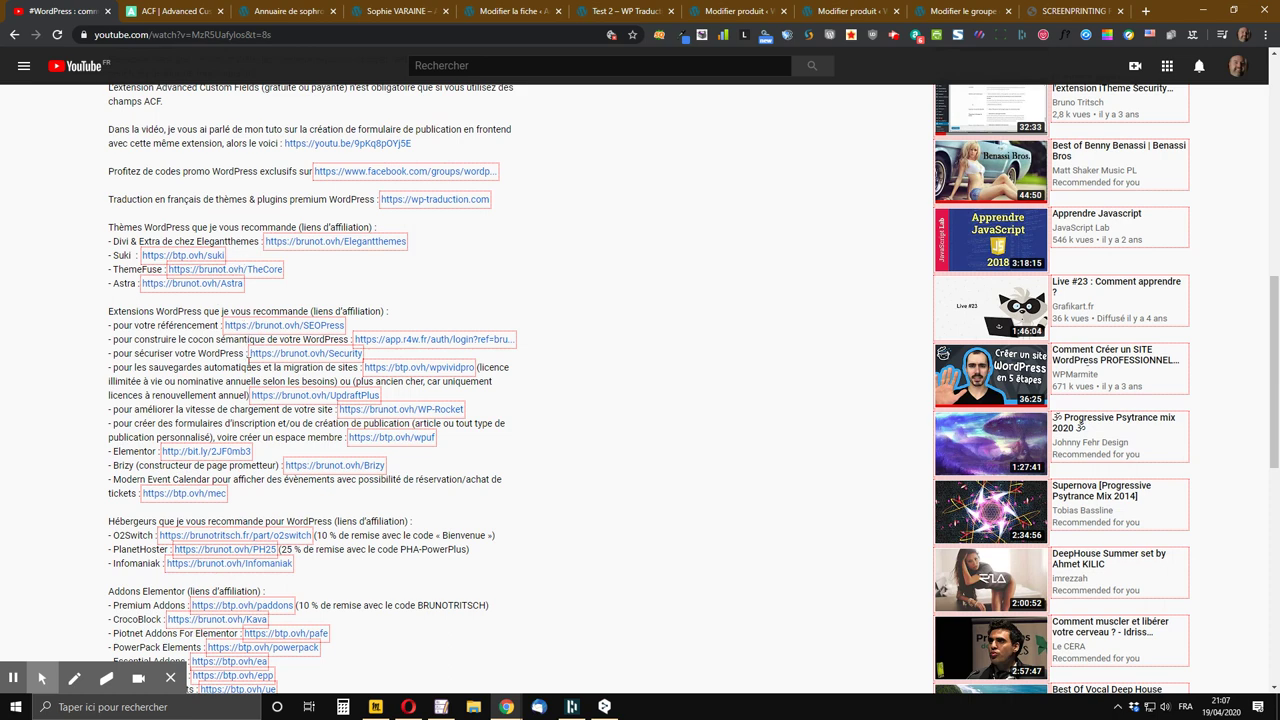
scroll(244, 456, down, 1)
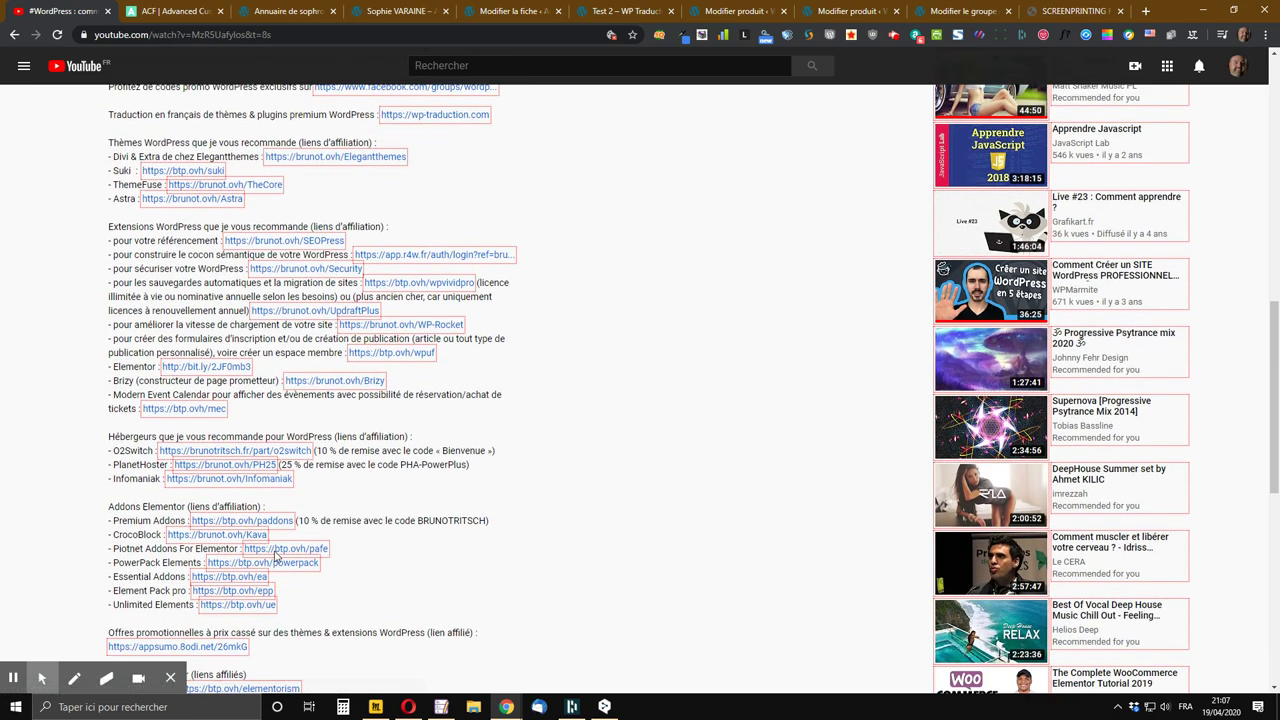
scroll(277, 556, down, 1)
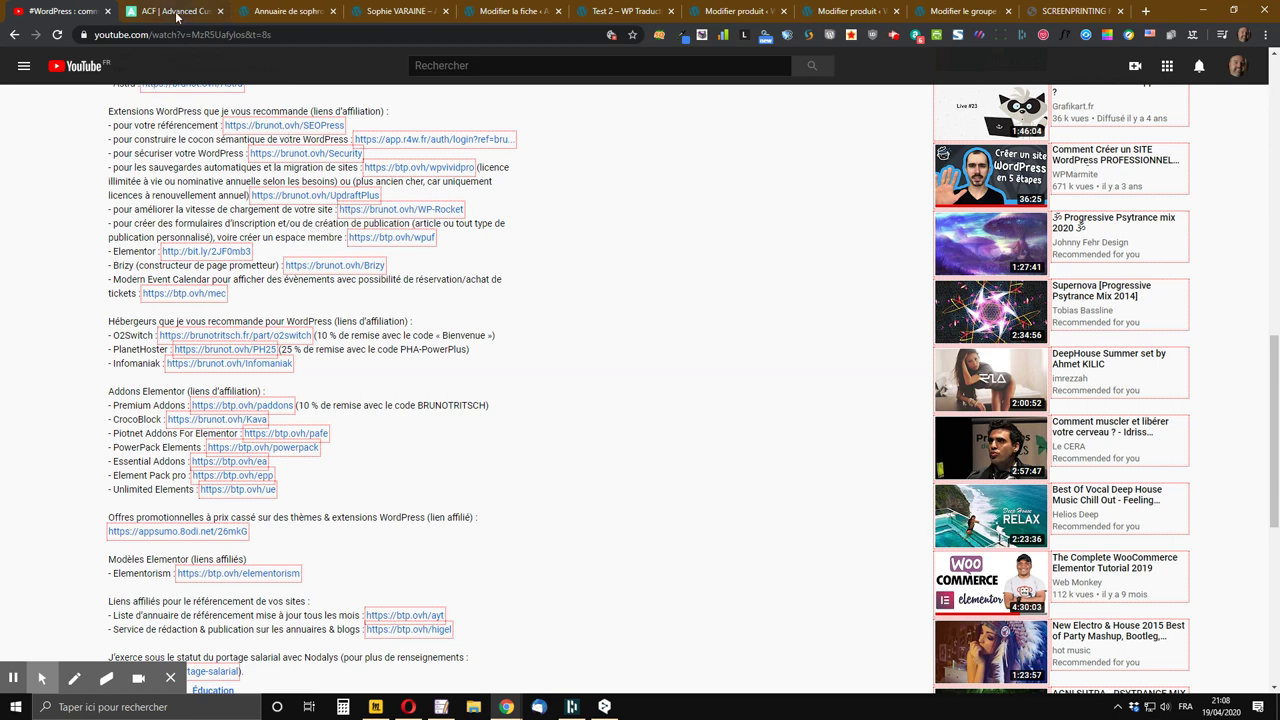
Show the Advanced Custom Fields site, then examine the title and classic content block of the practitioner's listing in the WordPress editor
click(180, 11)
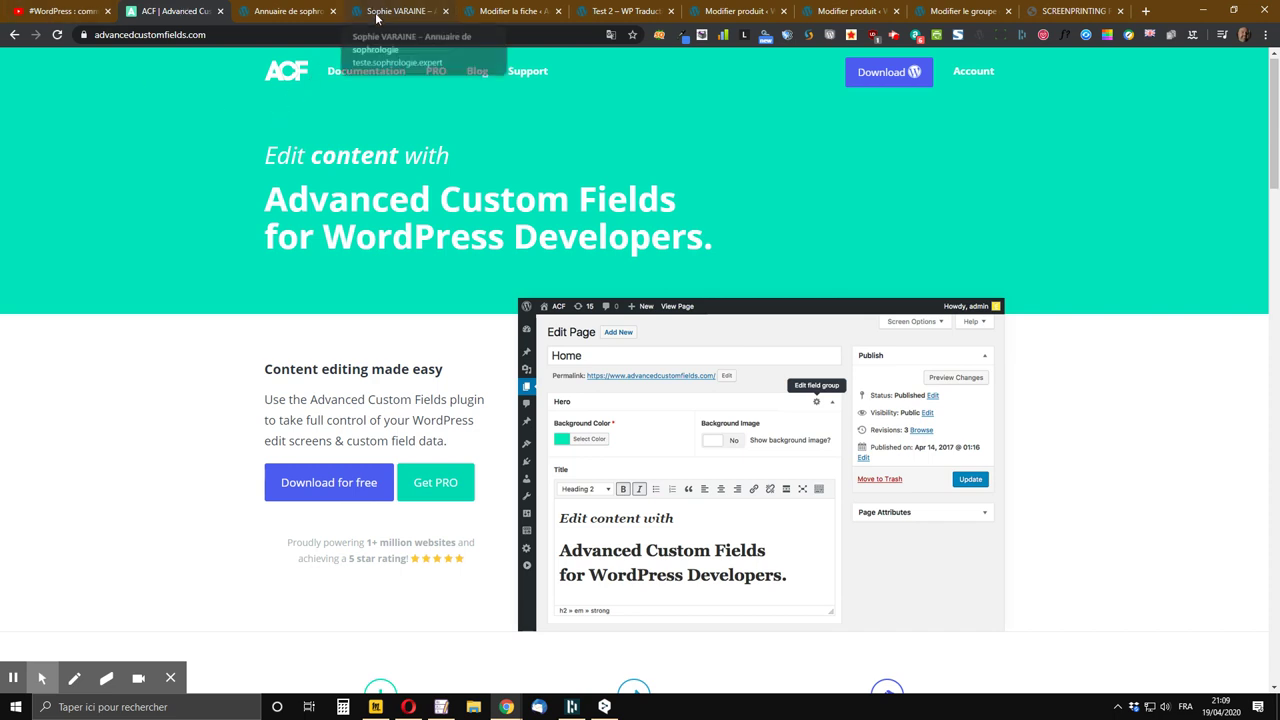
click(481, 14)
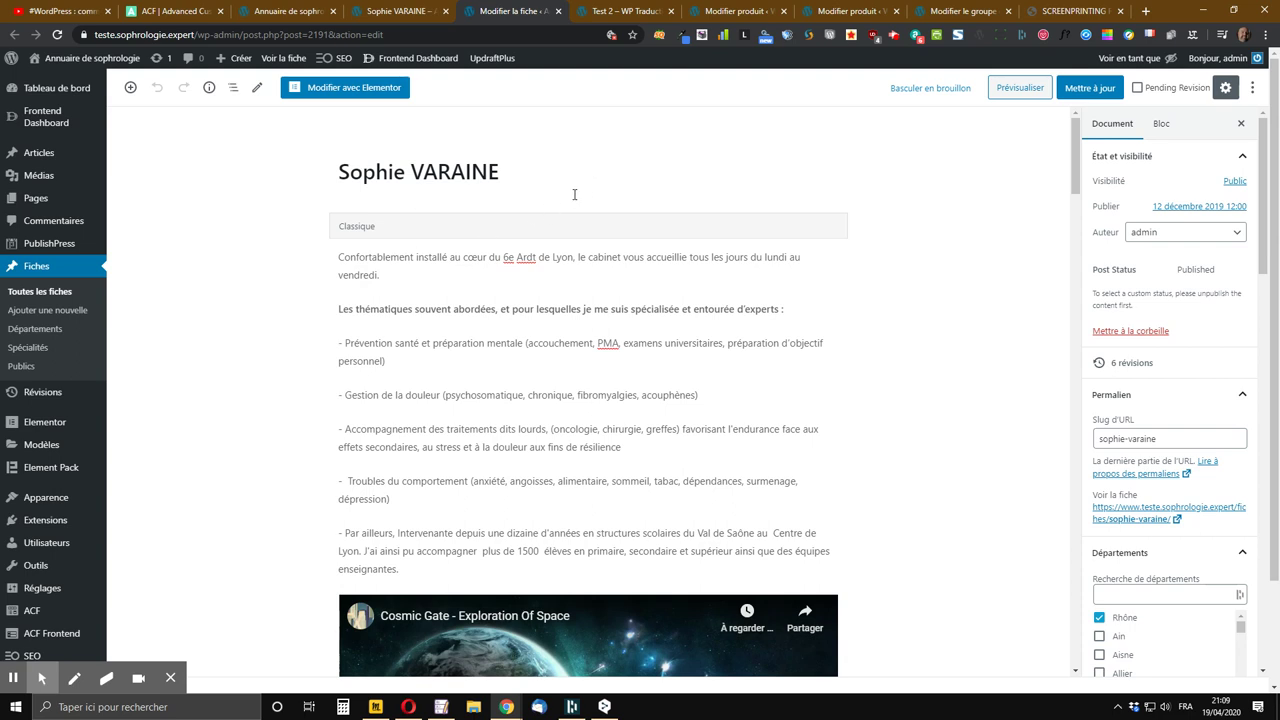
click(528, 170)
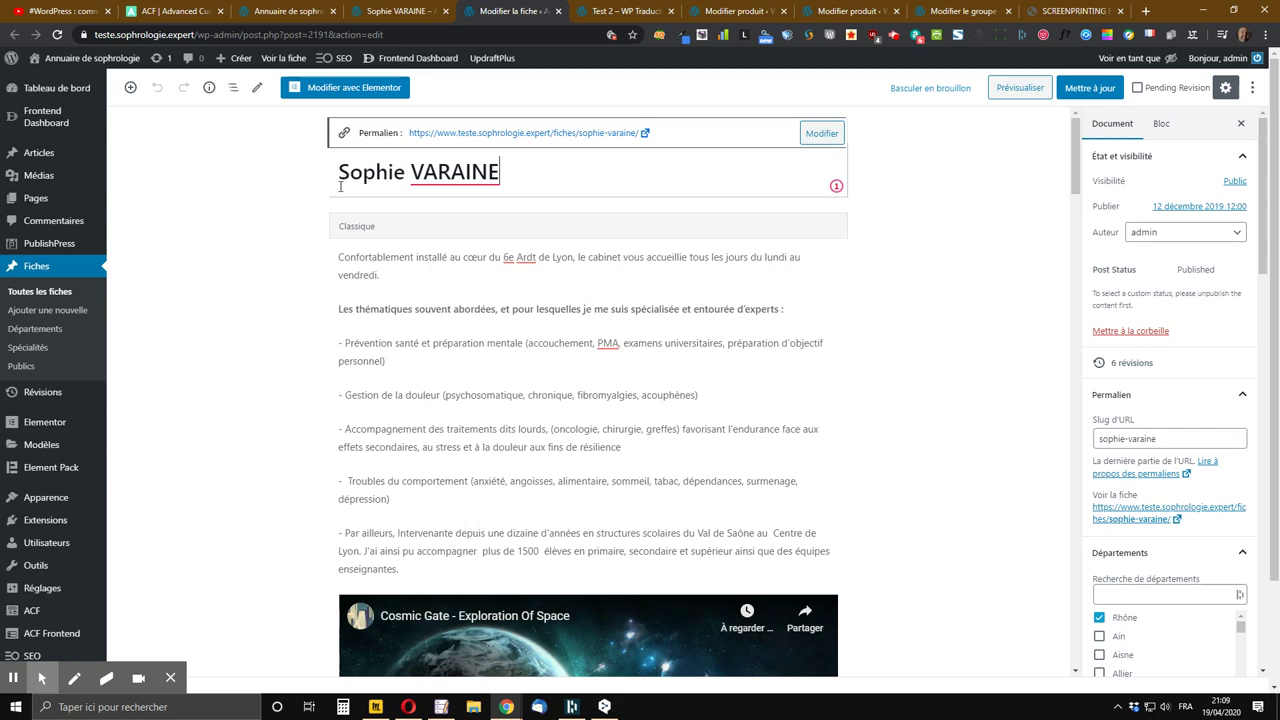
click(390, 323)
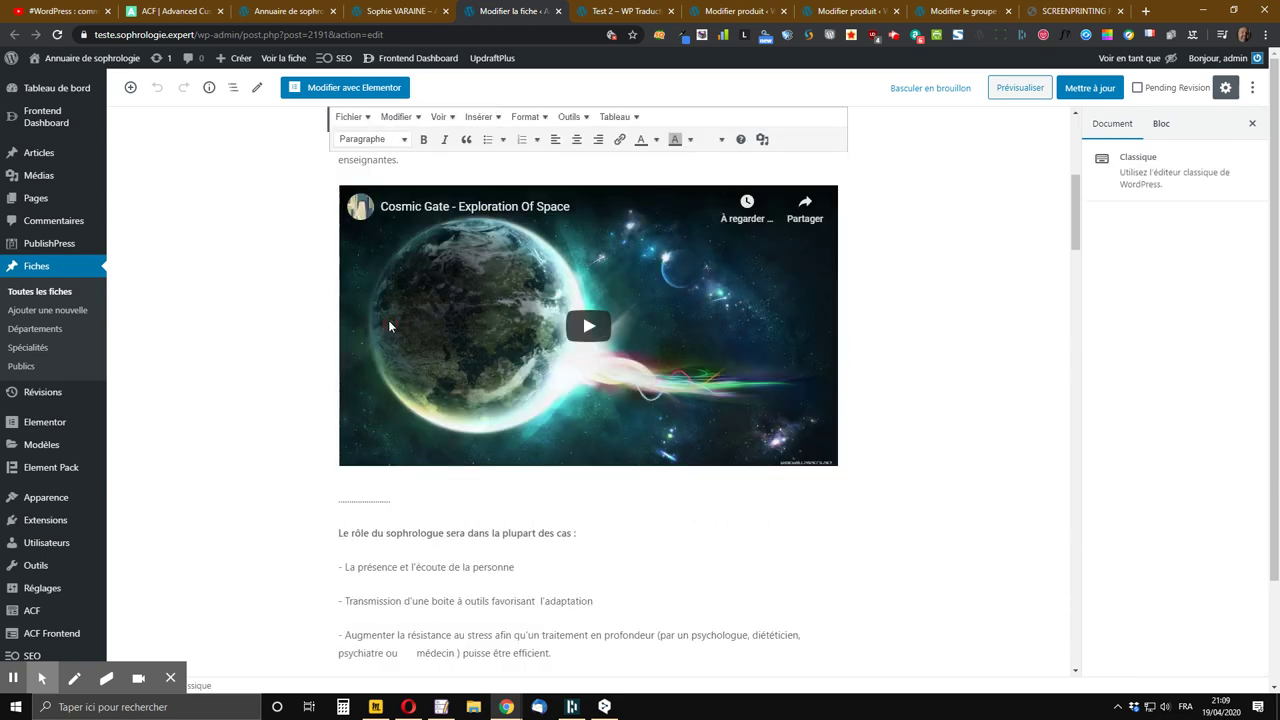
scroll(449, 430, up, 2)
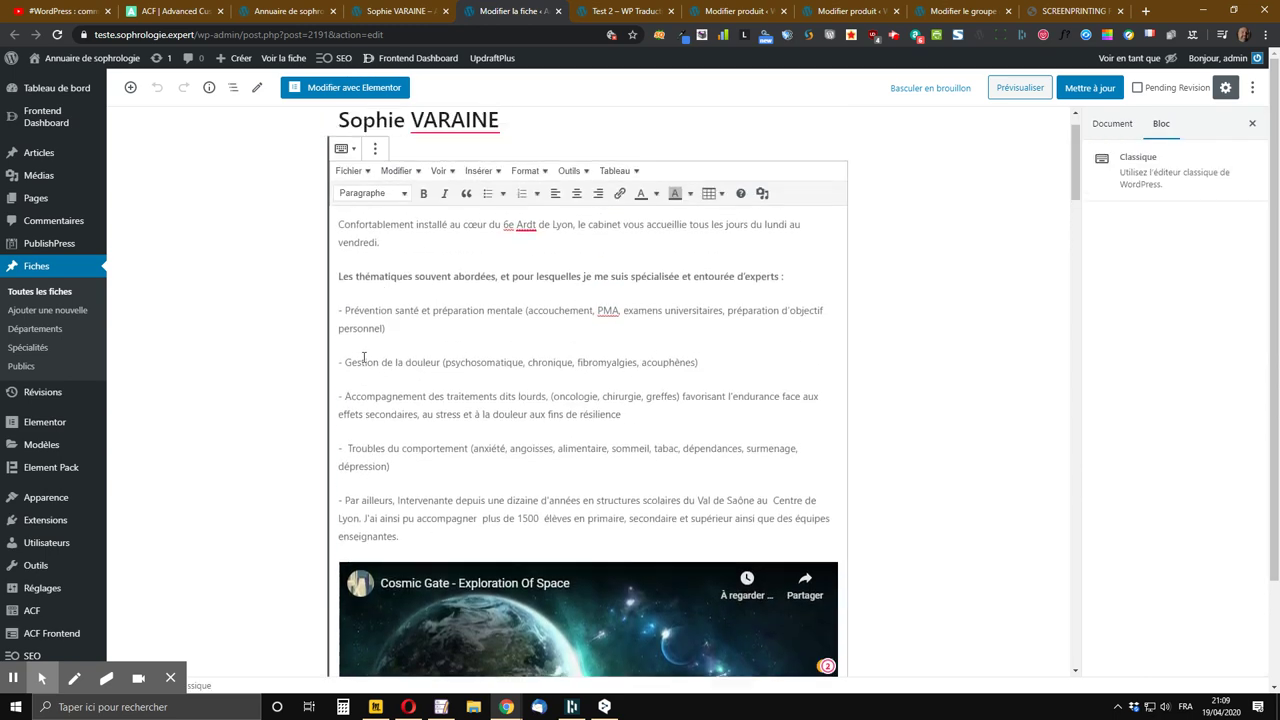
scroll(510, 447, down, 7)
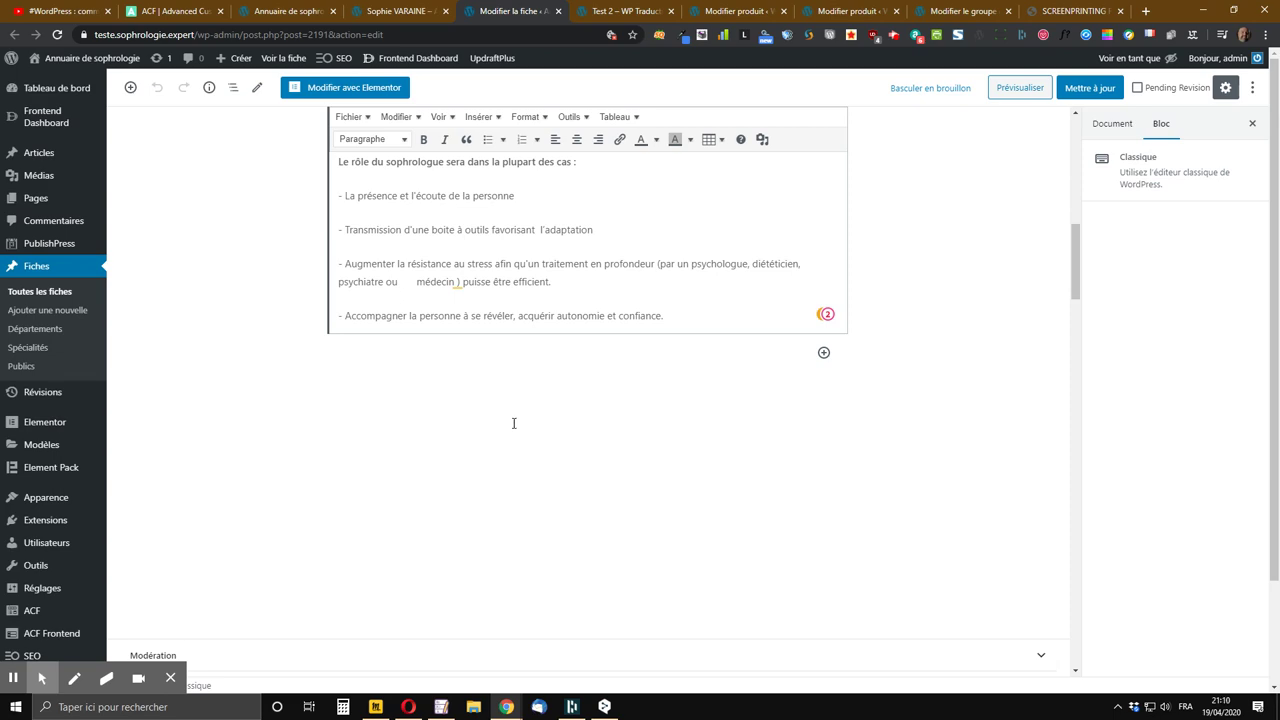
scroll(541, 184, up, 5)
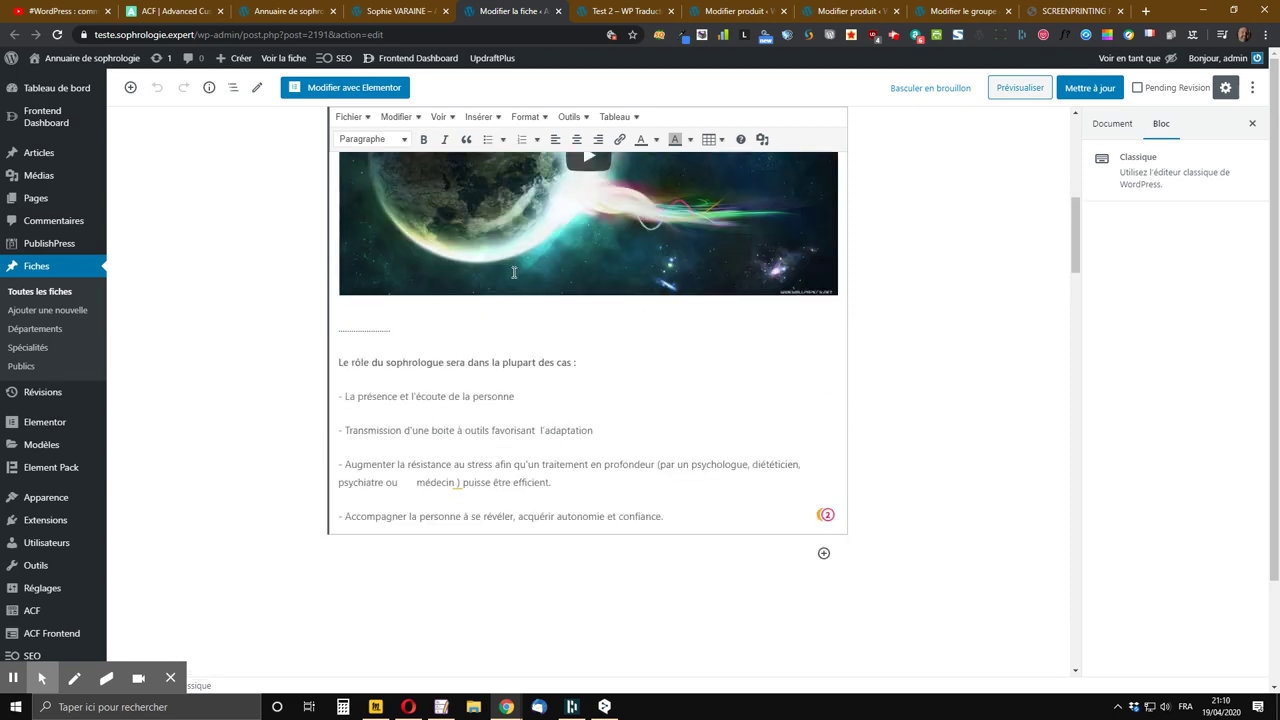
Show the listing's document settings and collapse the Départements, Spécialités and Publics sections
click(1104, 128)
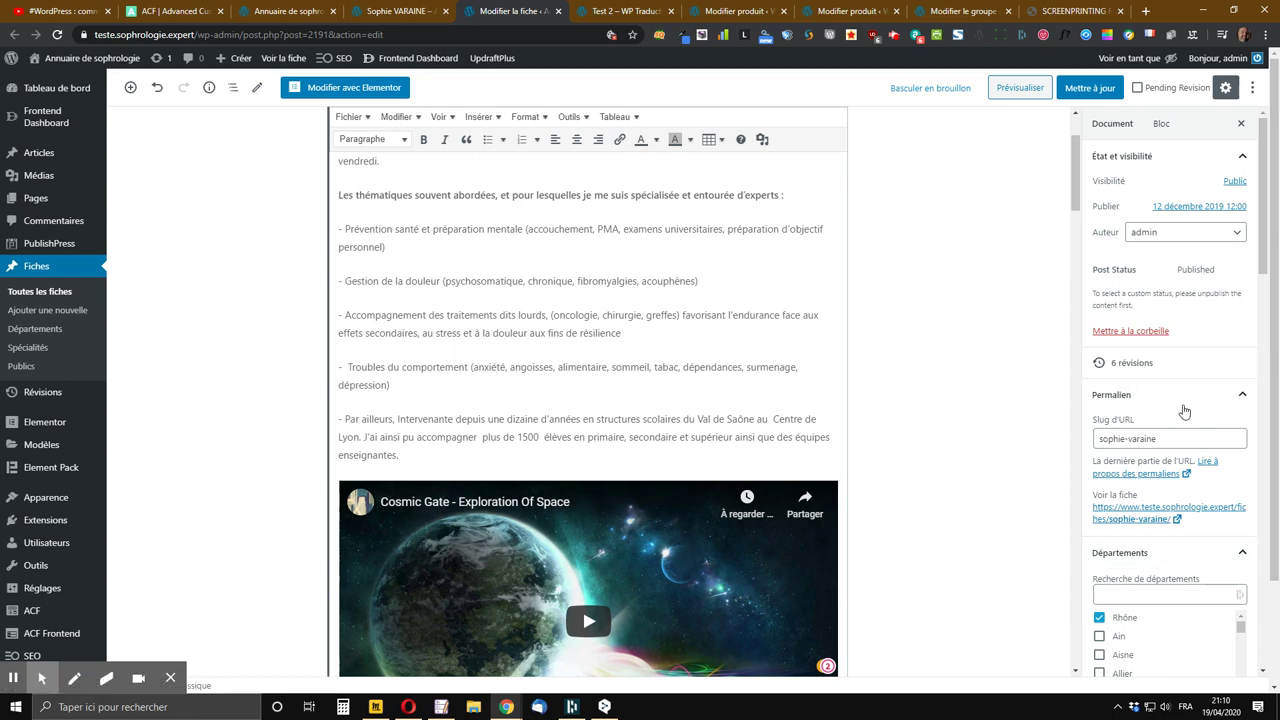
scroll(1160, 405, down, 2)
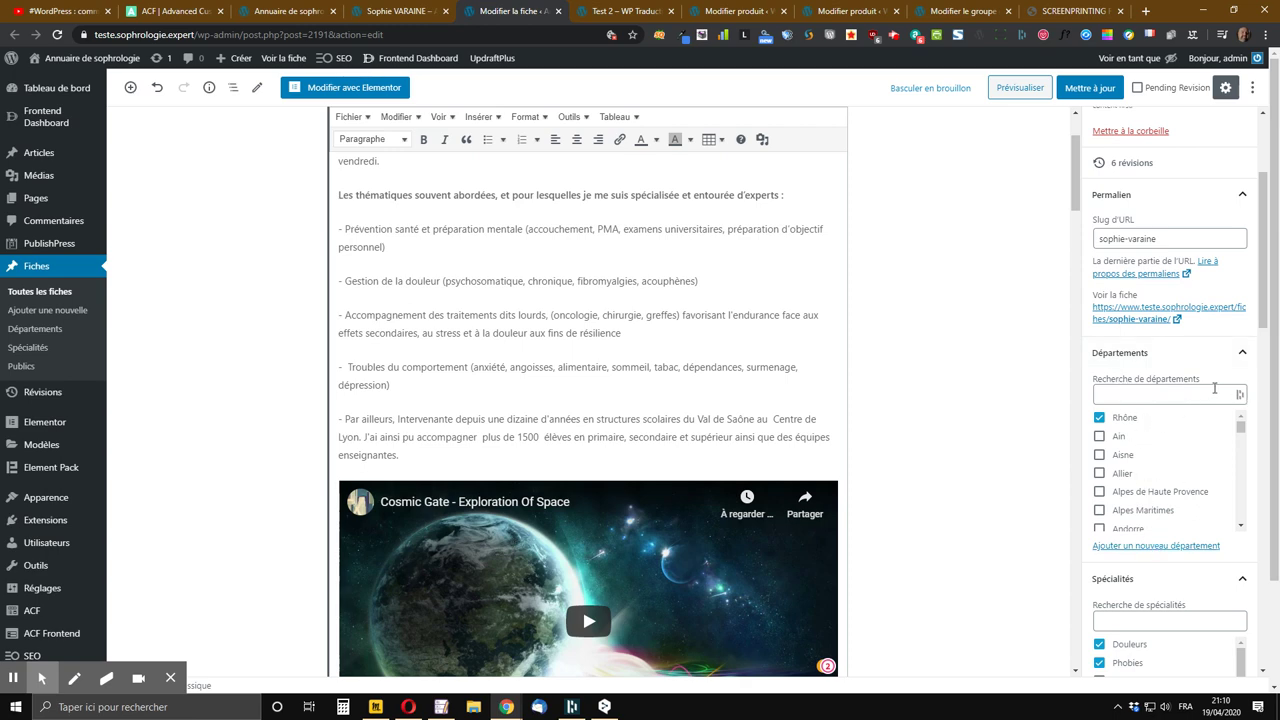
click(1236, 355)
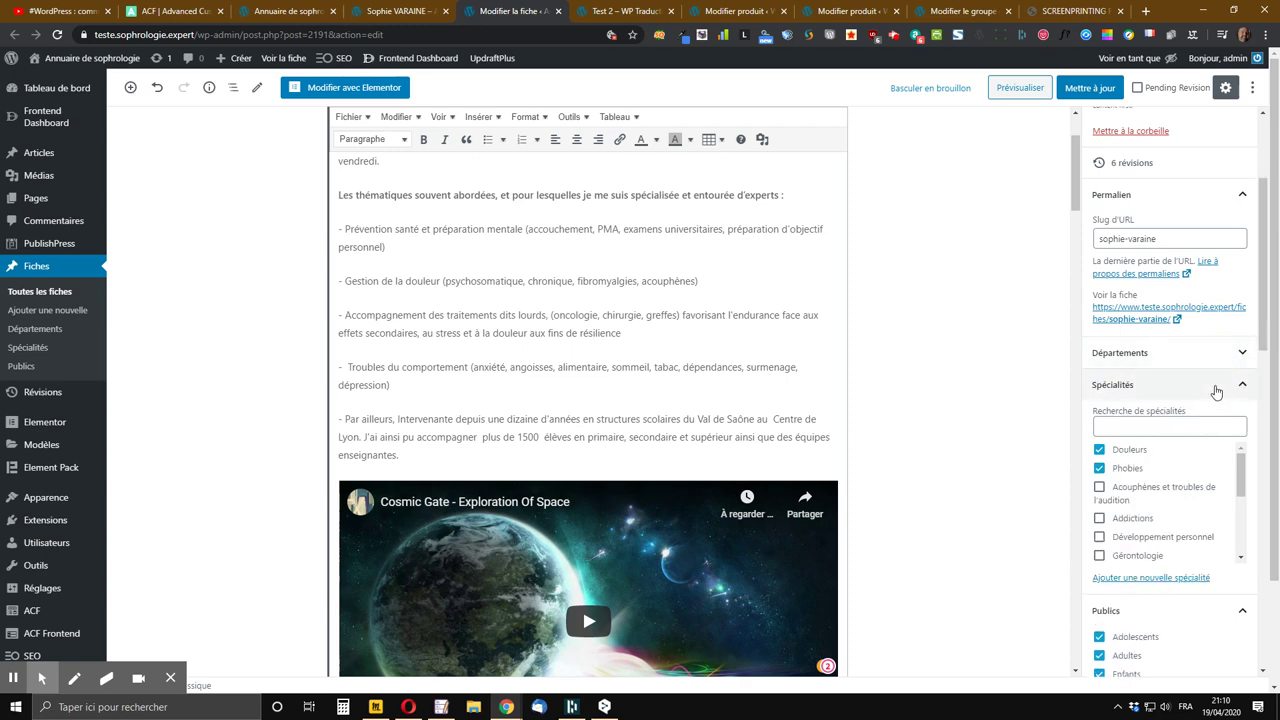
click(1206, 388)
click(1167, 421)
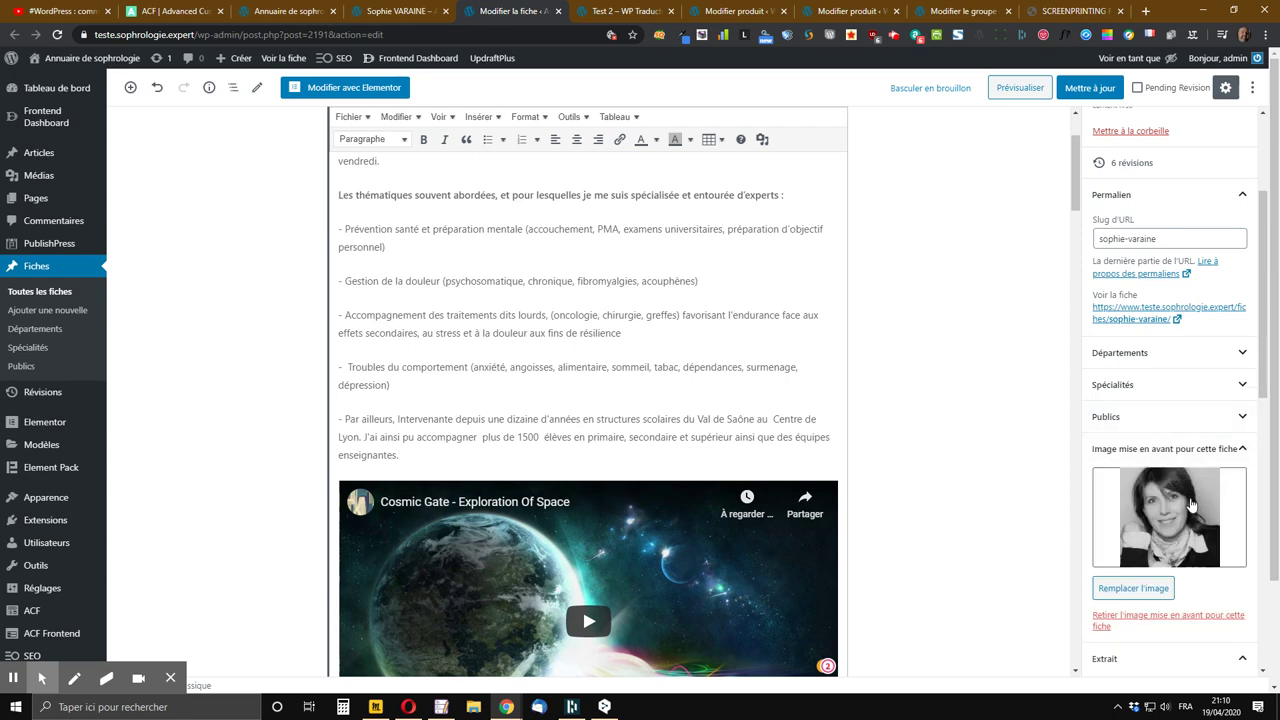
Examine the listing's featured image, the optional Extrait field and the Attributs des fiches settings
scroll(1180, 500, down, 2)
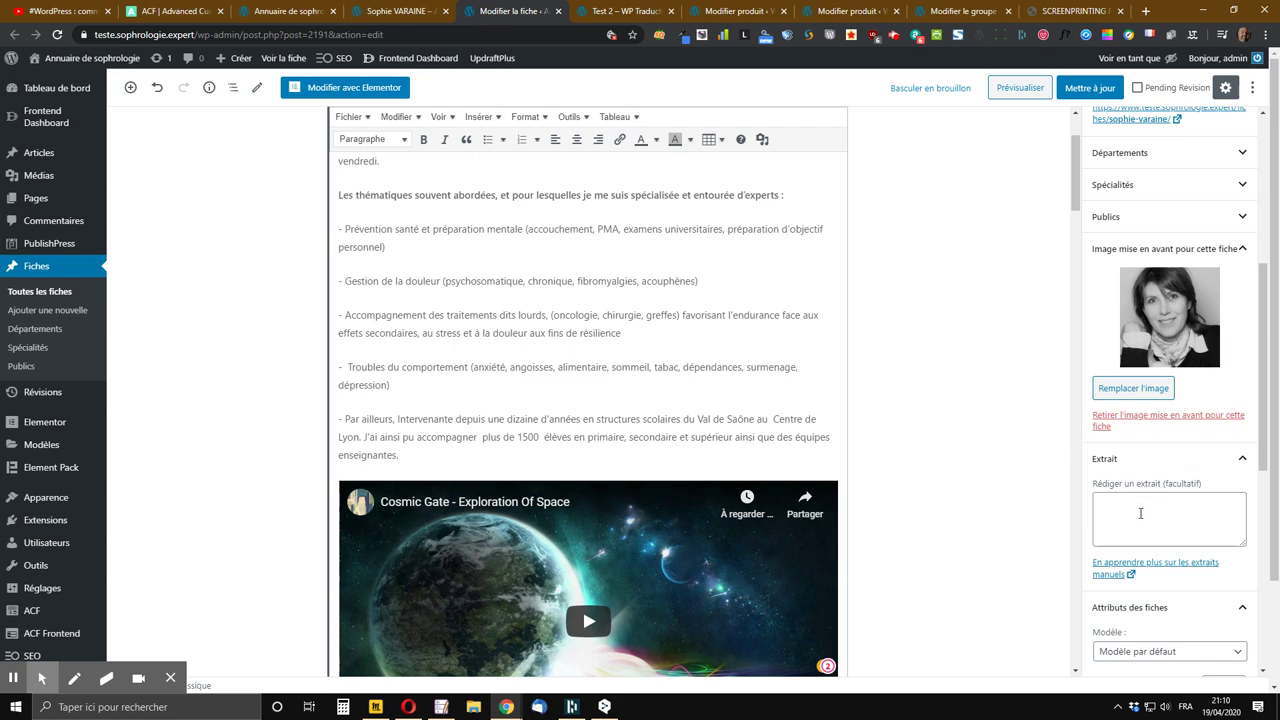
click(1140, 513)
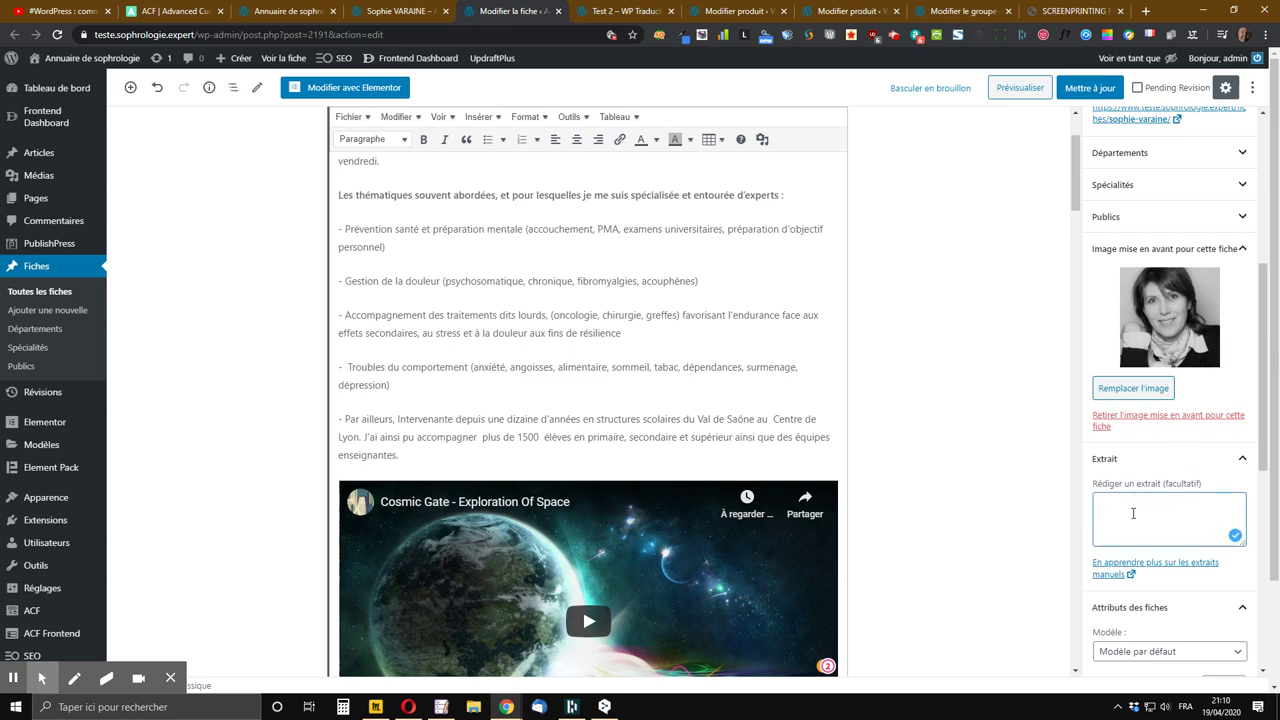
scroll(1133, 513, down, 1)
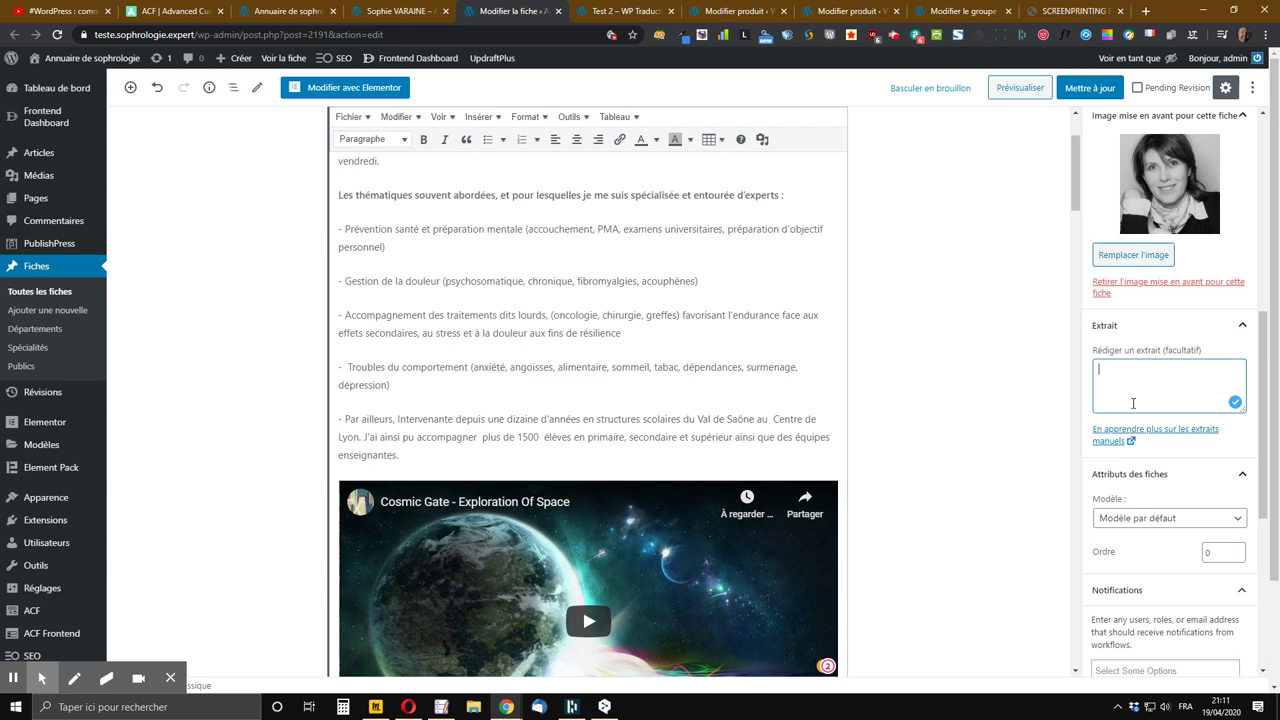
scroll(1129, 396, down, 1)
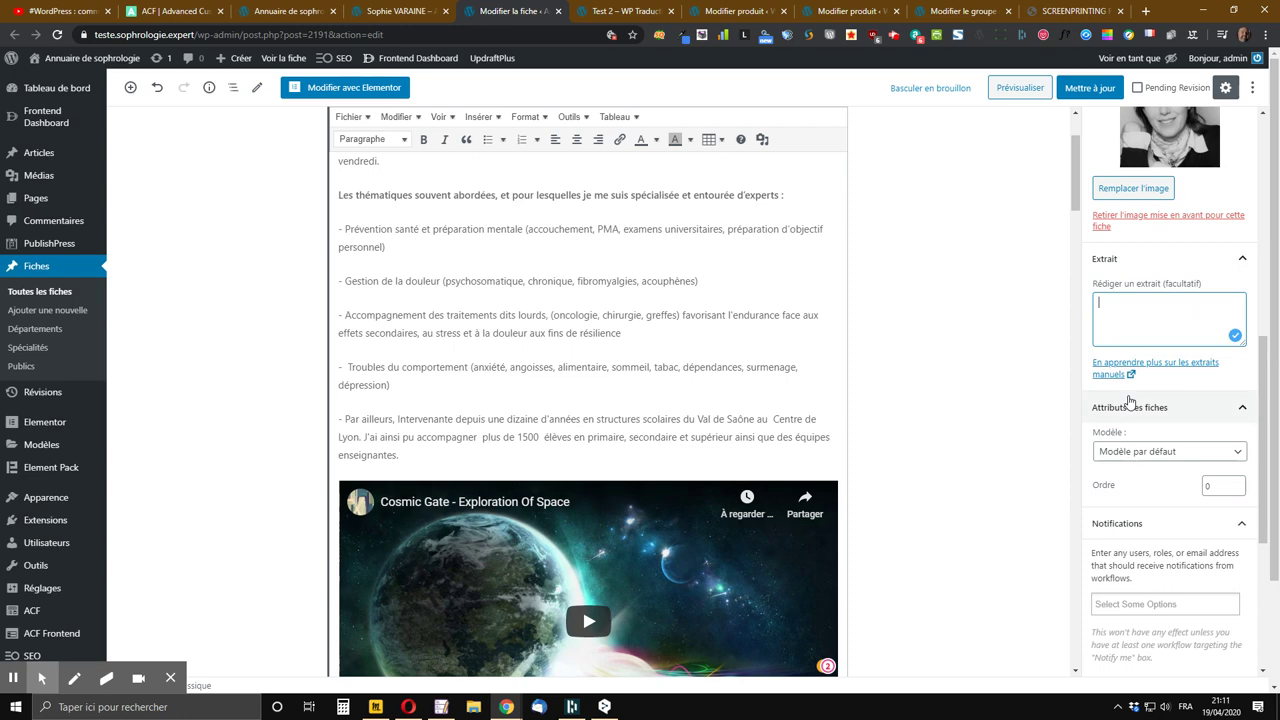
scroll(1129, 400, up, 1)
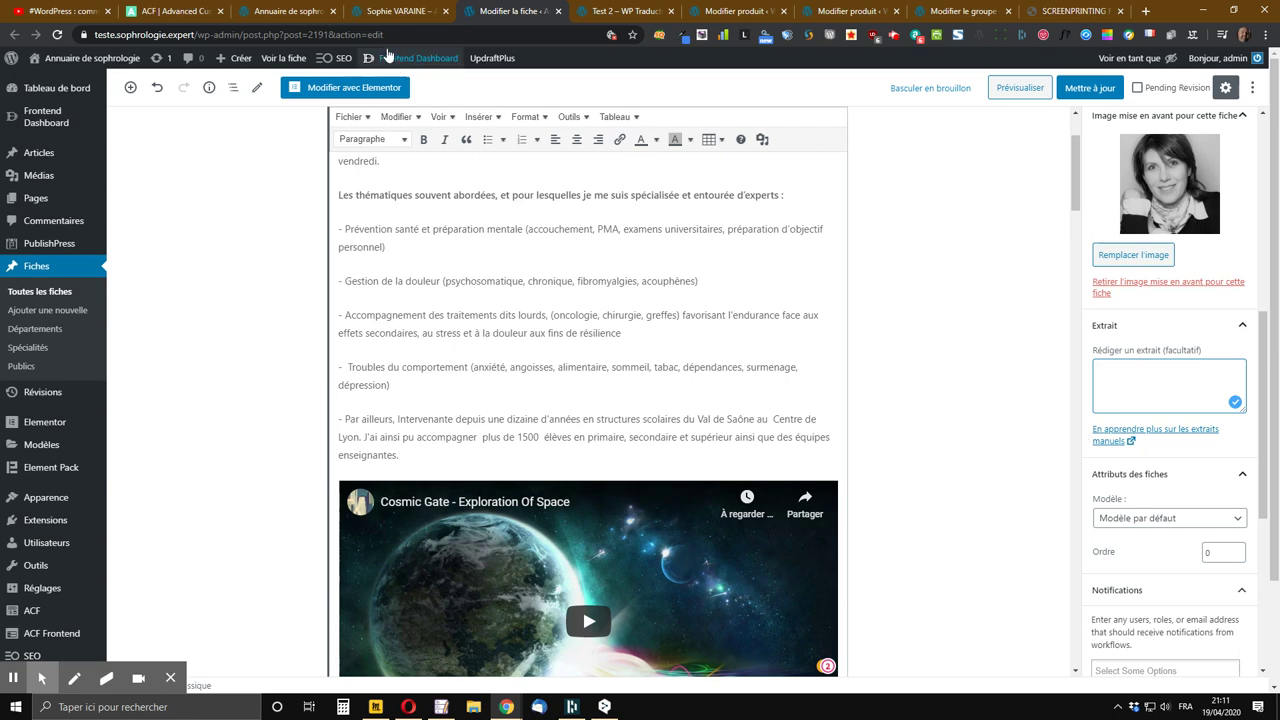
Examine the published practitioner listing, including its description, video, specialties, diplomas and practical information
click(376, 7)
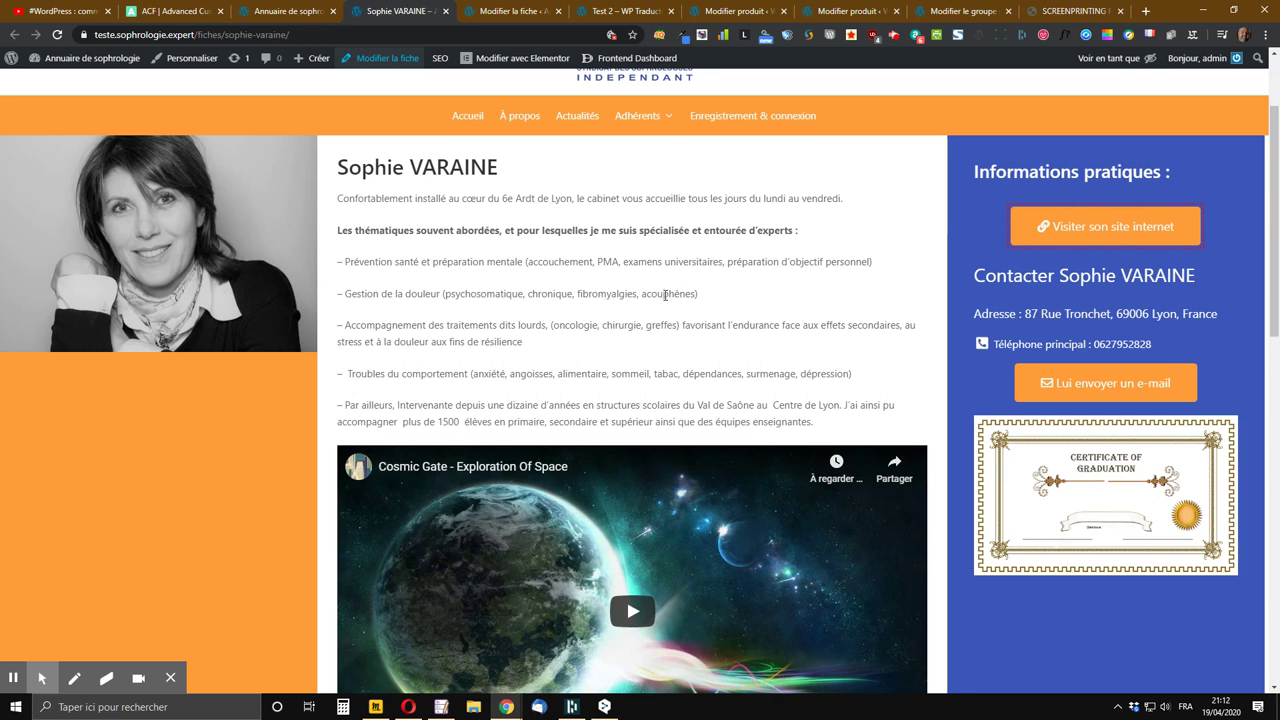
scroll(659, 306, down, 1)
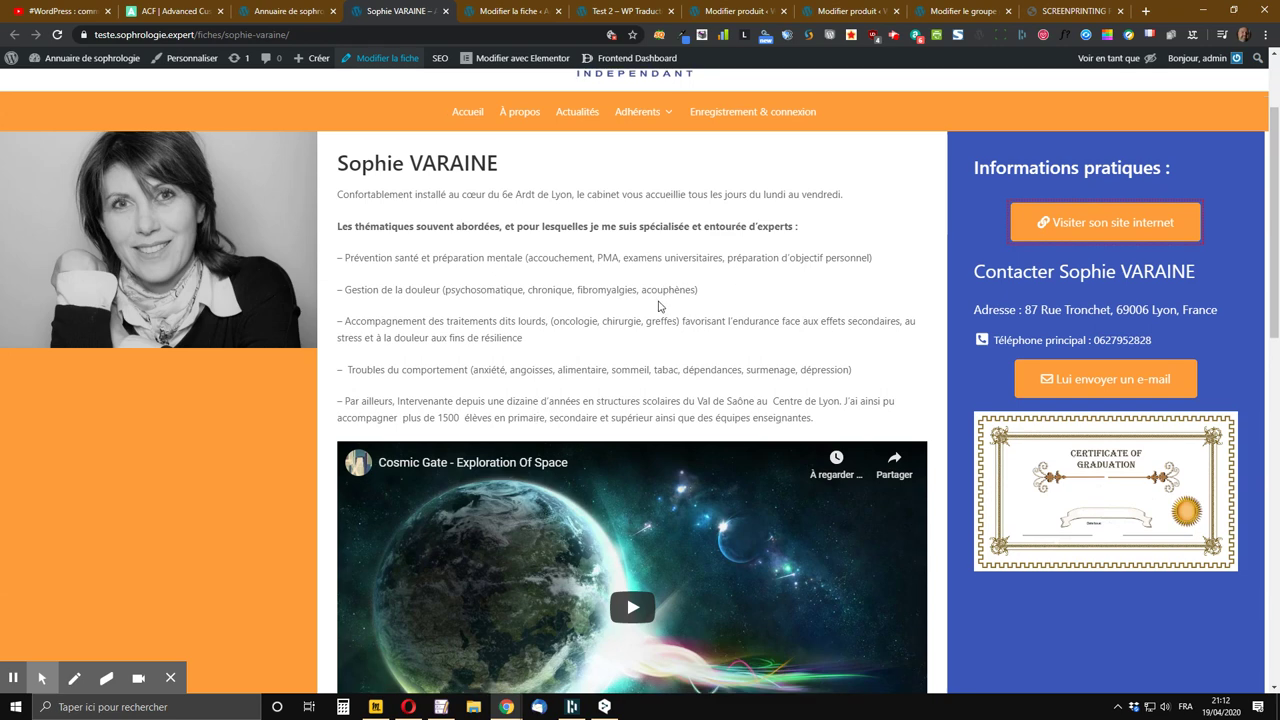
scroll(830, 337, up, 2)
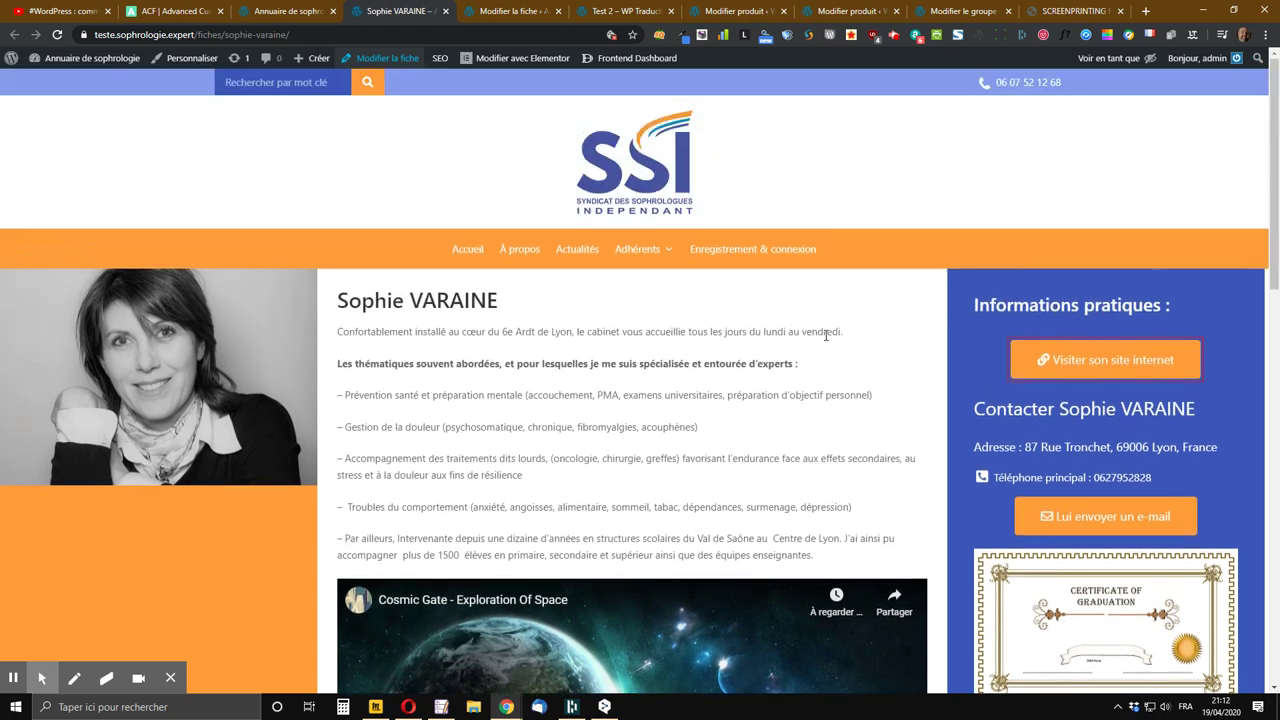
scroll(824, 335, down, 1)
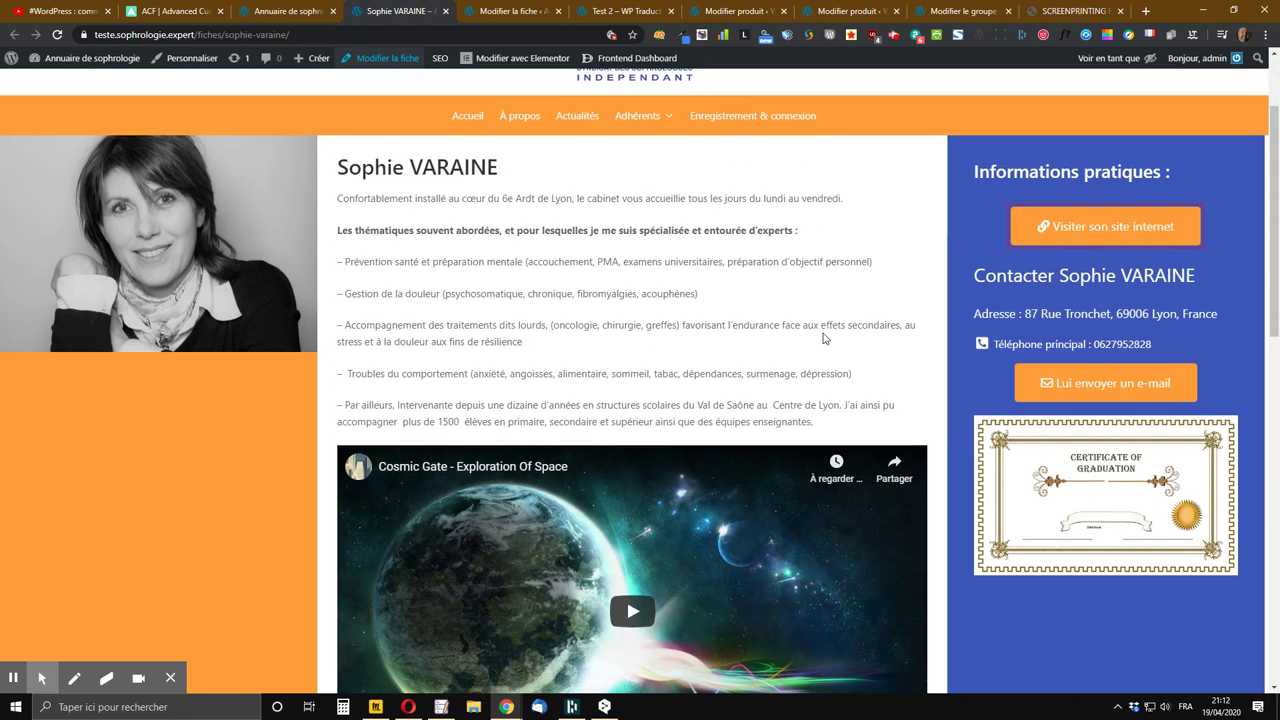
scroll(824, 338, down, 1)
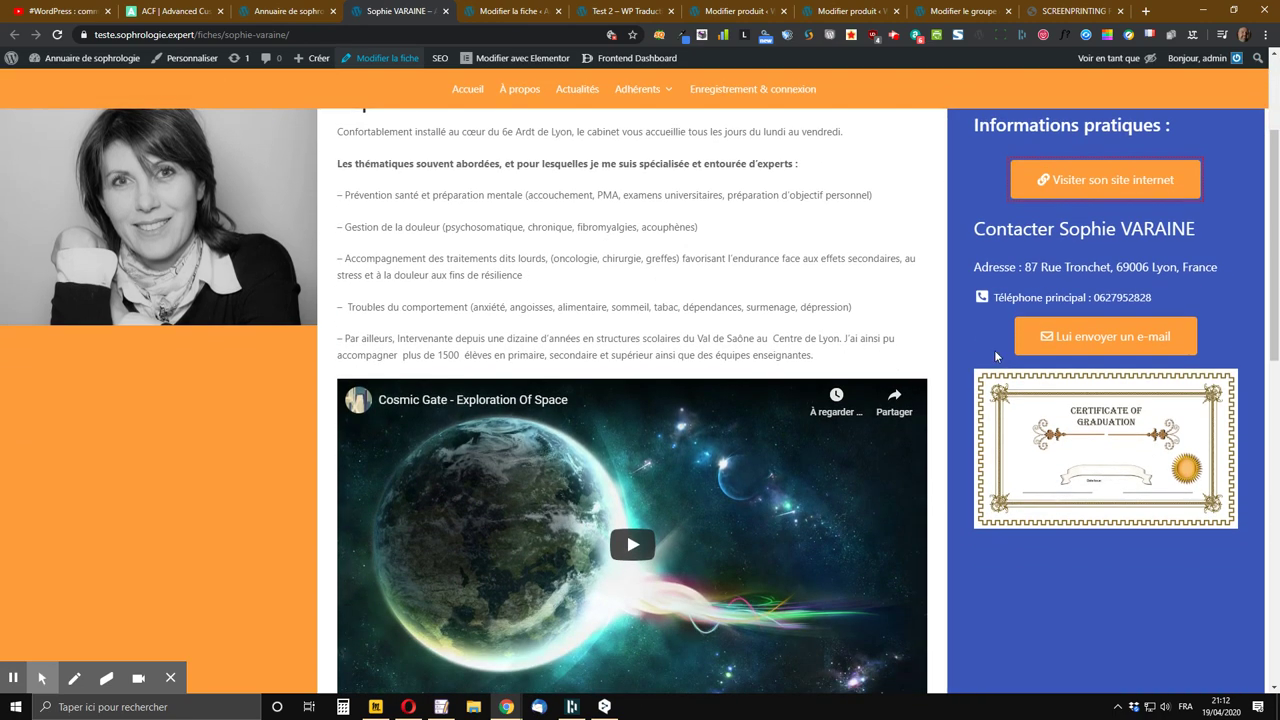
scroll(1073, 495, down, 2)
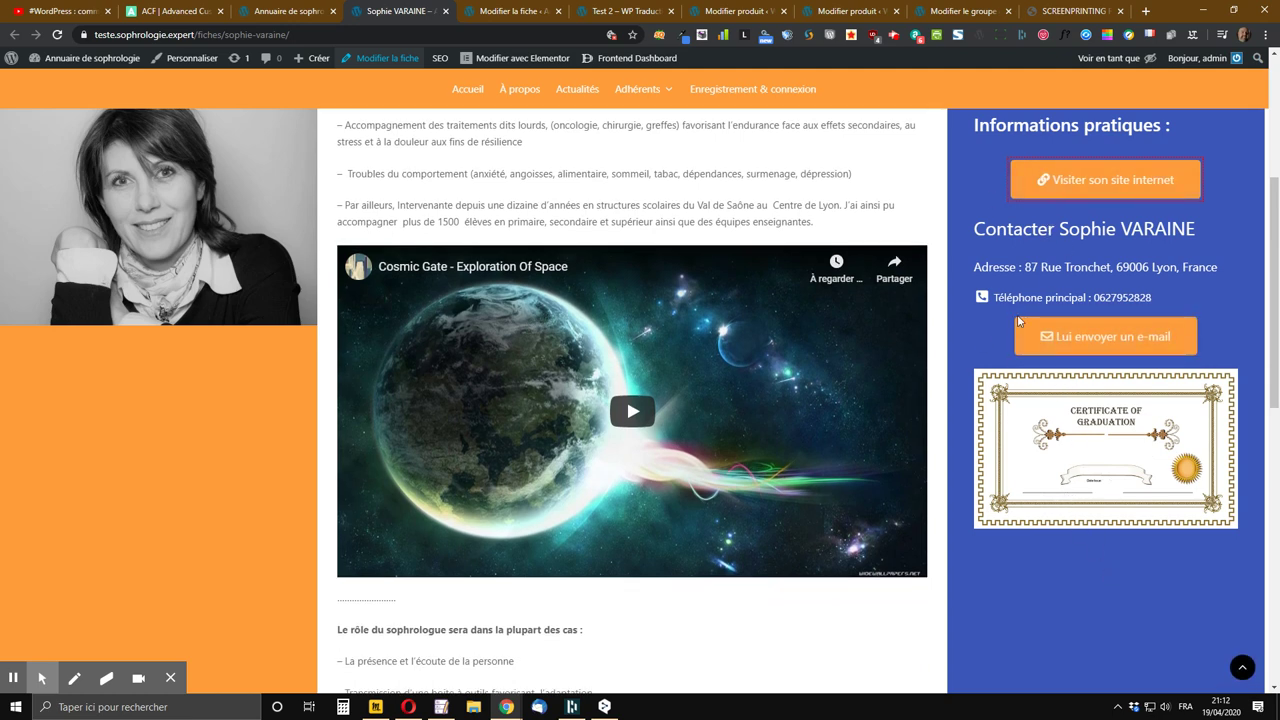
scroll(1044, 383, down, 3)
scroll(1044, 383, down, 1)
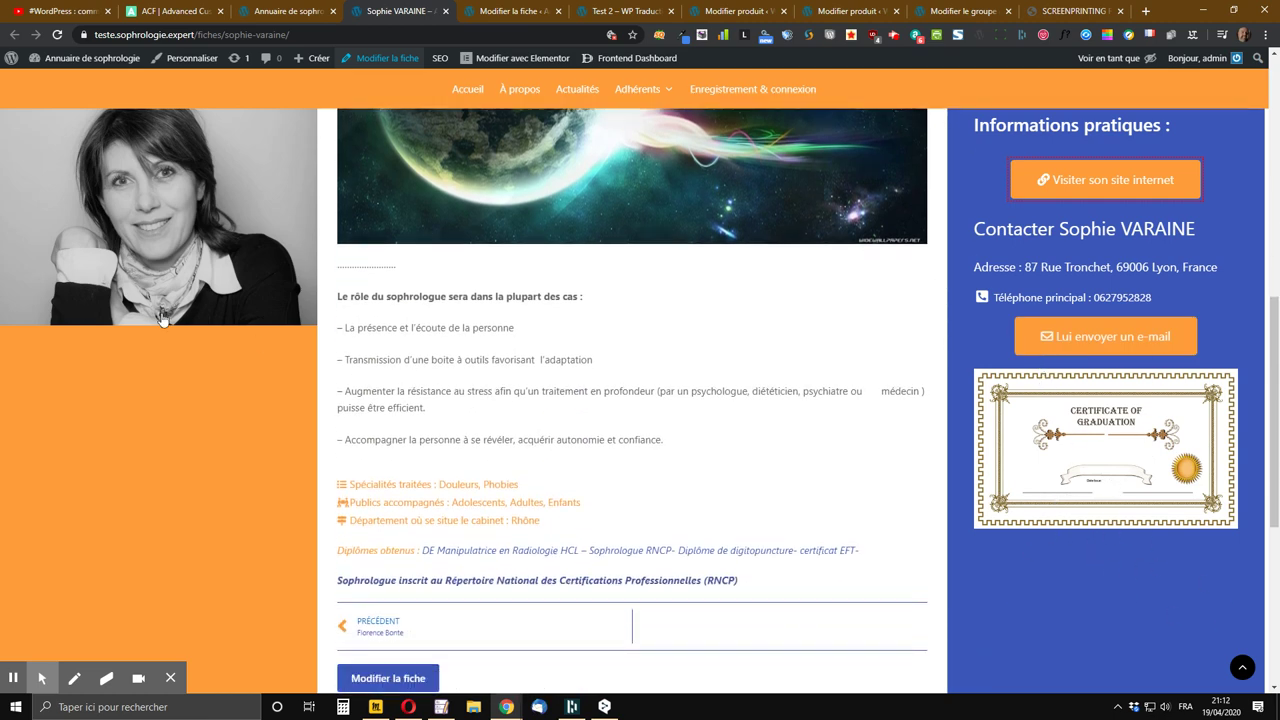
scroll(1090, 418, up, 1)
scroll(1090, 418, up, 2)
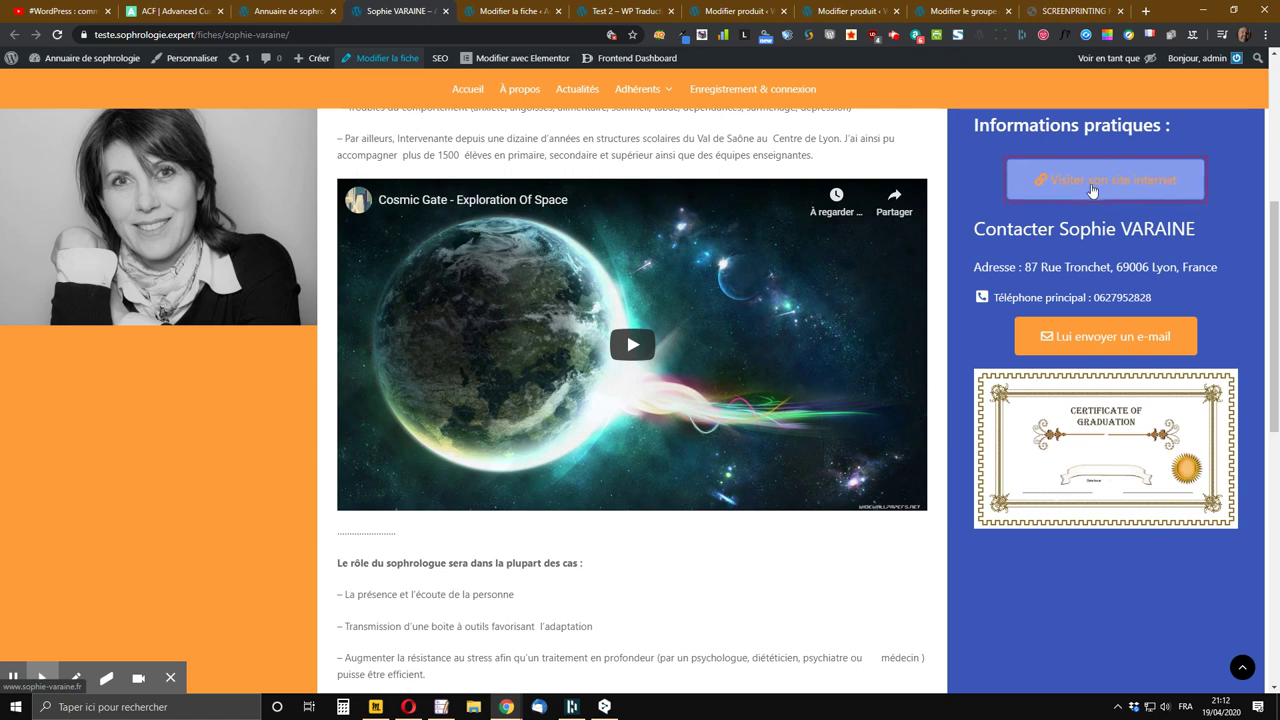
Check the listing's website link in a separate tab and close that tab again
middle_click(1092, 190)
click(481, 7)
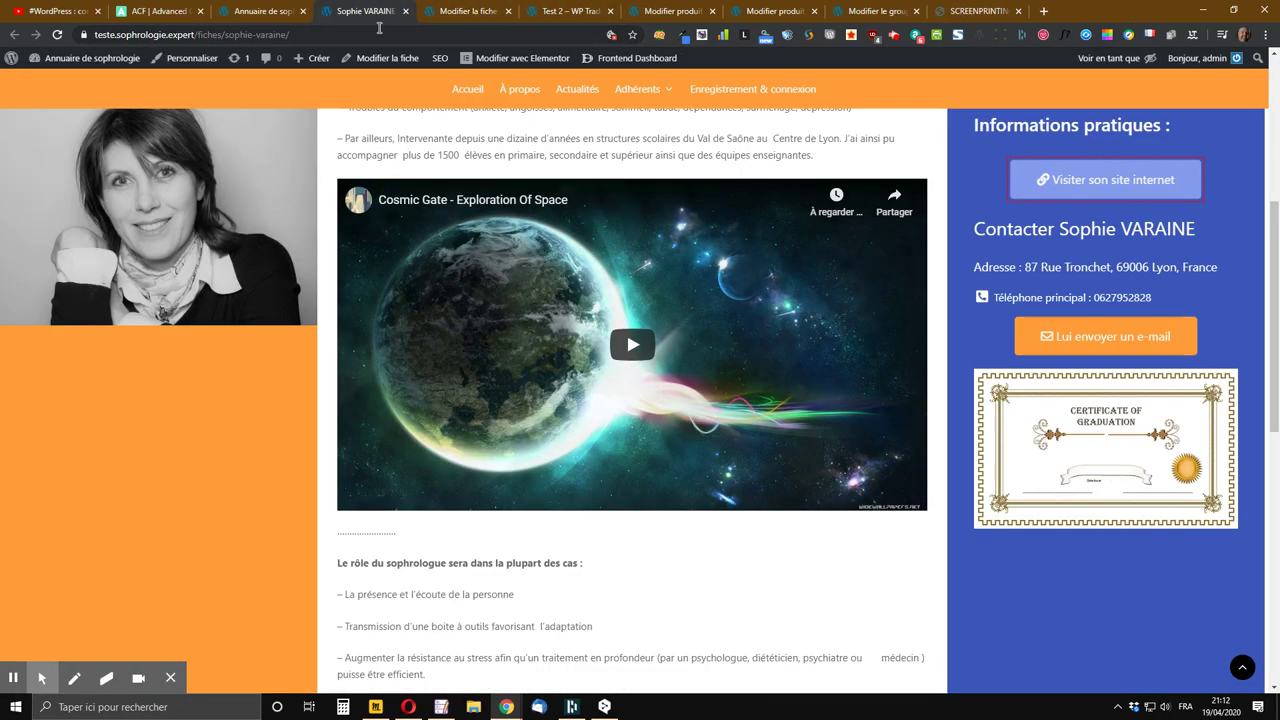
click(508, 11)
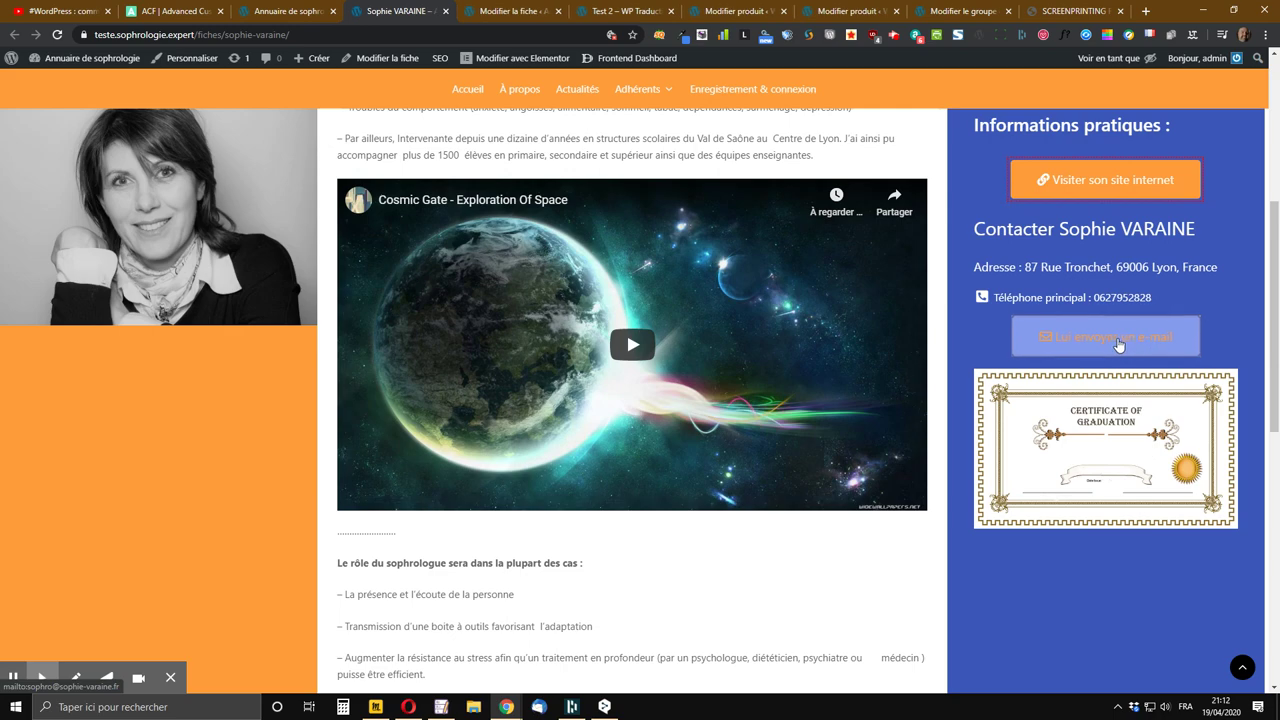
Check the listing's e-mail contact link and close the blank message it opens
click(1100, 346)
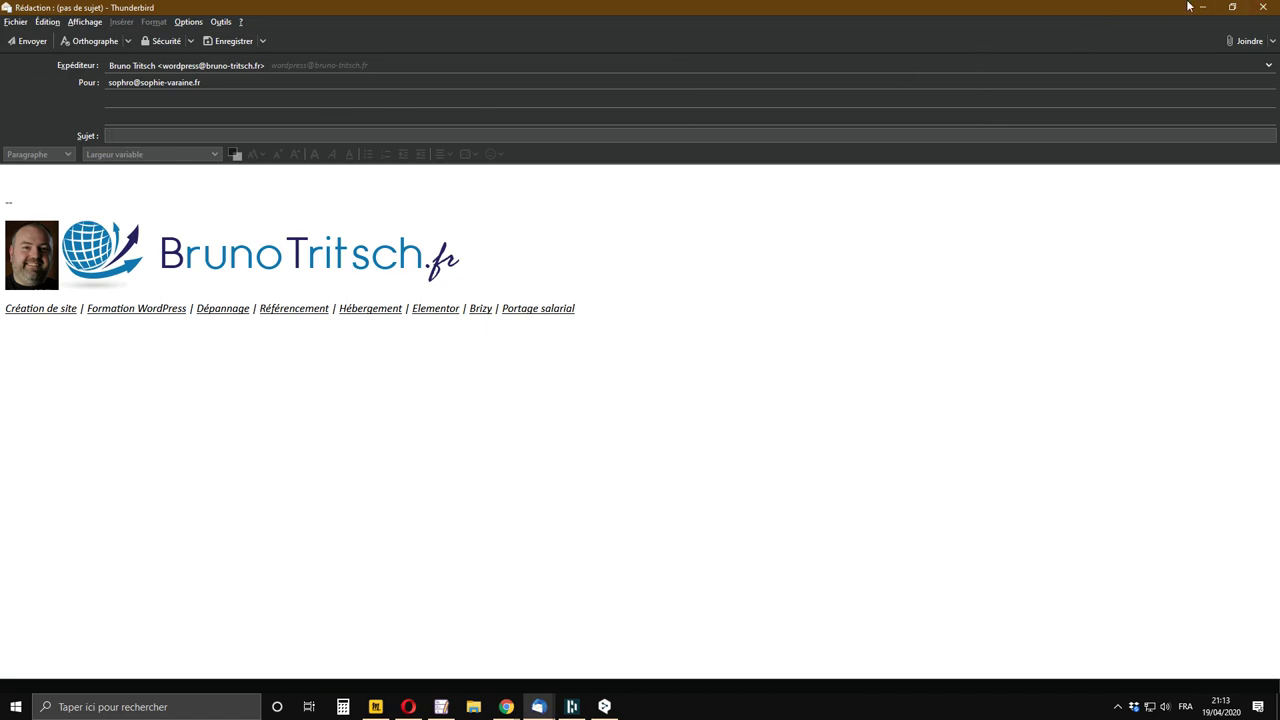
click(1263, 7)
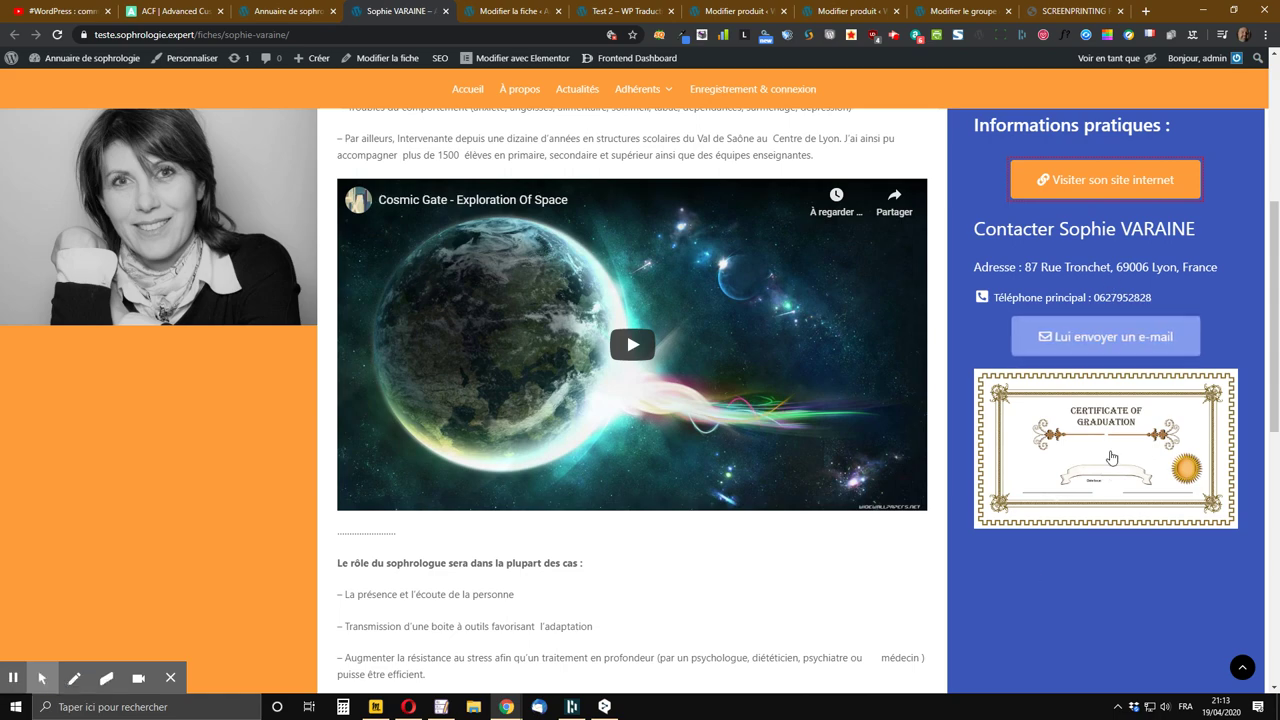
Examine the published listing's certificate image, address map, contact details, specialties and diplomas
scroll(1108, 452, down, 5)
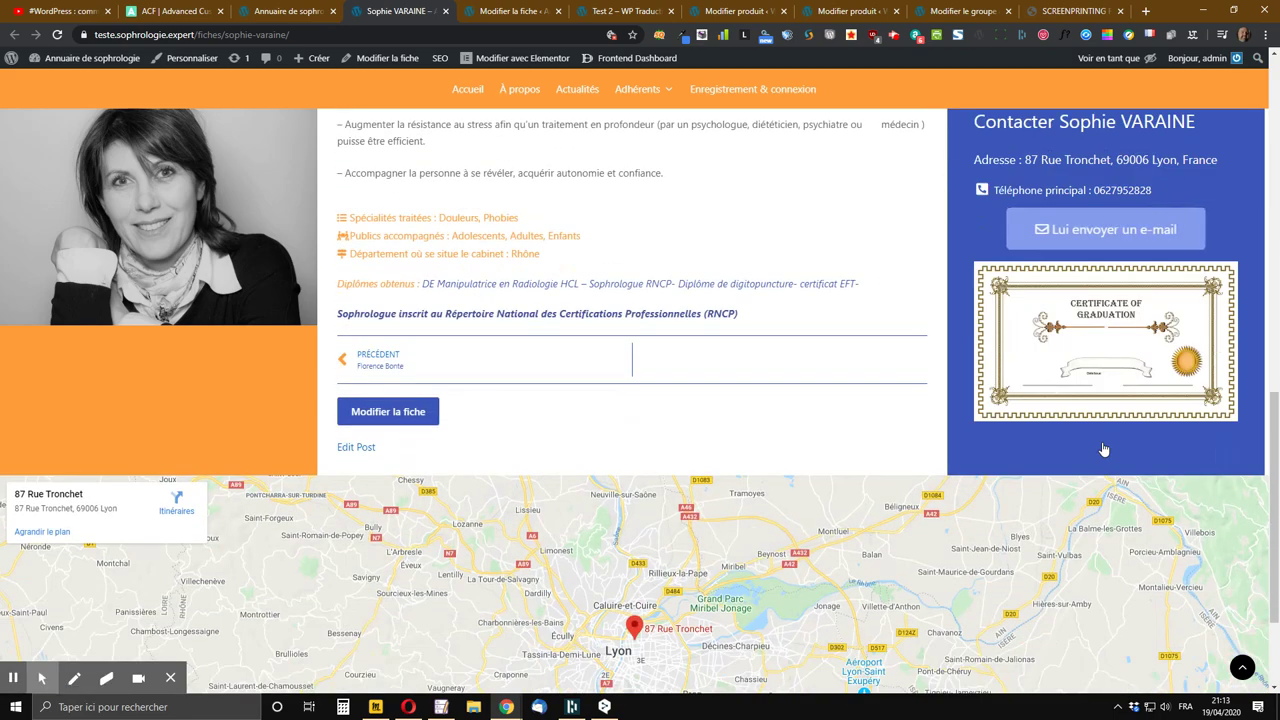
scroll(1103, 450, down, 1)
scroll(1097, 446, up, 1)
scroll(187, 365, down, 1)
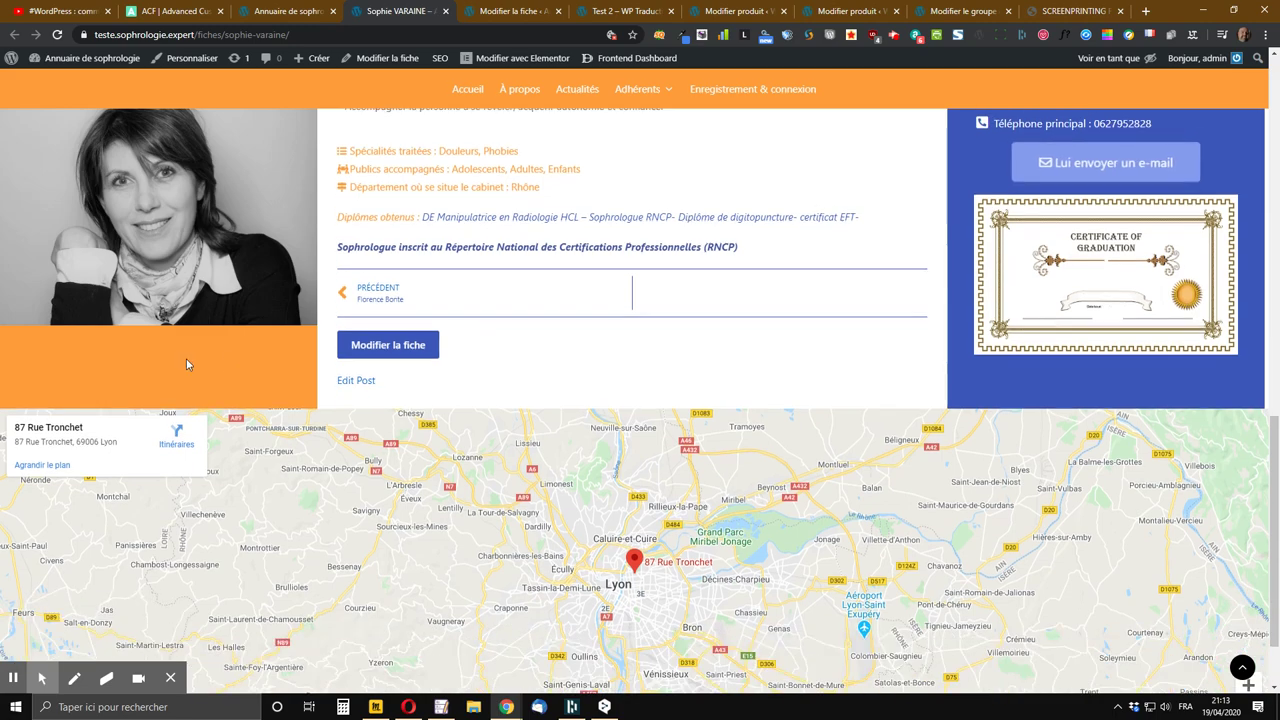
scroll(187, 365, down, 1)
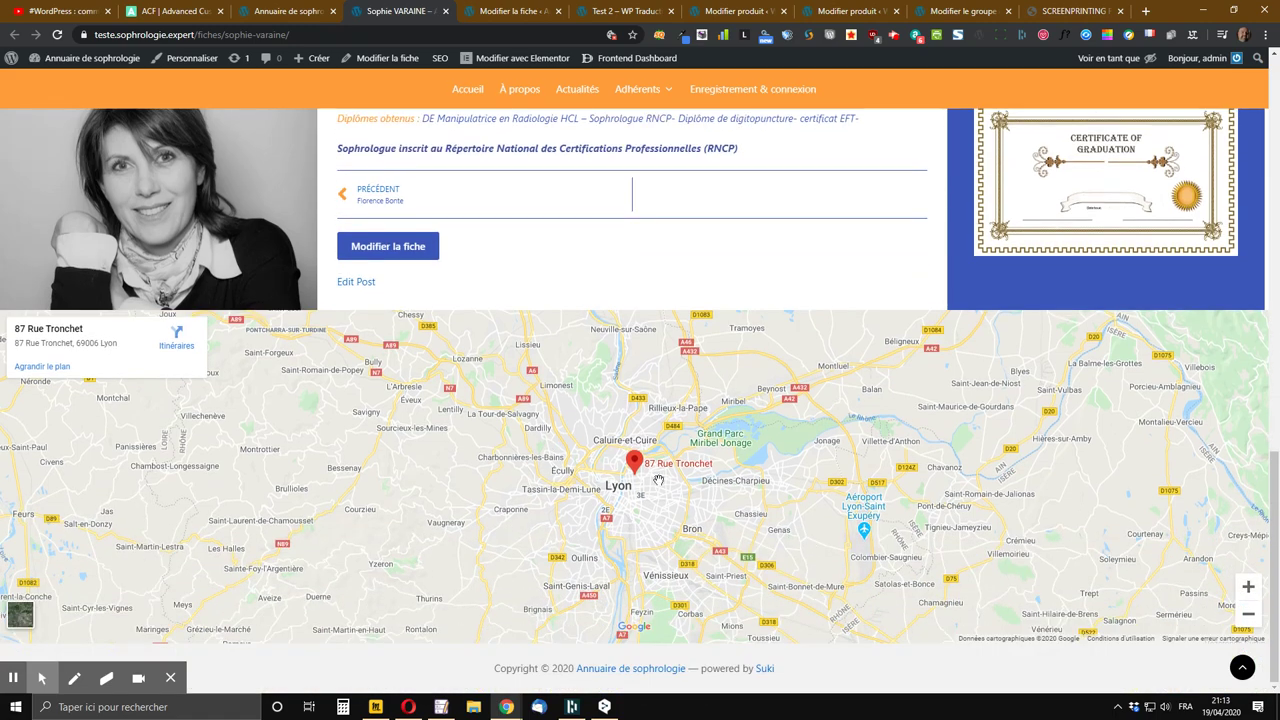
scroll(672, 478, up, 3)
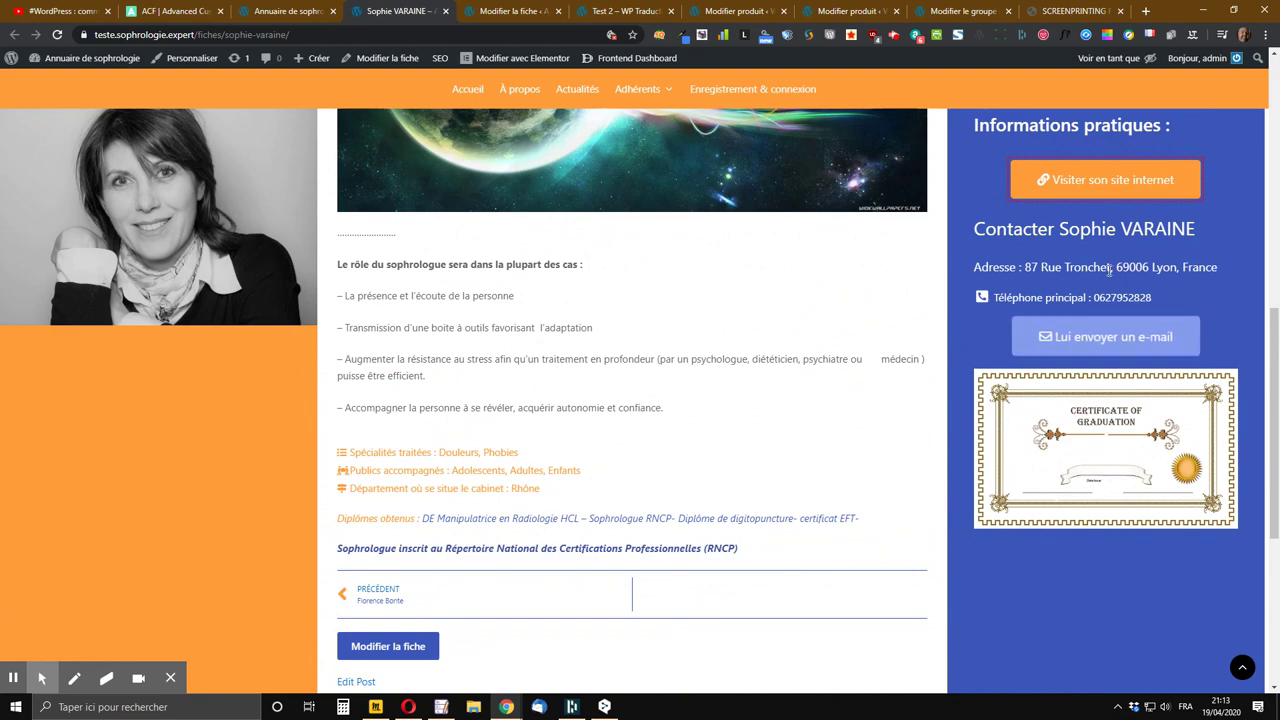
scroll(951, 328, down, 4)
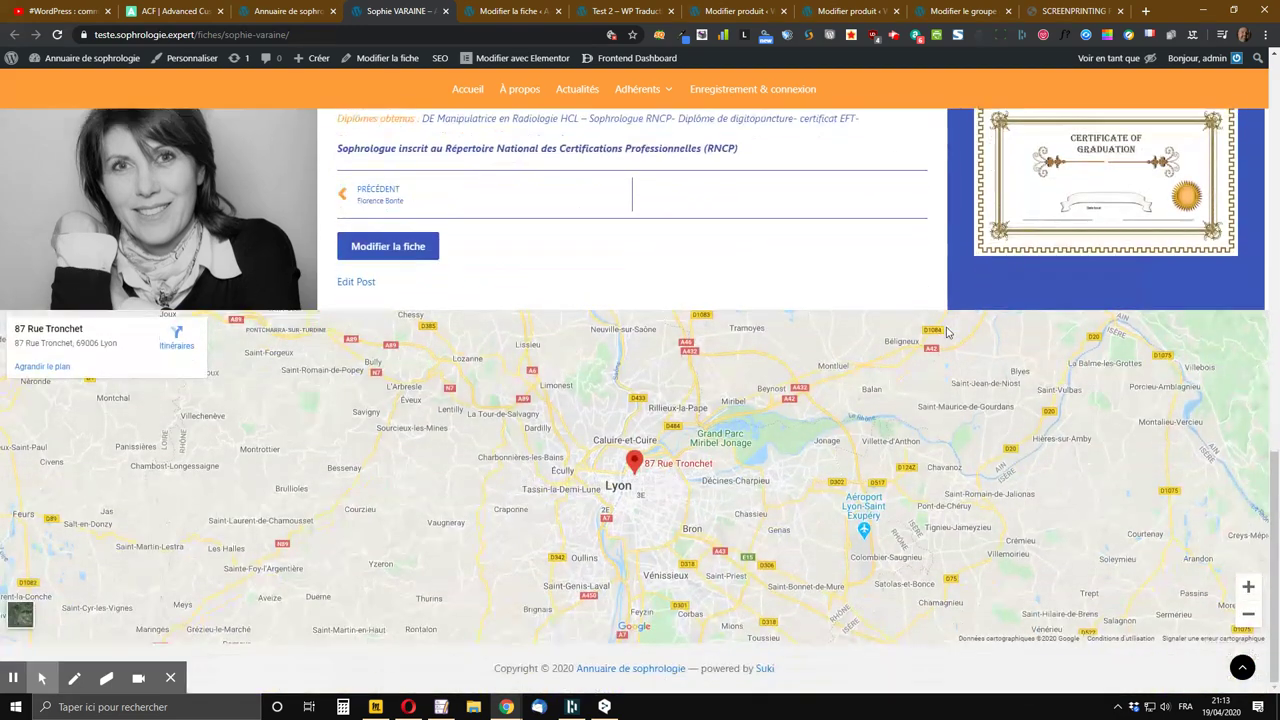
scroll(1048, 418, up, 2)
scroll(1050, 420, up, 1)
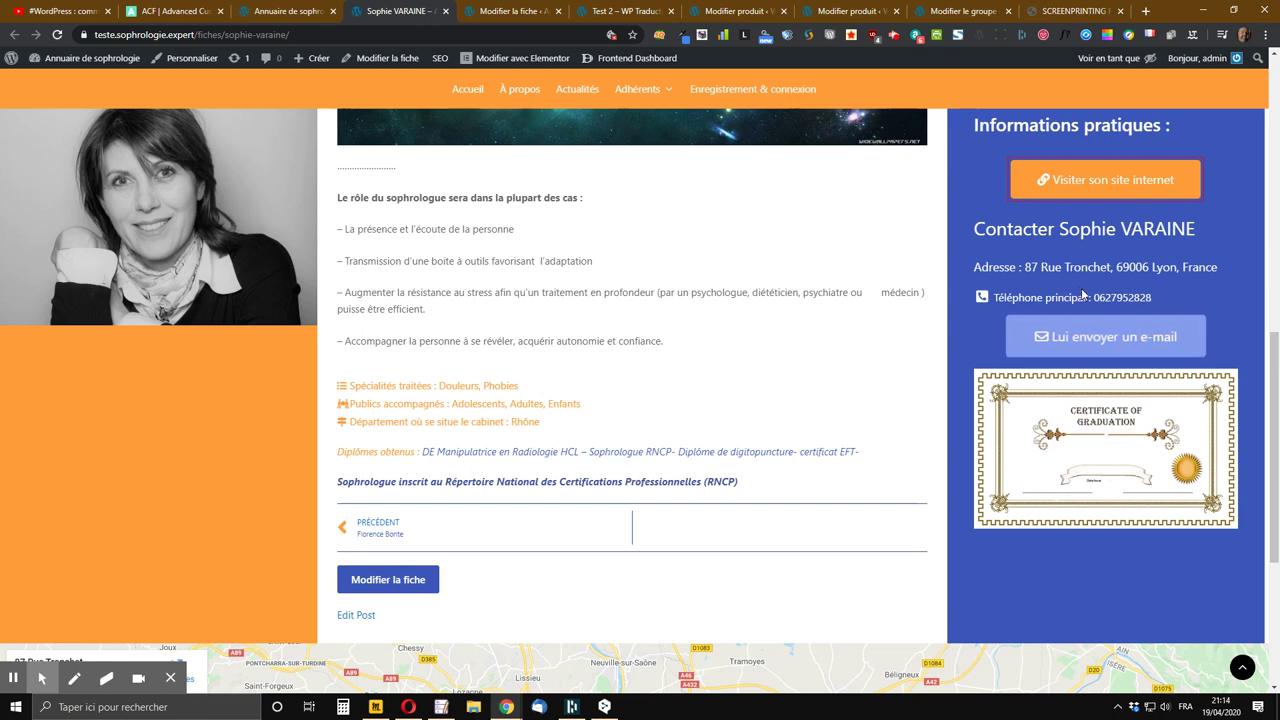
scroll(1083, 293, down, 1)
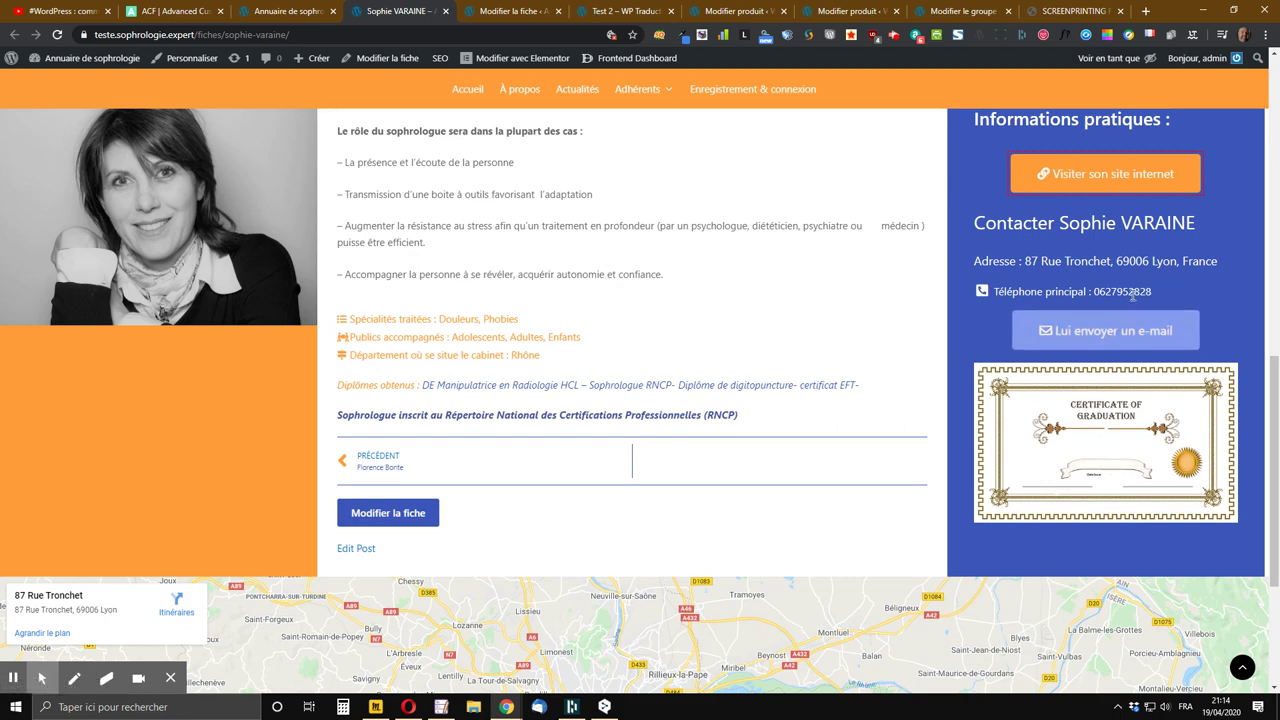
scroll(1180, 312, down, 2)
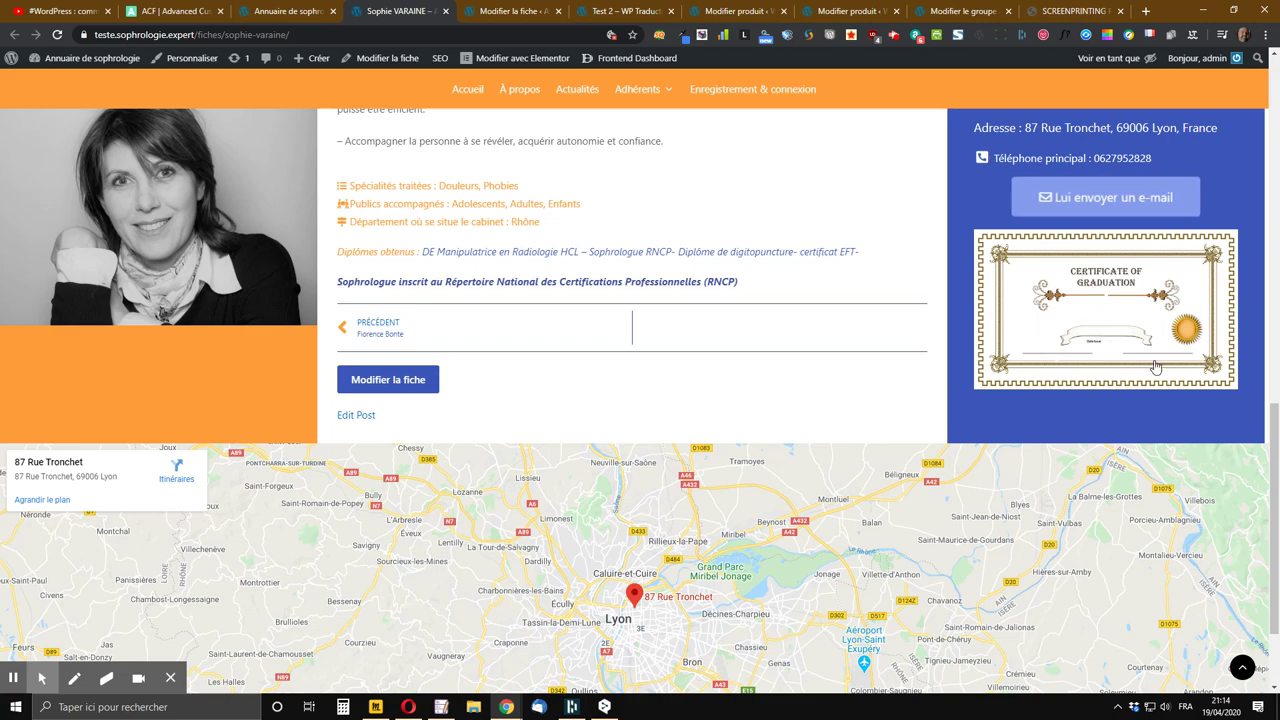
scroll(1172, 296, down, 1)
scroll(480, 390, up, 7)
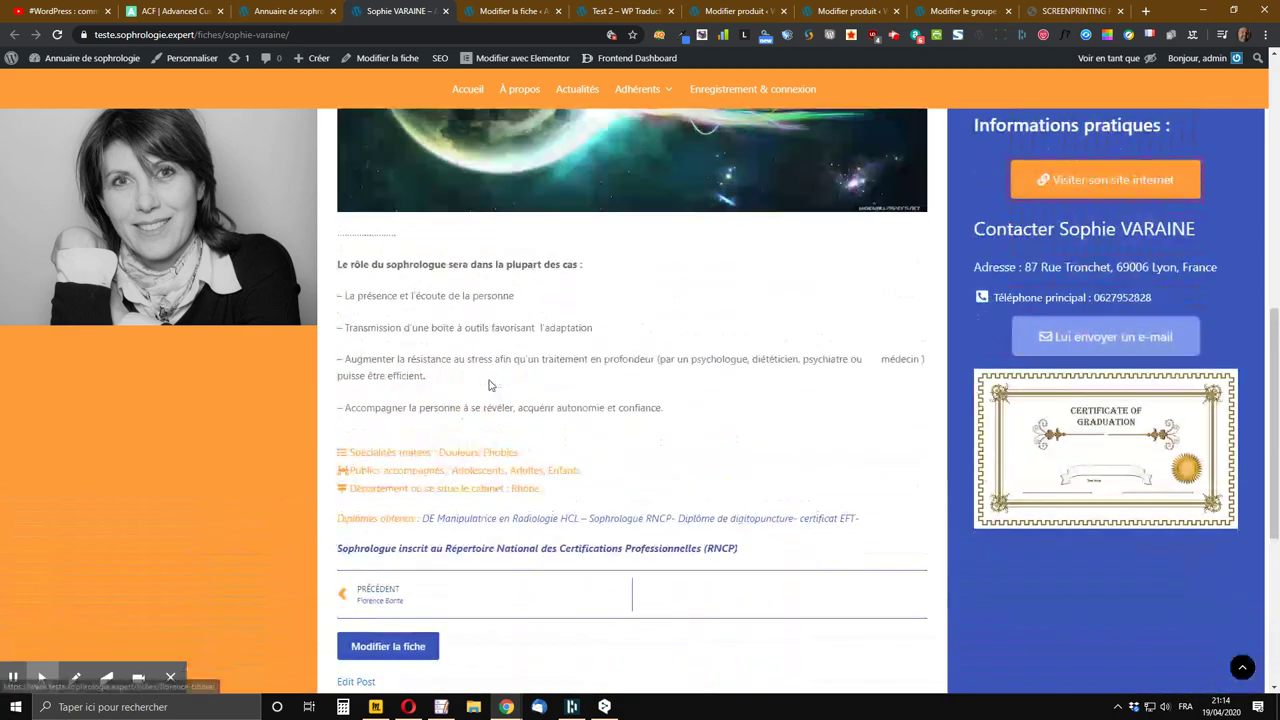
scroll(511, 456, up, 8)
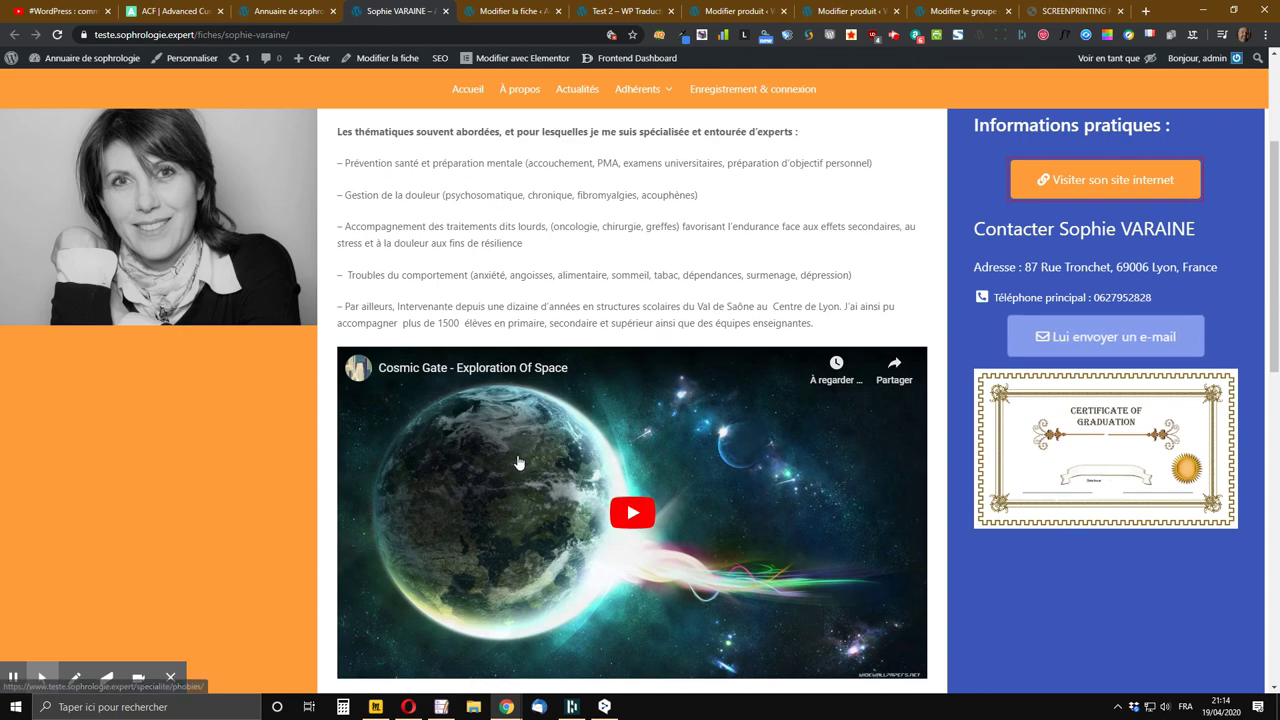
scroll(531, 469, down, 3)
scroll(531, 469, down, 12)
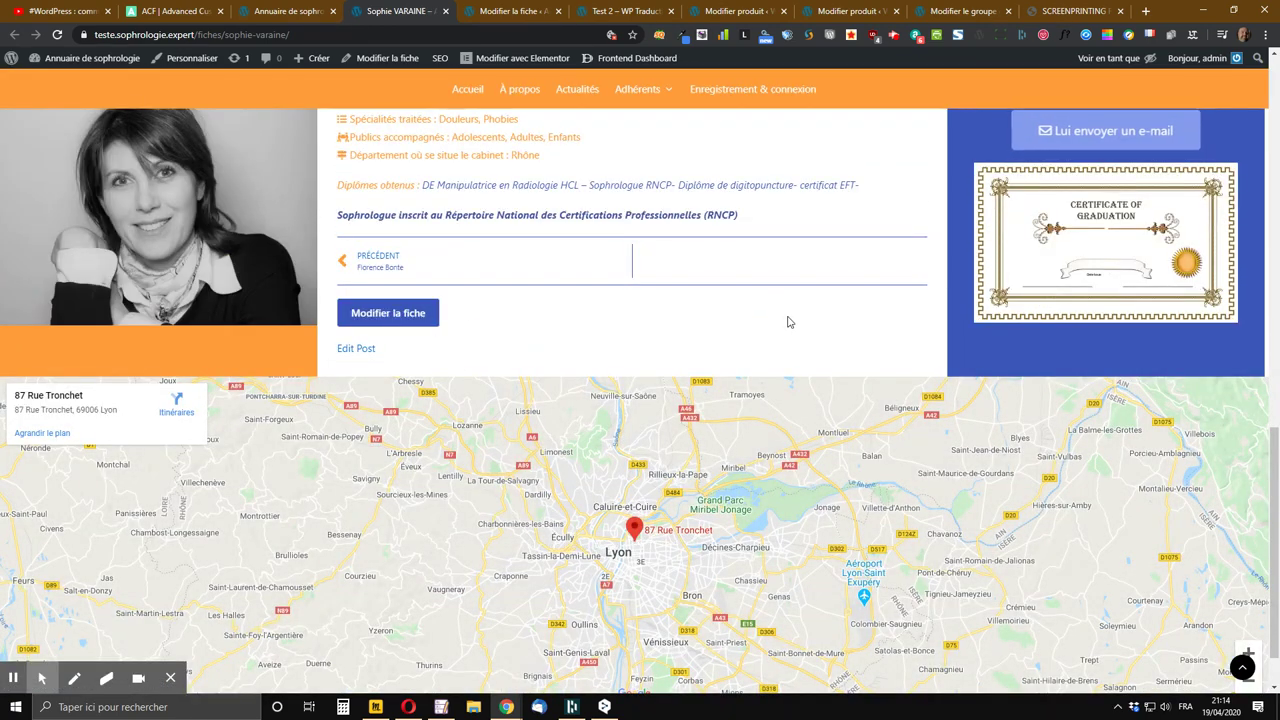
scroll(714, 366, up, 3)
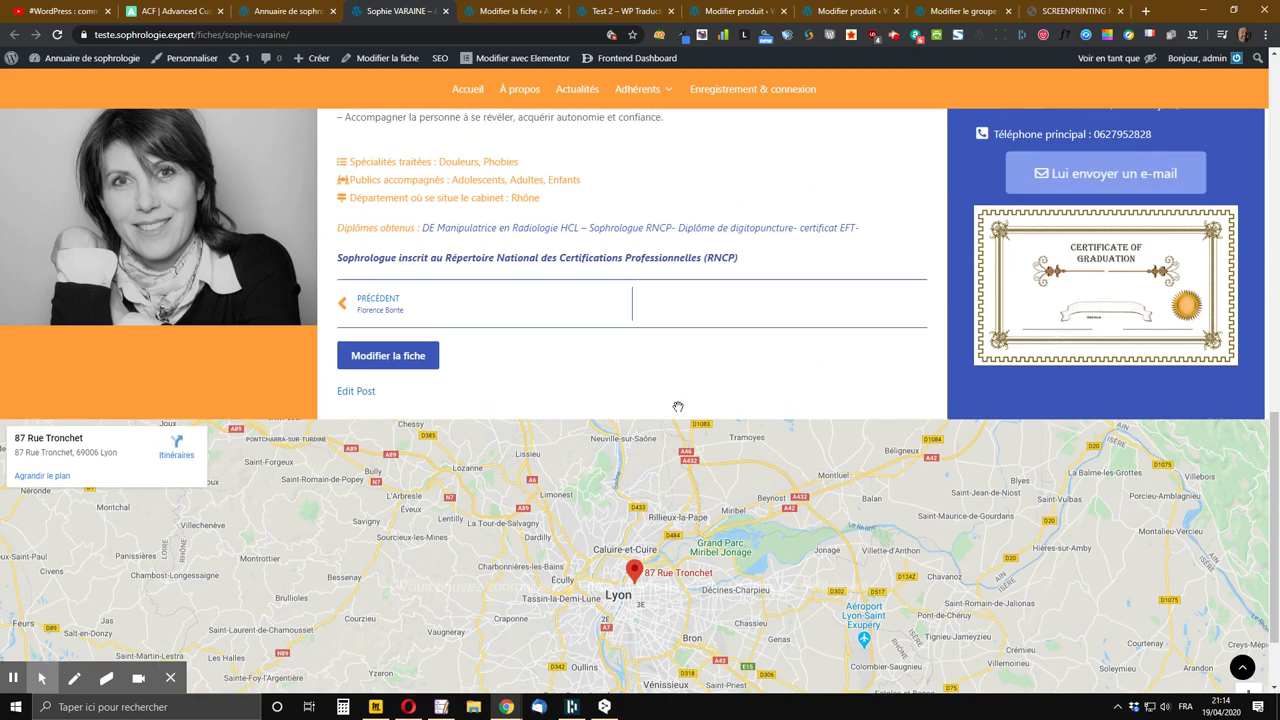
scroll(677, 410, up, 5)
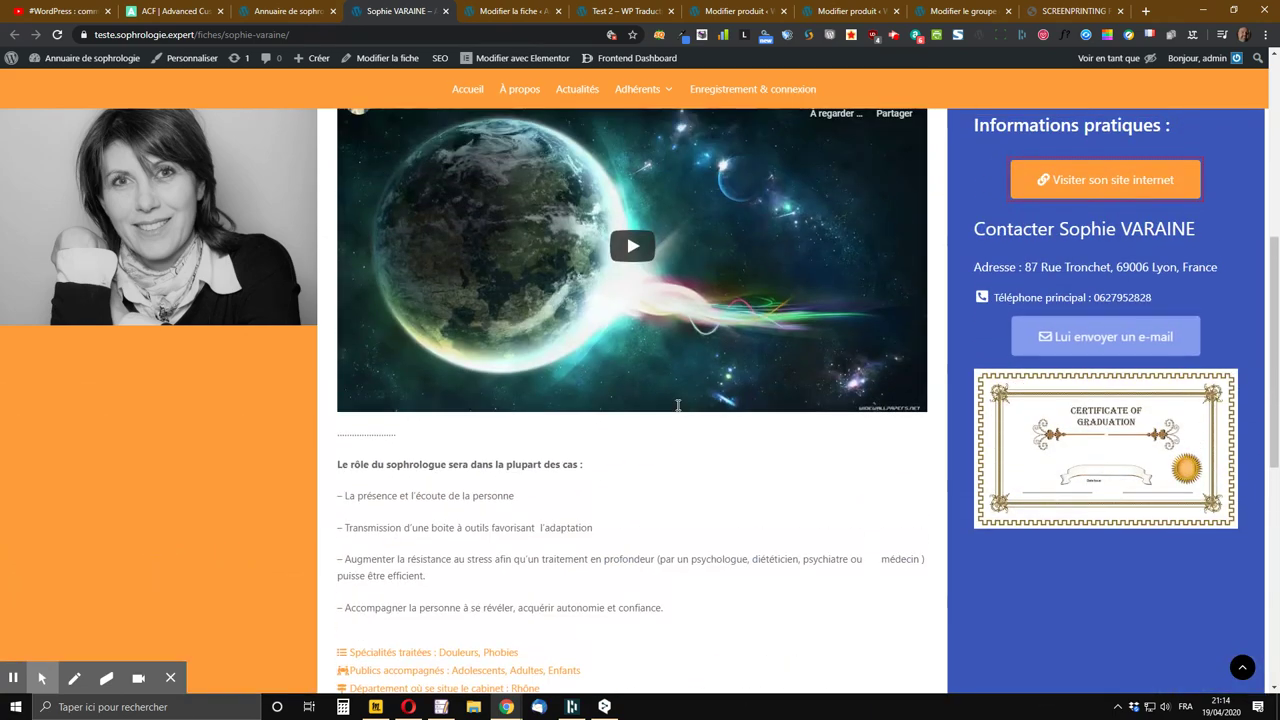
Open the Nord practitioner's details from the directory in a separate tab and close the previous practitioner's listing
click(282, 11)
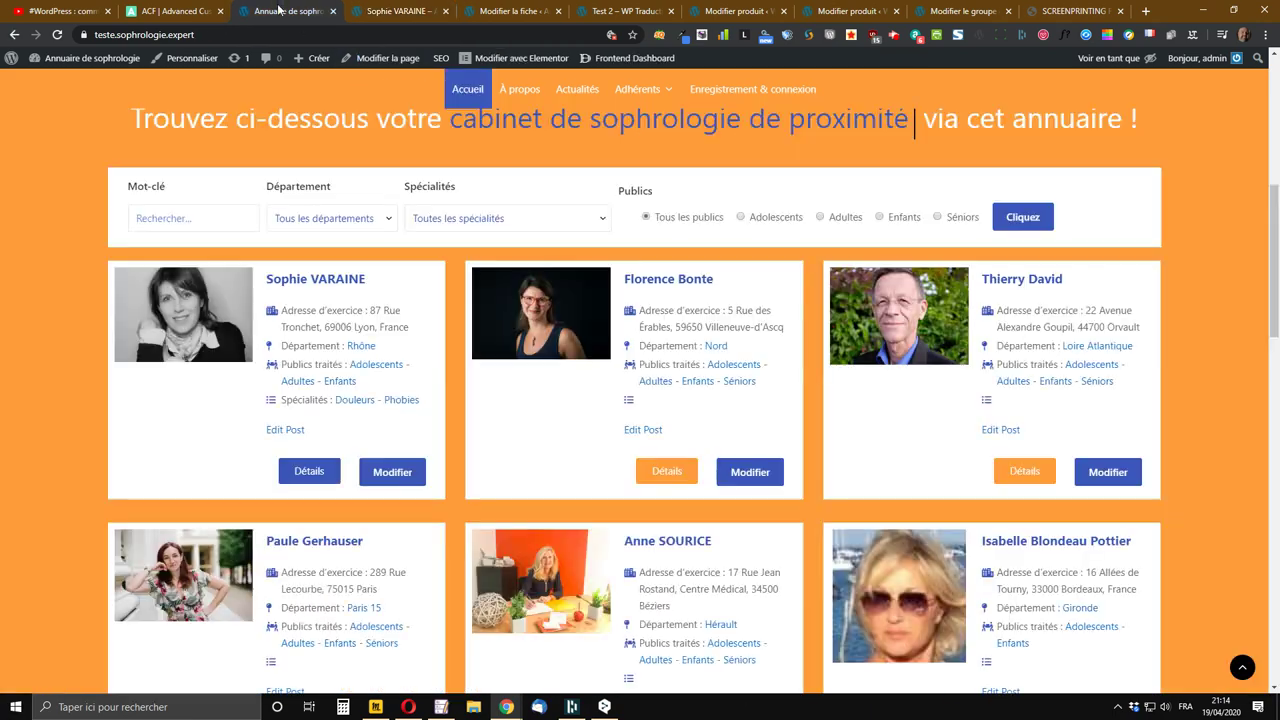
scroll(380, 214, down, 1)
scroll(380, 214, down, 1)
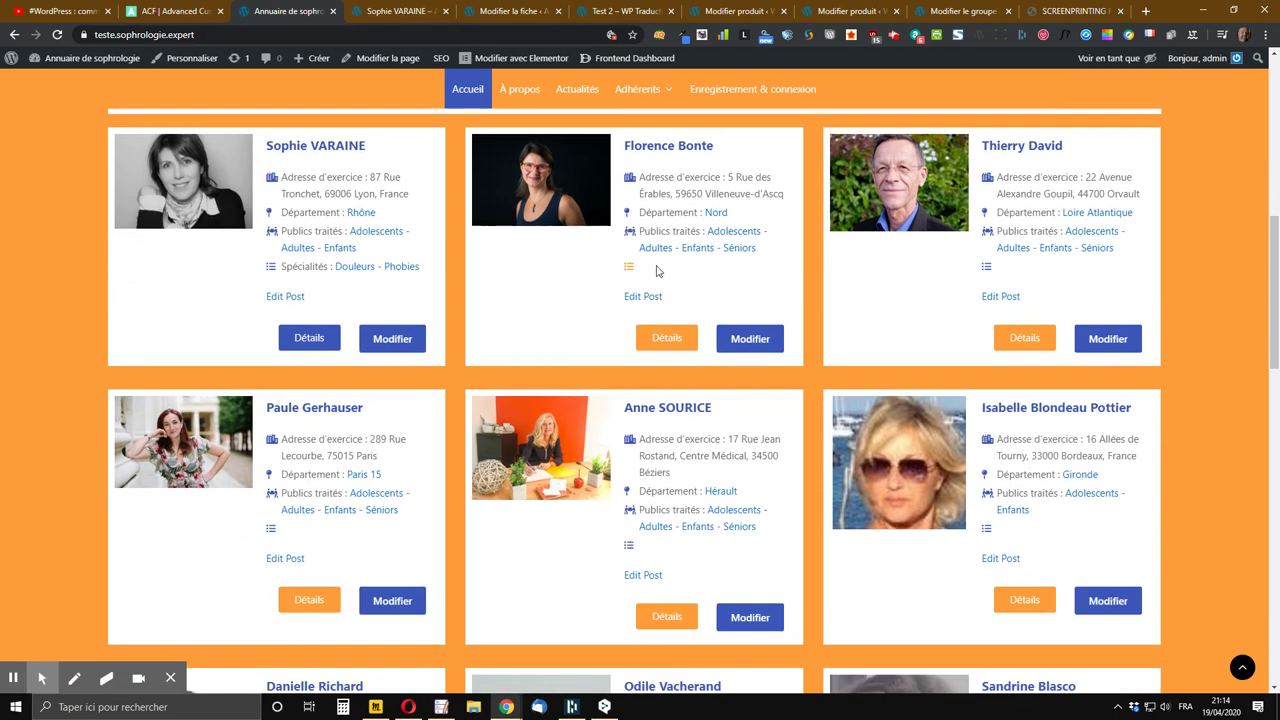
scroll(670, 260, up, 1)
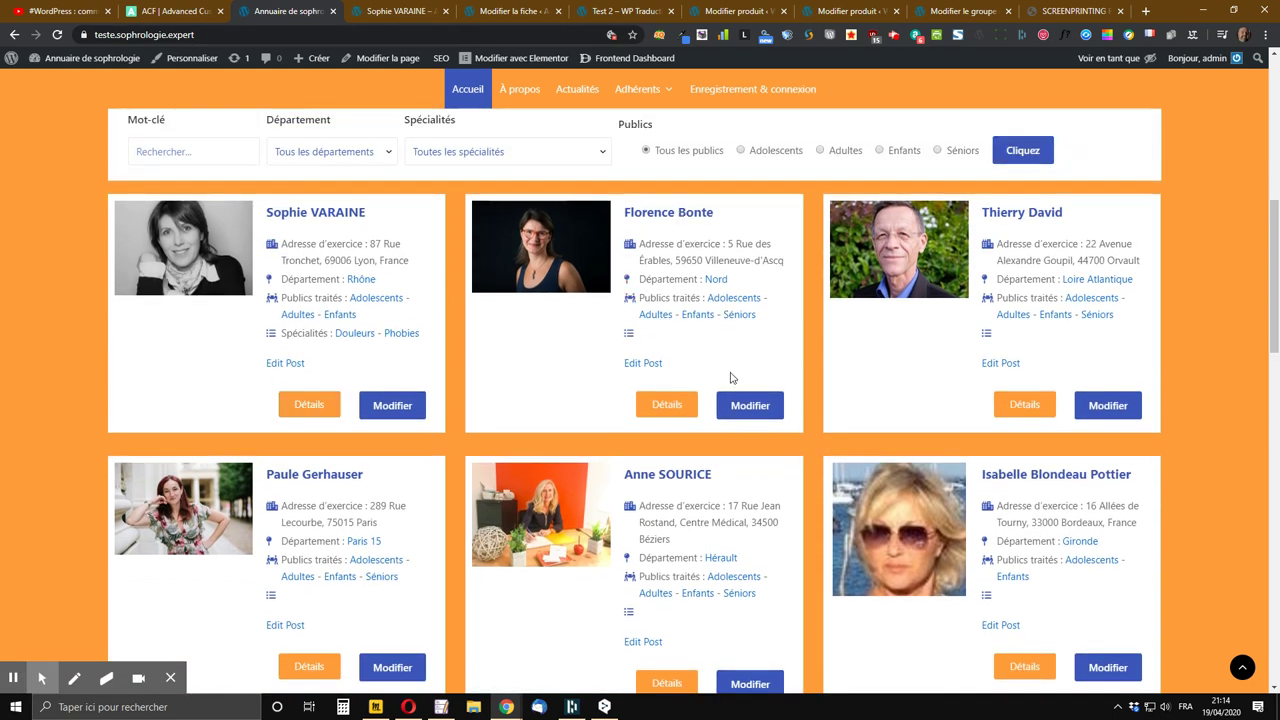
click(660, 406)
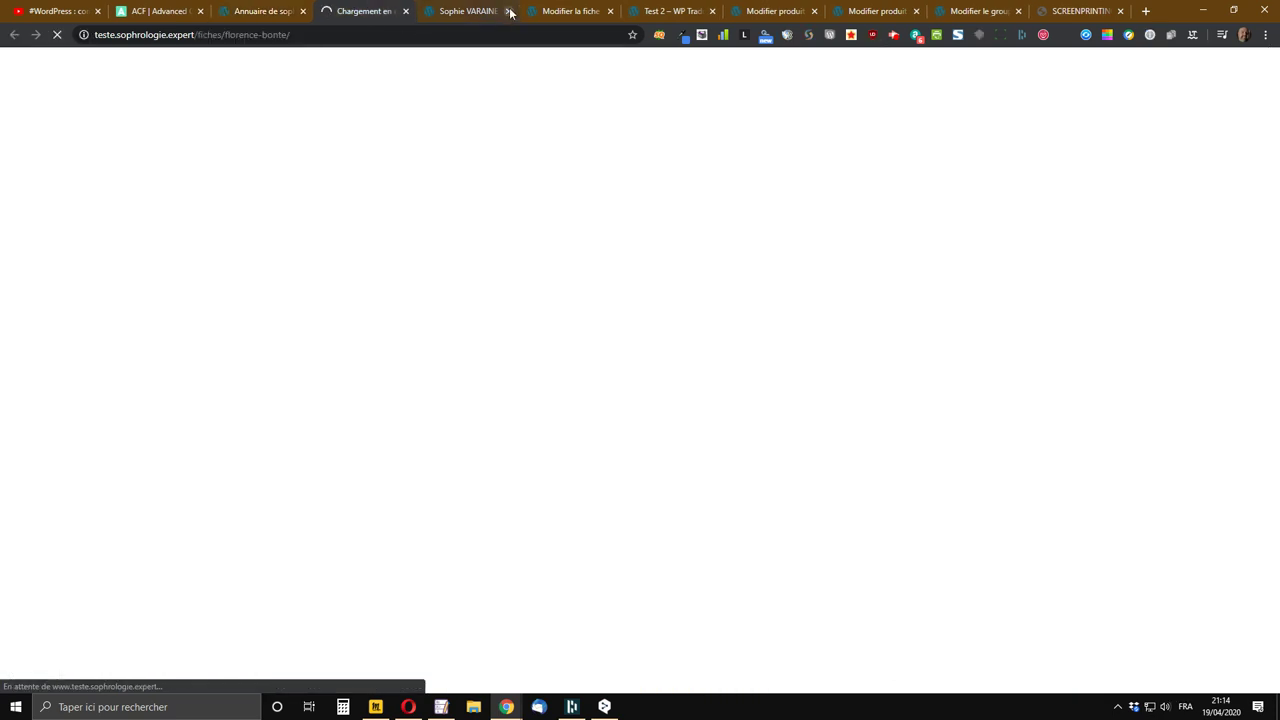
click(510, 11)
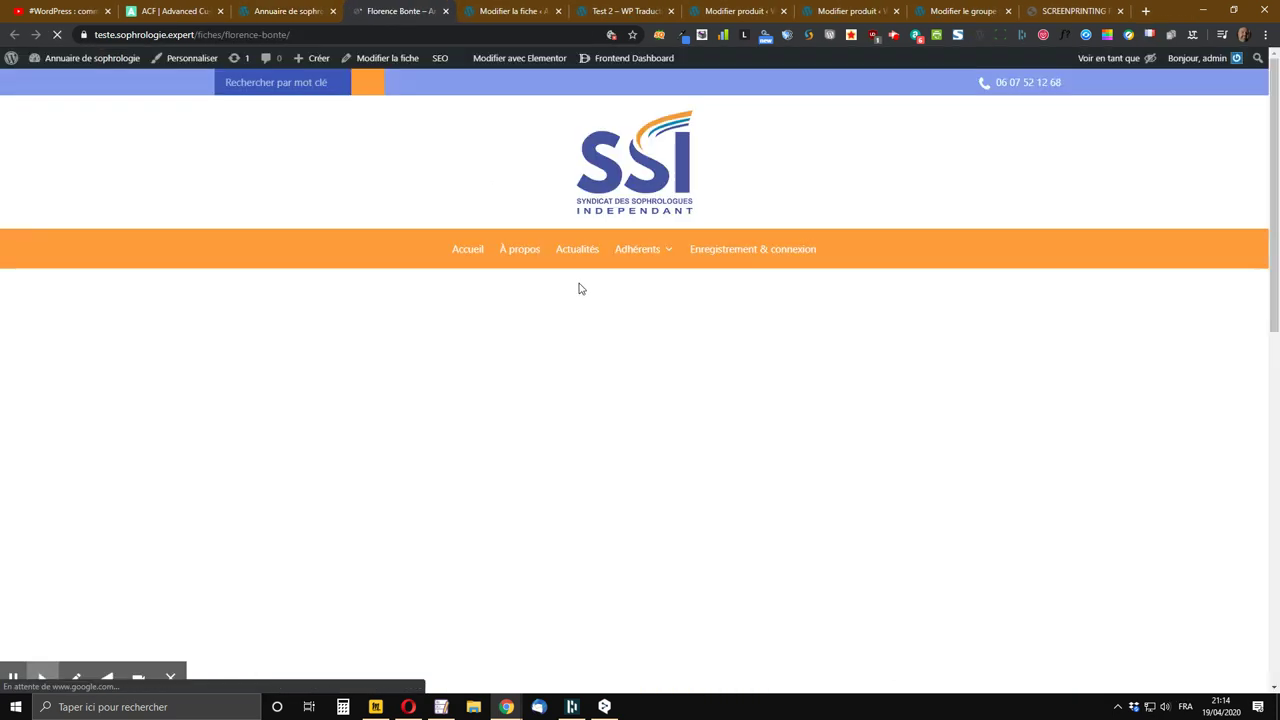
Examine the Nord practitioner's listing, including its video, publics, diplomas, practical information and Facebook link, for comparison with the previous listing
scroll(579, 289, down, 8)
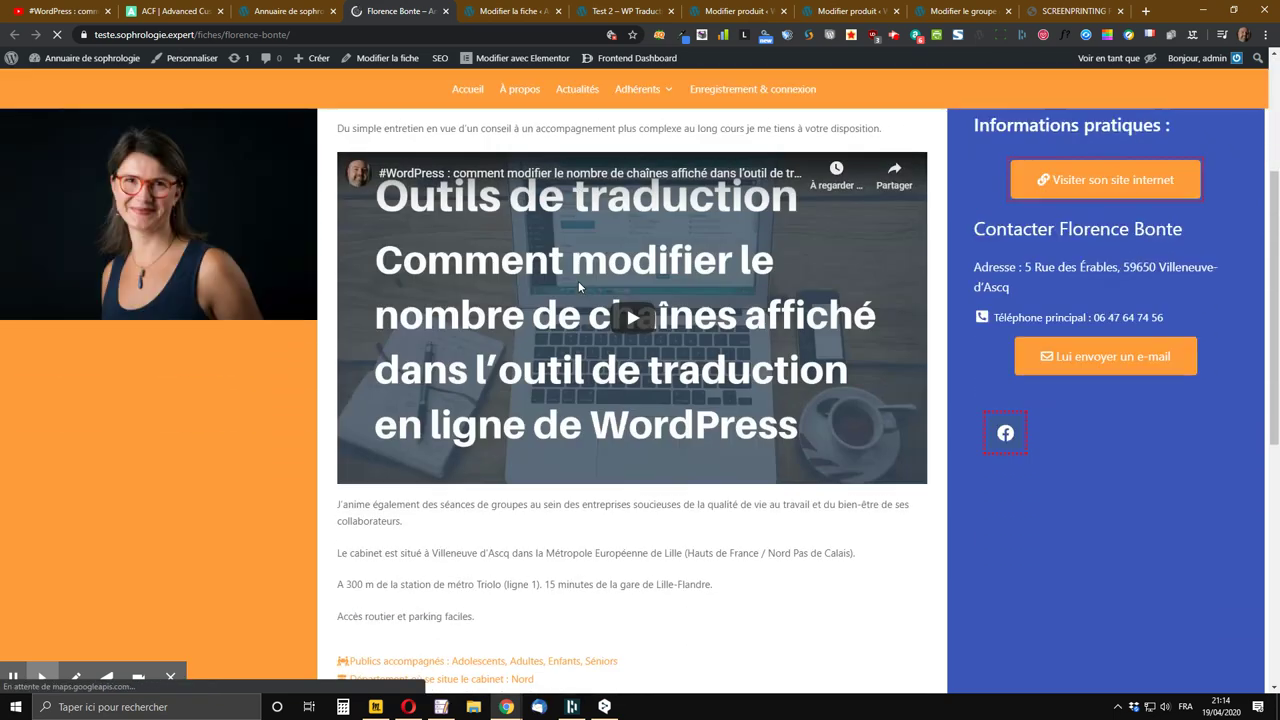
scroll(579, 289, up, 8)
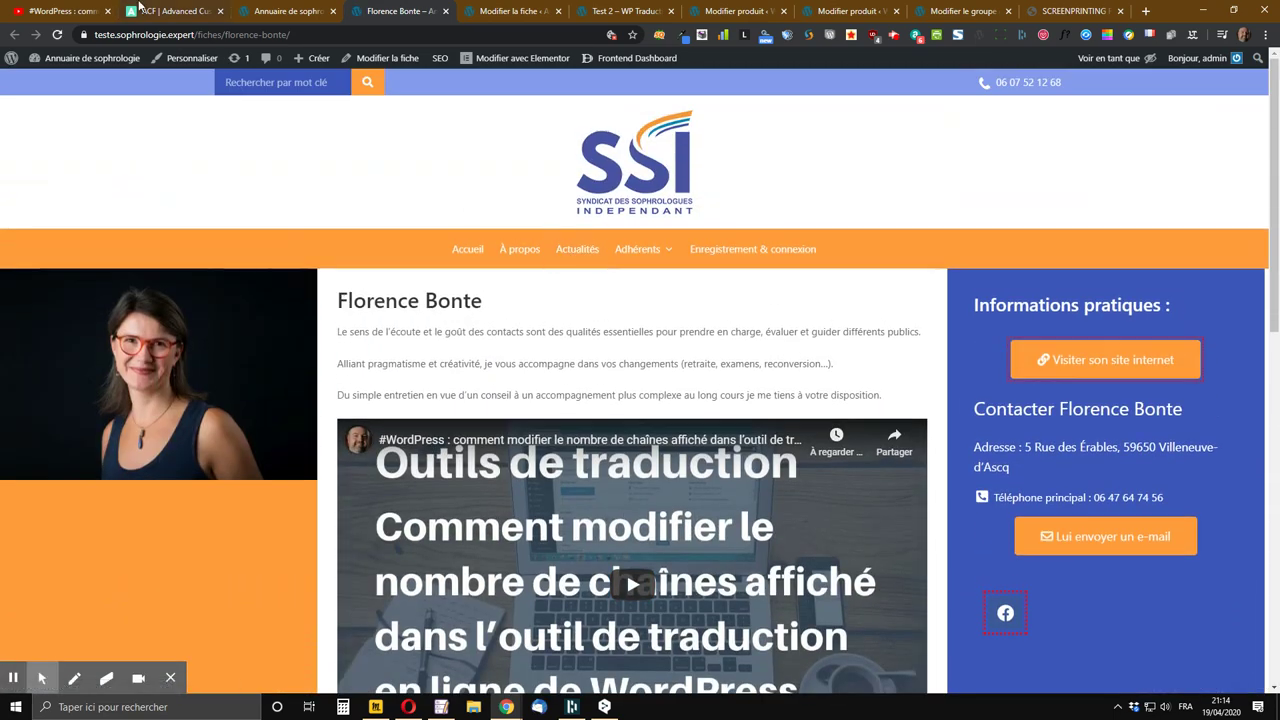
click(285, 11)
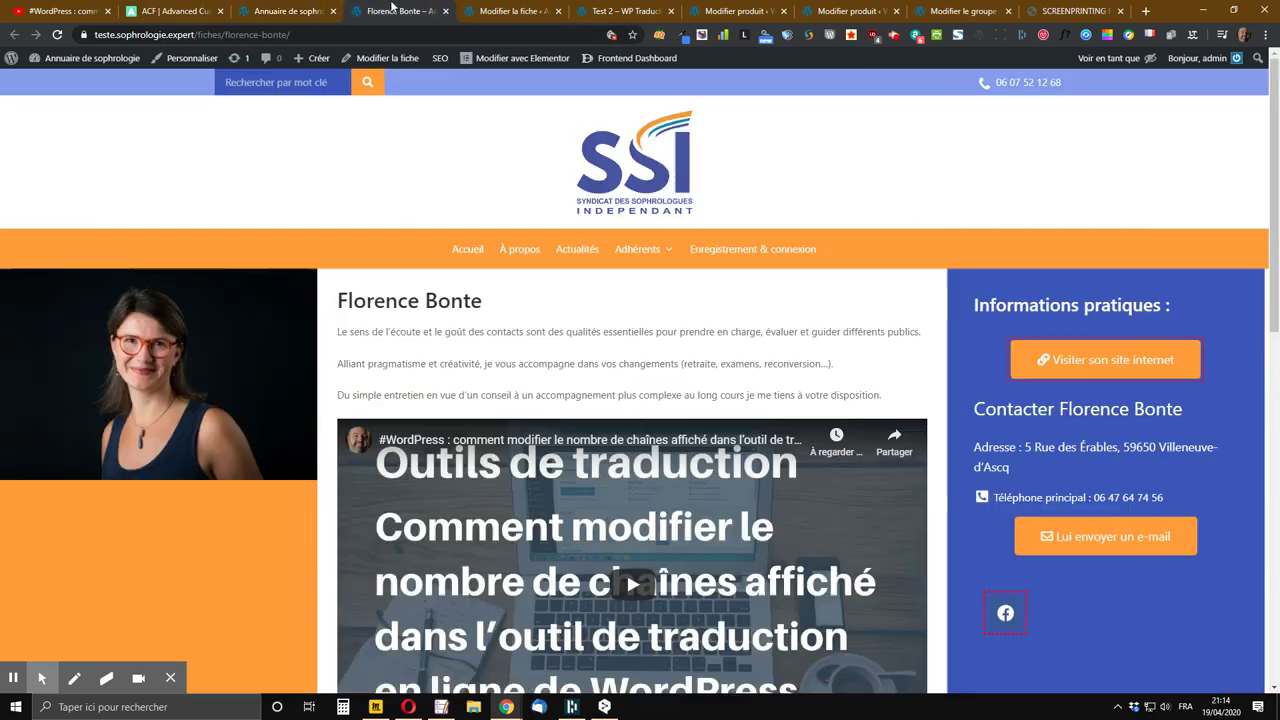
click(400, 10)
scroll(420, 197, down, 5)
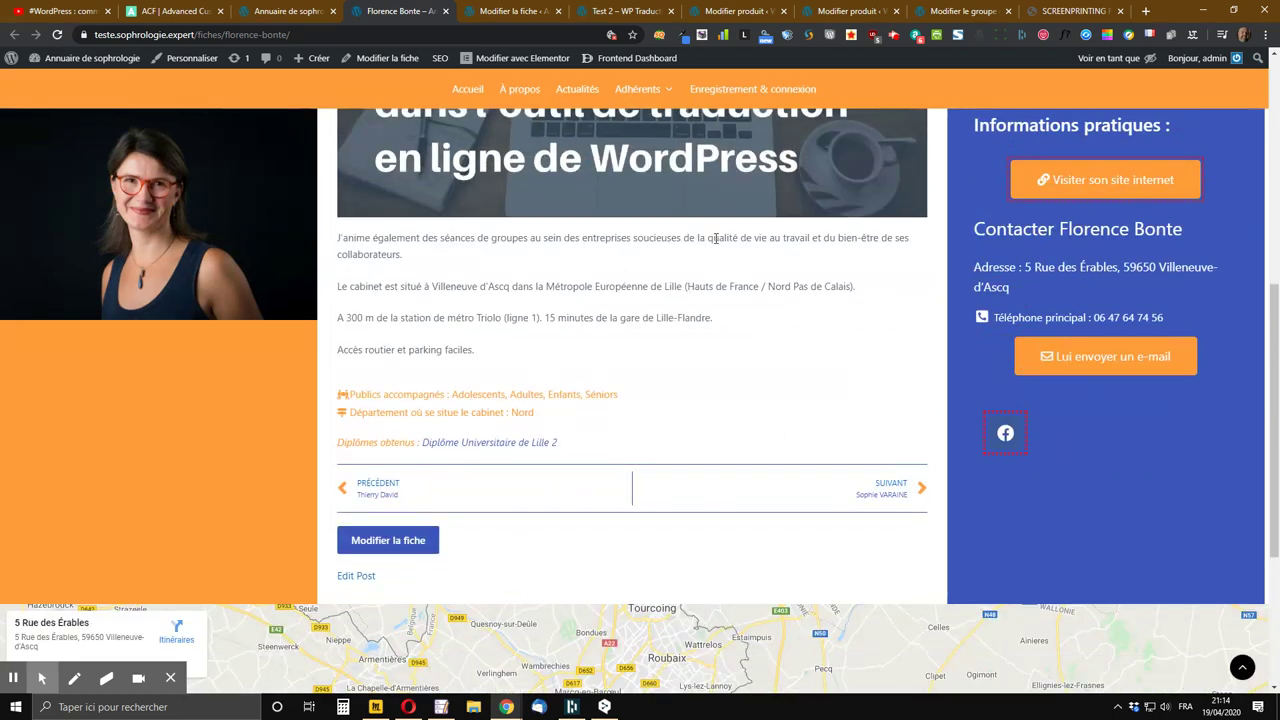
scroll(715, 243, up, 2)
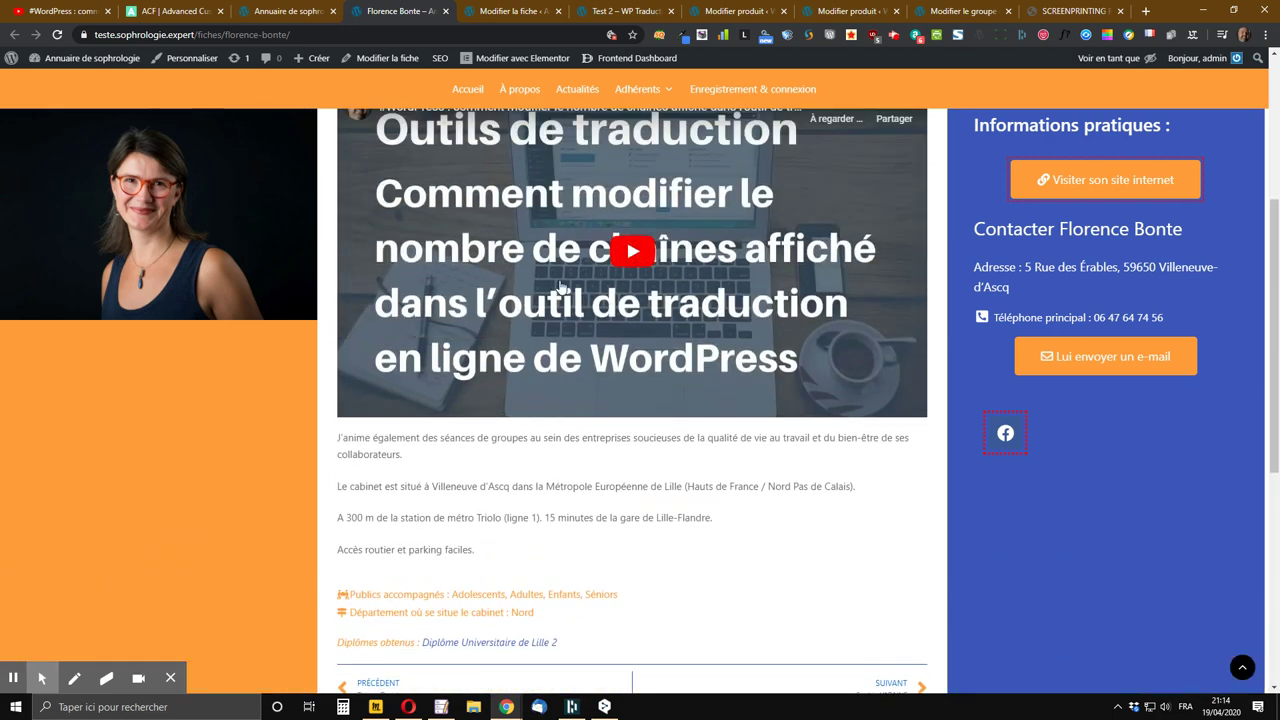
scroll(731, 568, down, 3)
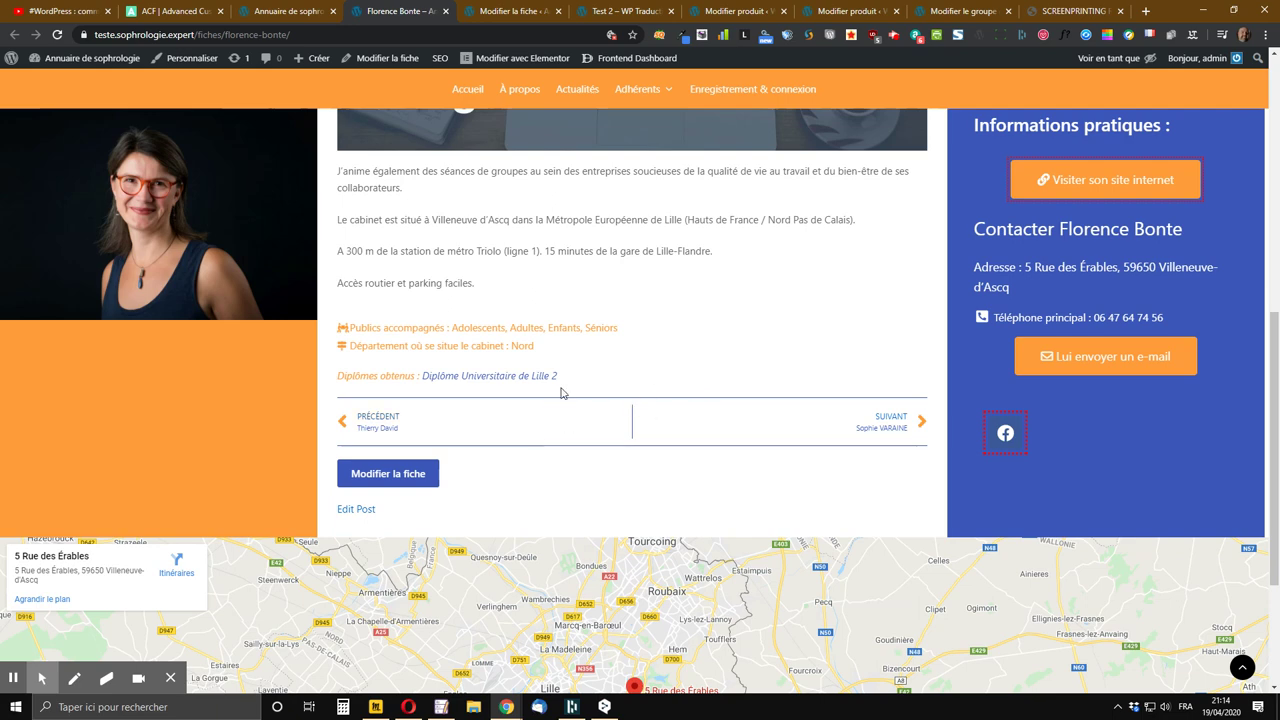
scroll(575, 390, up, 1)
scroll(578, 398, up, 1)
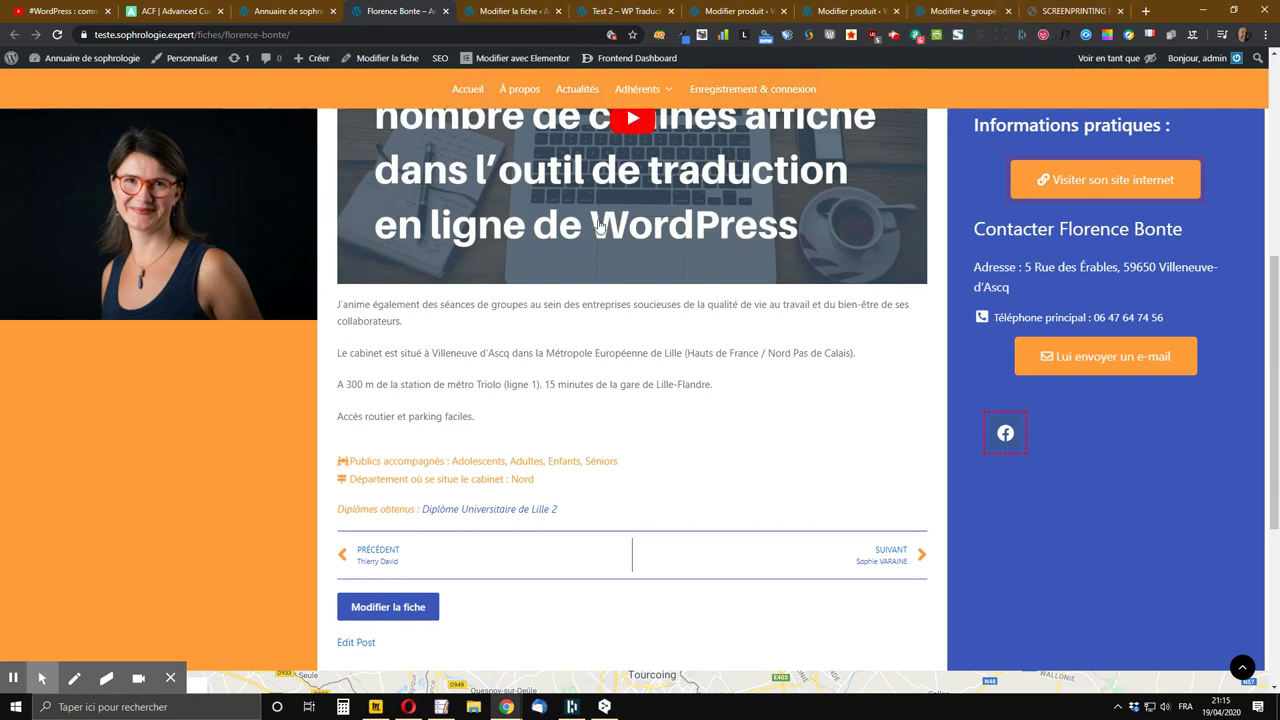
scroll(598, 226, up, 4)
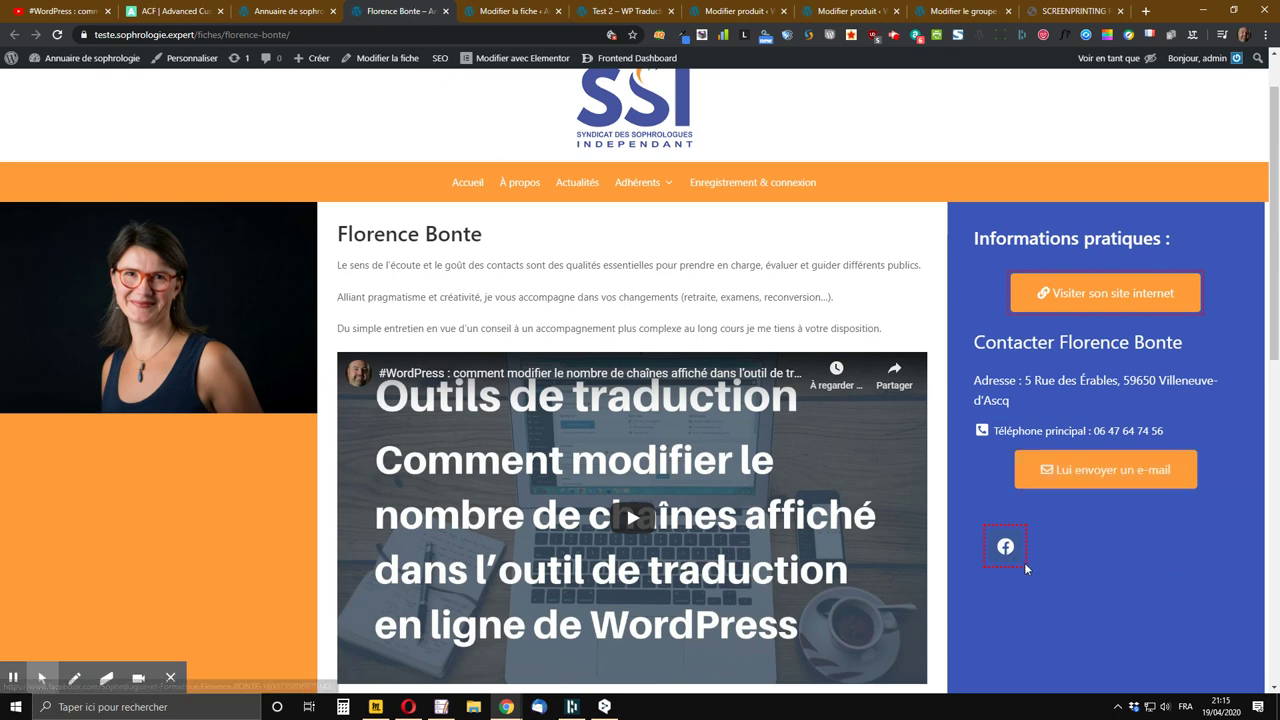
scroll(1024, 562, up, 1)
scroll(1024, 562, down, 1)
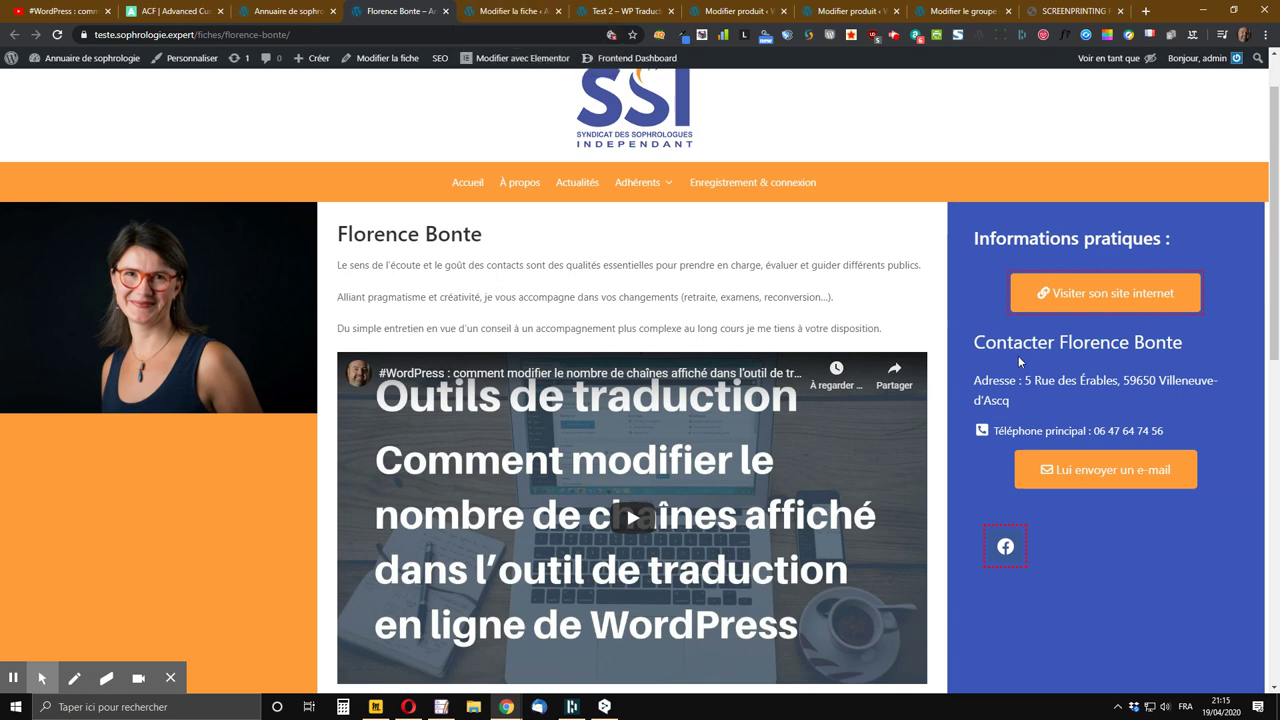
scroll(1012, 340, down, 1)
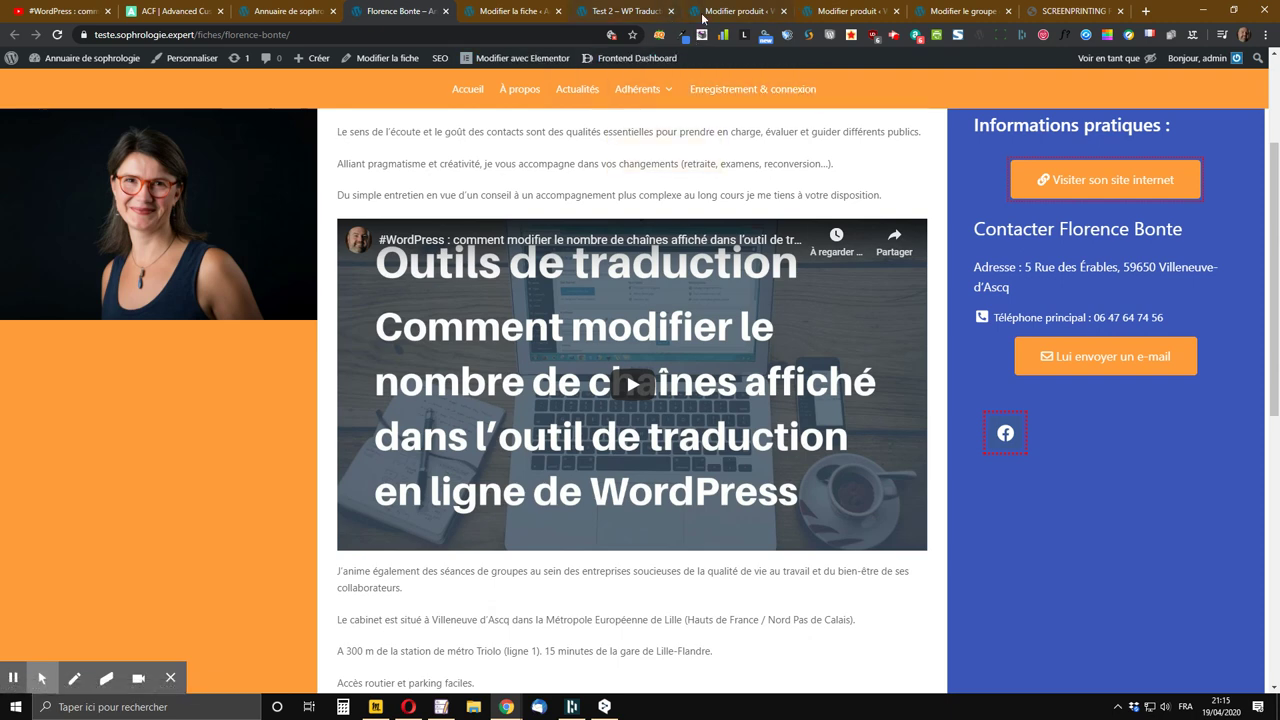
Examine the Features and characteristics and Description sections of the screenprinting flatbed line on the Serimachines page
click(1045, 10)
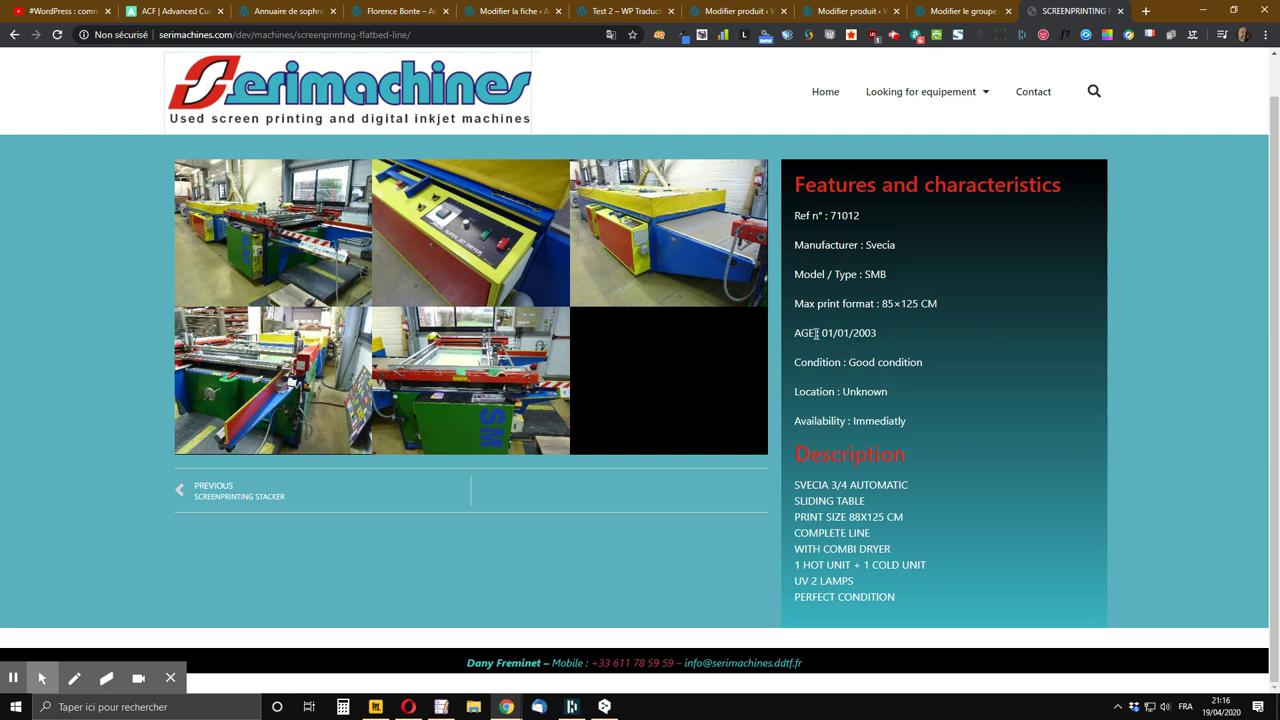
drag(831, 484, 846, 516)
click(978, 480)
Go through the open WordPress product pages and show the published Test 2 product on the WP Traduction site
click(407, 8)
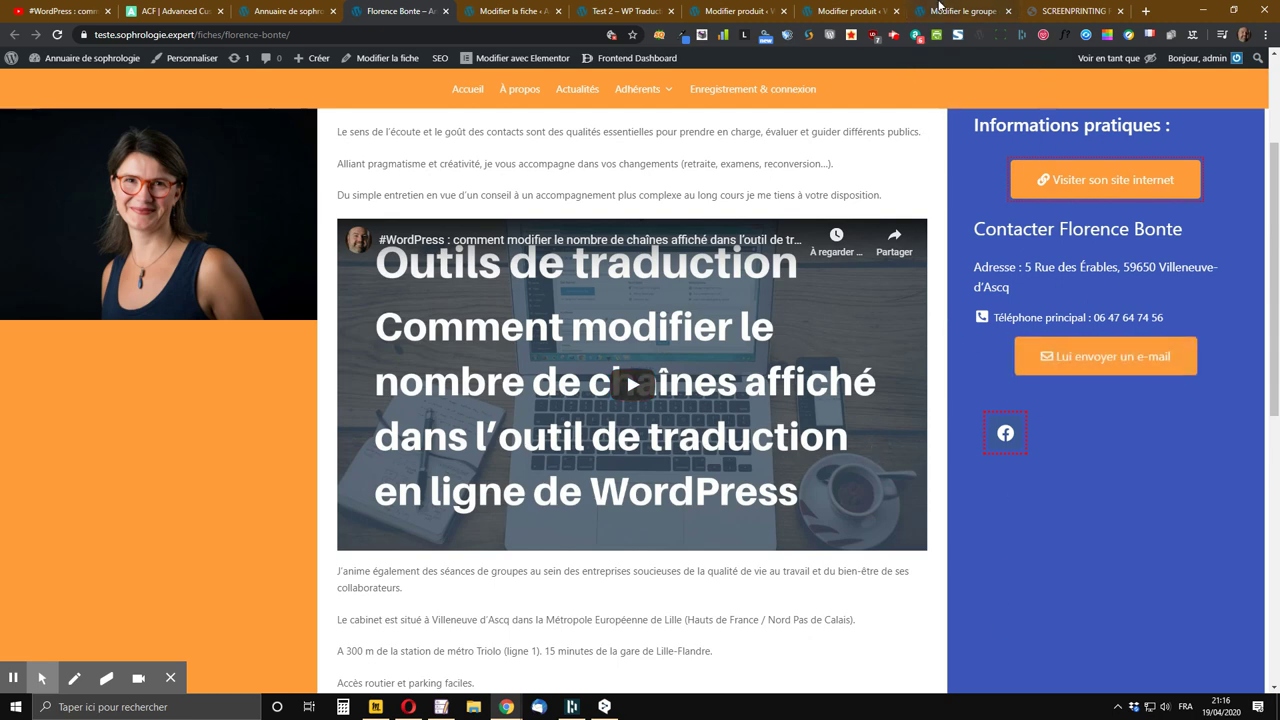
click(940, 10)
click(845, 10)
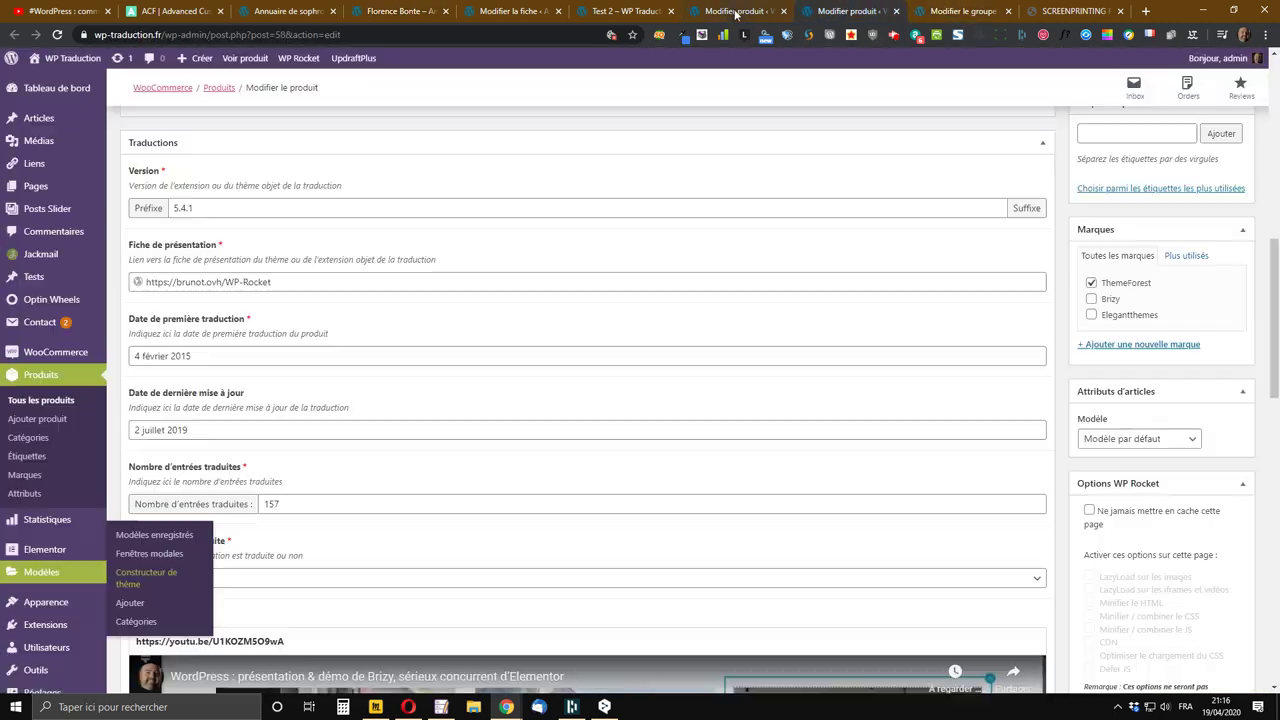
click(735, 11)
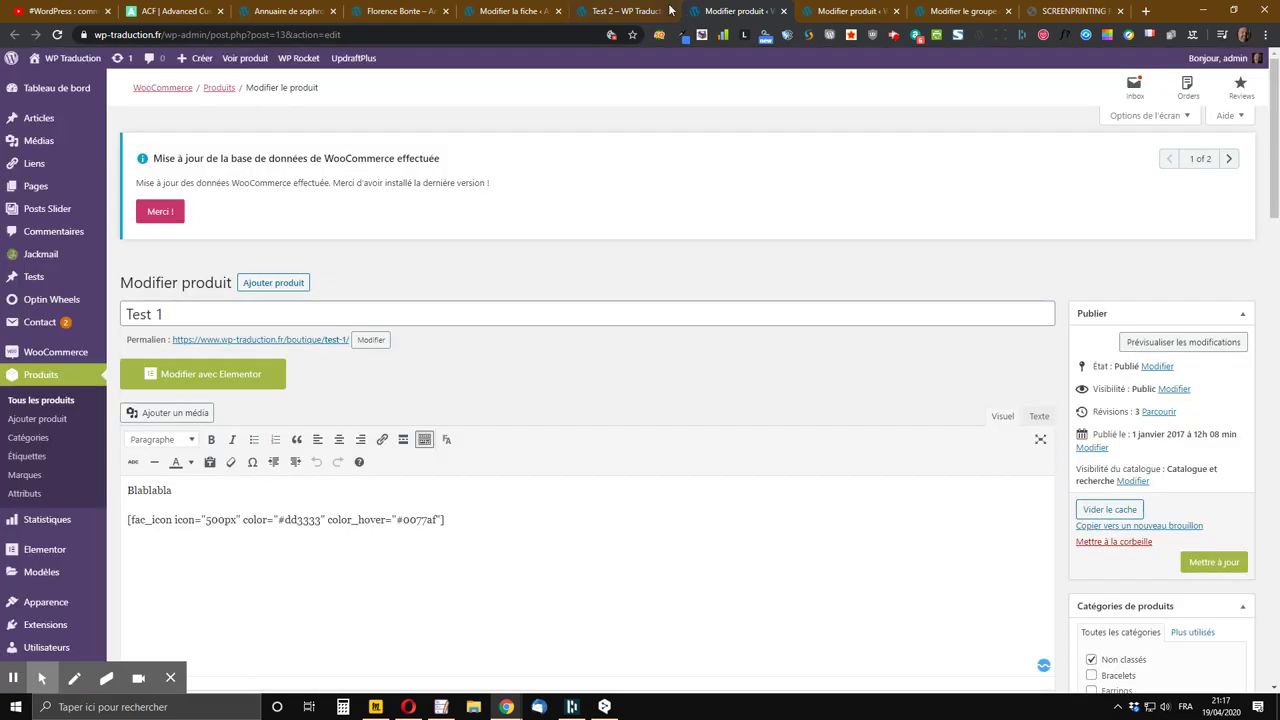
click(636, 10)
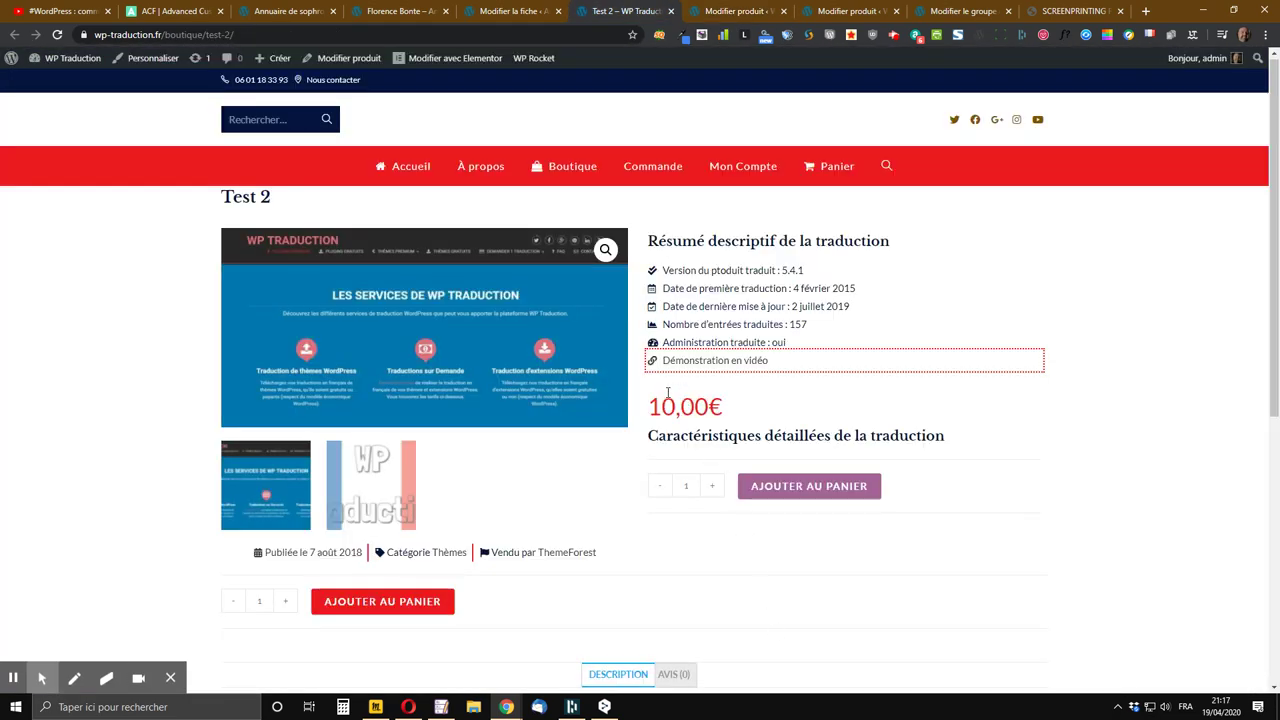
Examine the Test 2 product page's translation summary, price and description
scroll(660, 420, down, 1)
scroll(649, 449, up, 1)
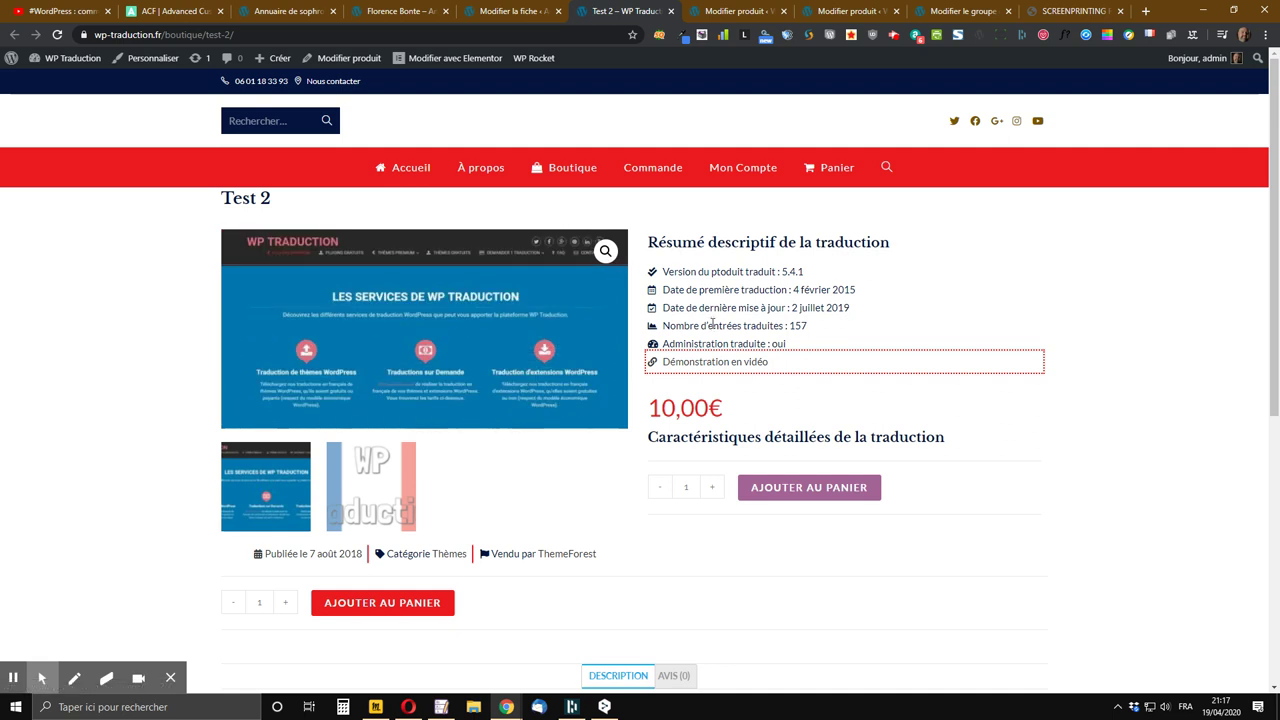
scroll(645, 370, down, 2)
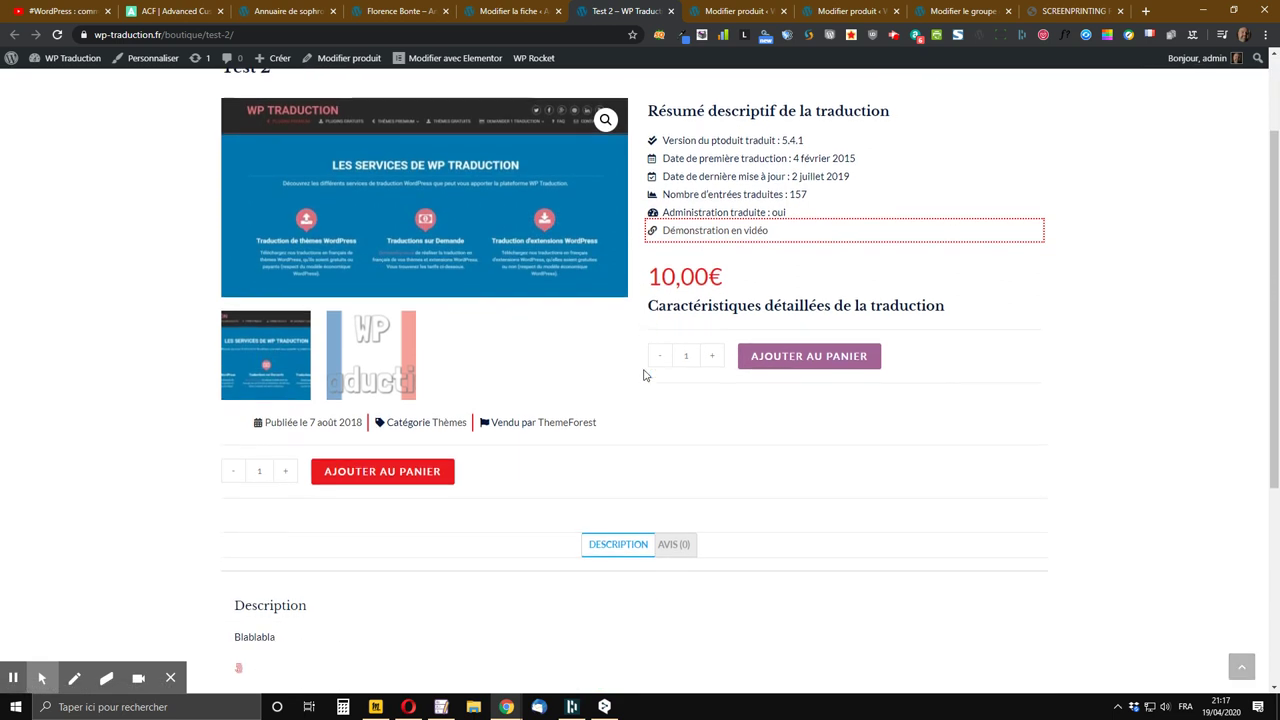
scroll(645, 370, up, 1)
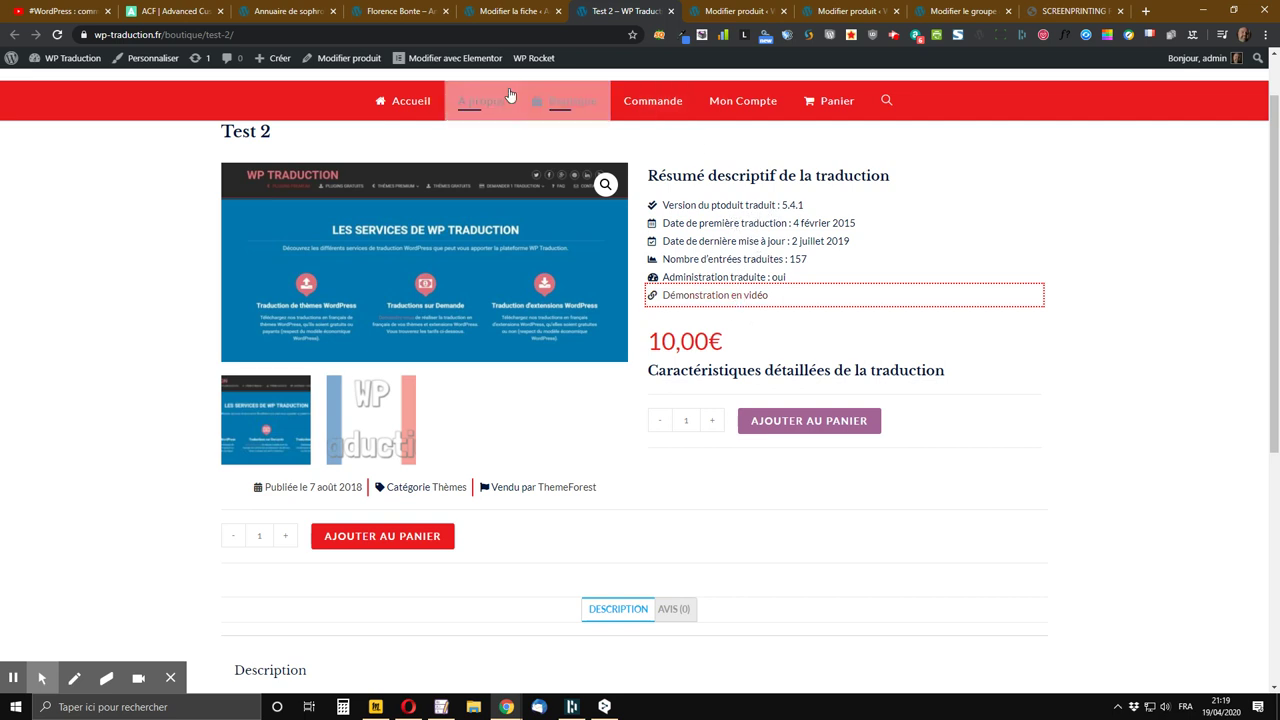
Show the Traductions field group, then list all ACF field groups and reopen Traductions for editing
click(966, 11)
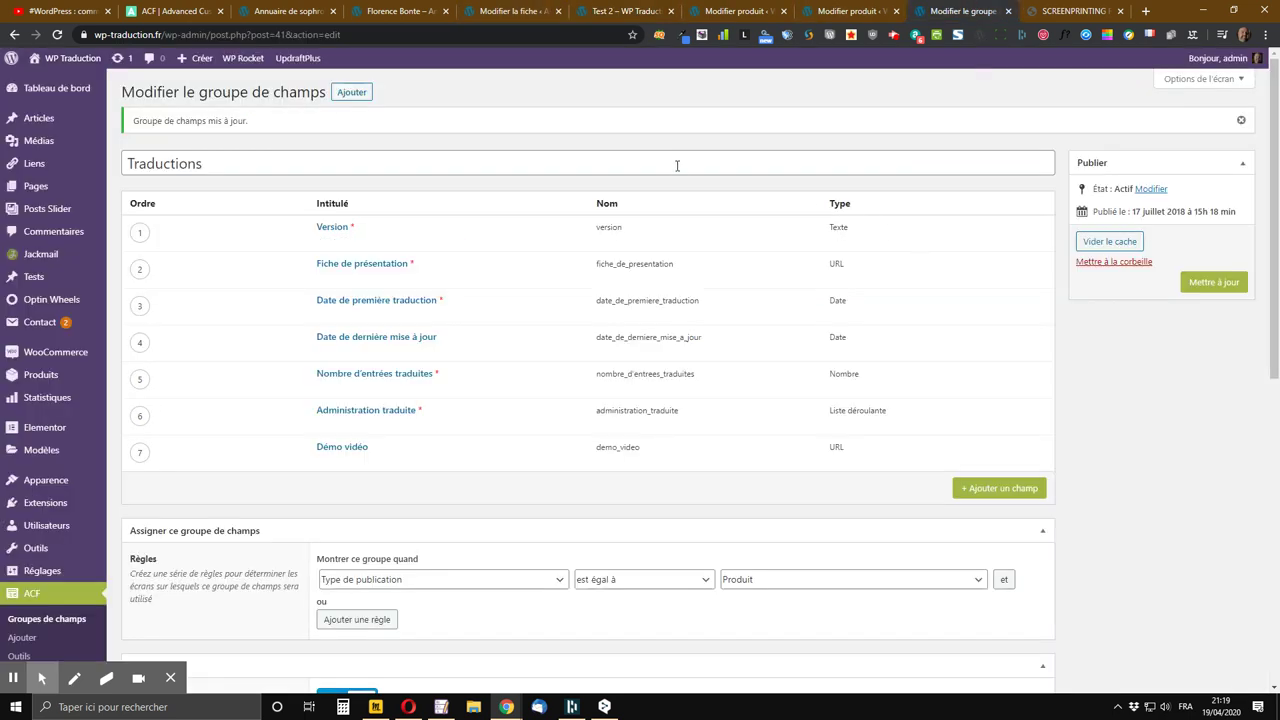
scroll(170, 290, down, 1)
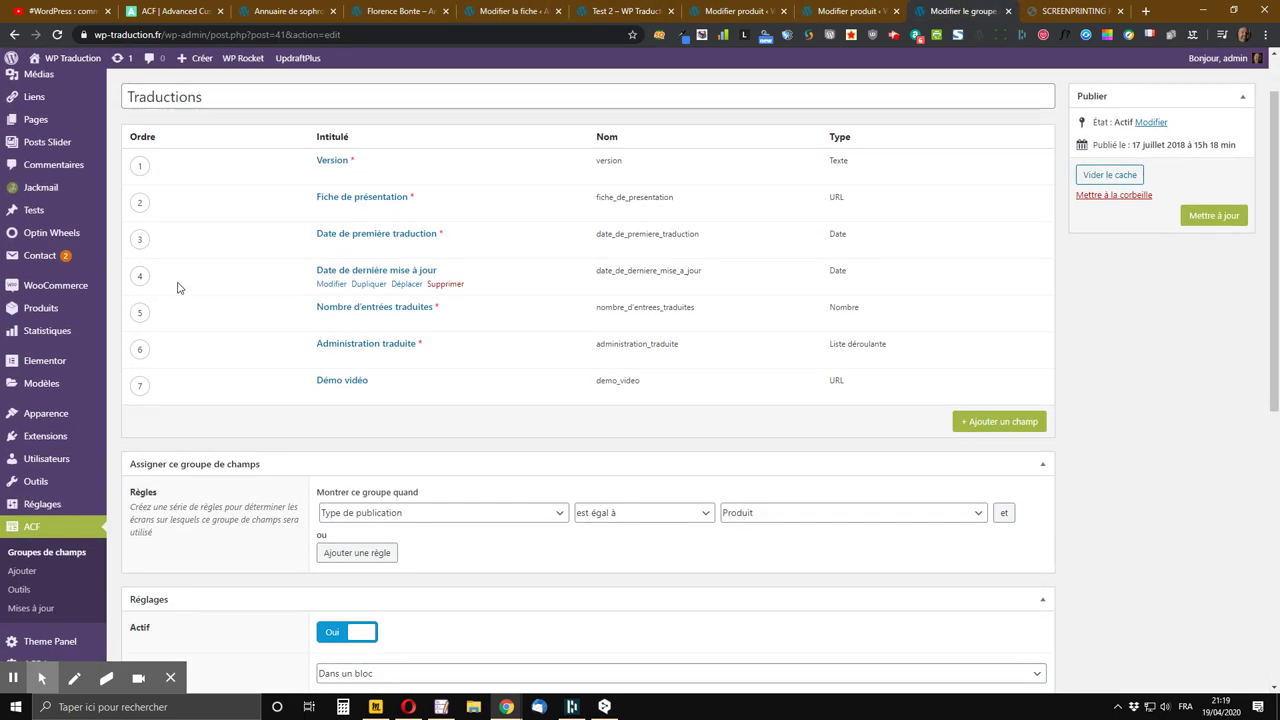
scroll(177, 288, up, 1)
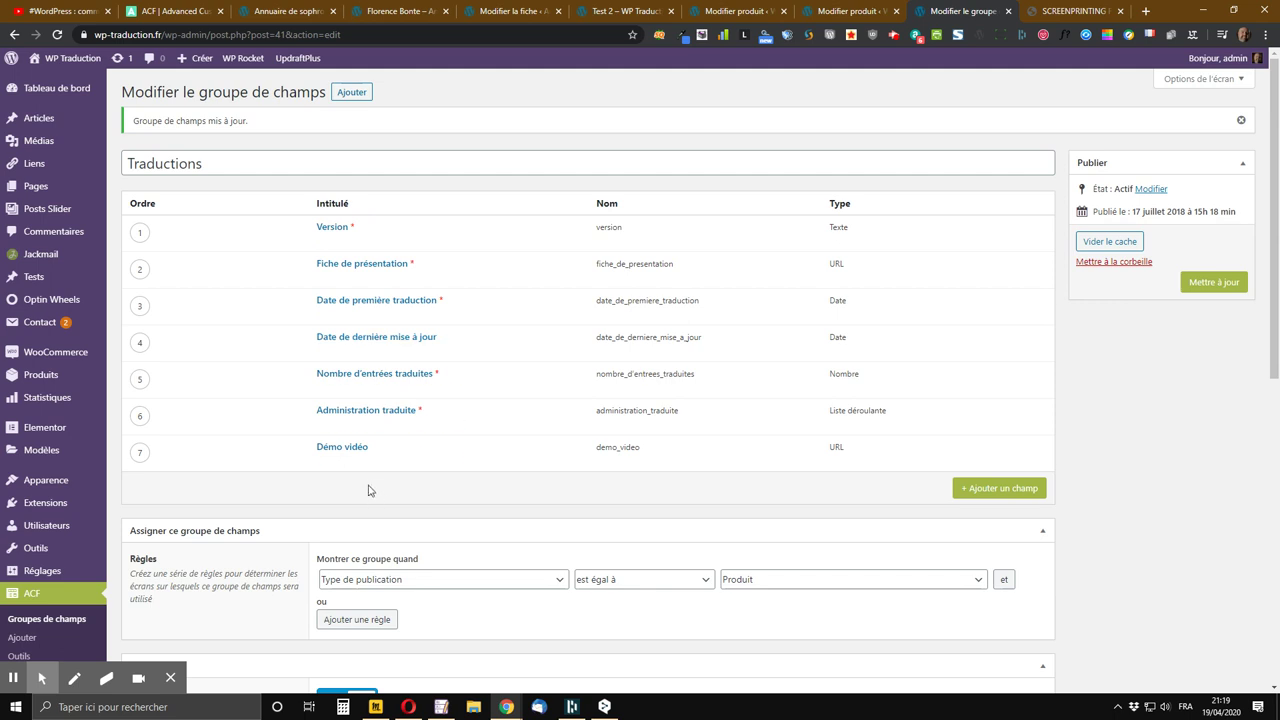
scroll(368, 486, down, 1)
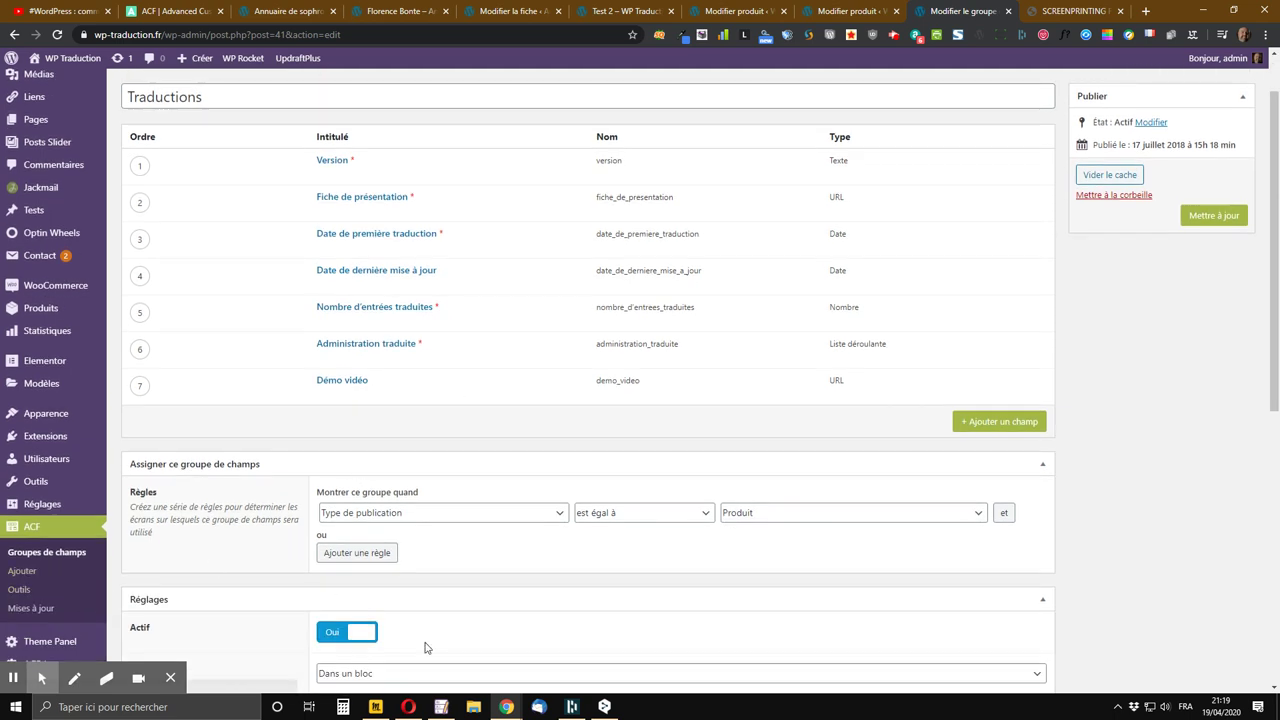
click(33, 558)
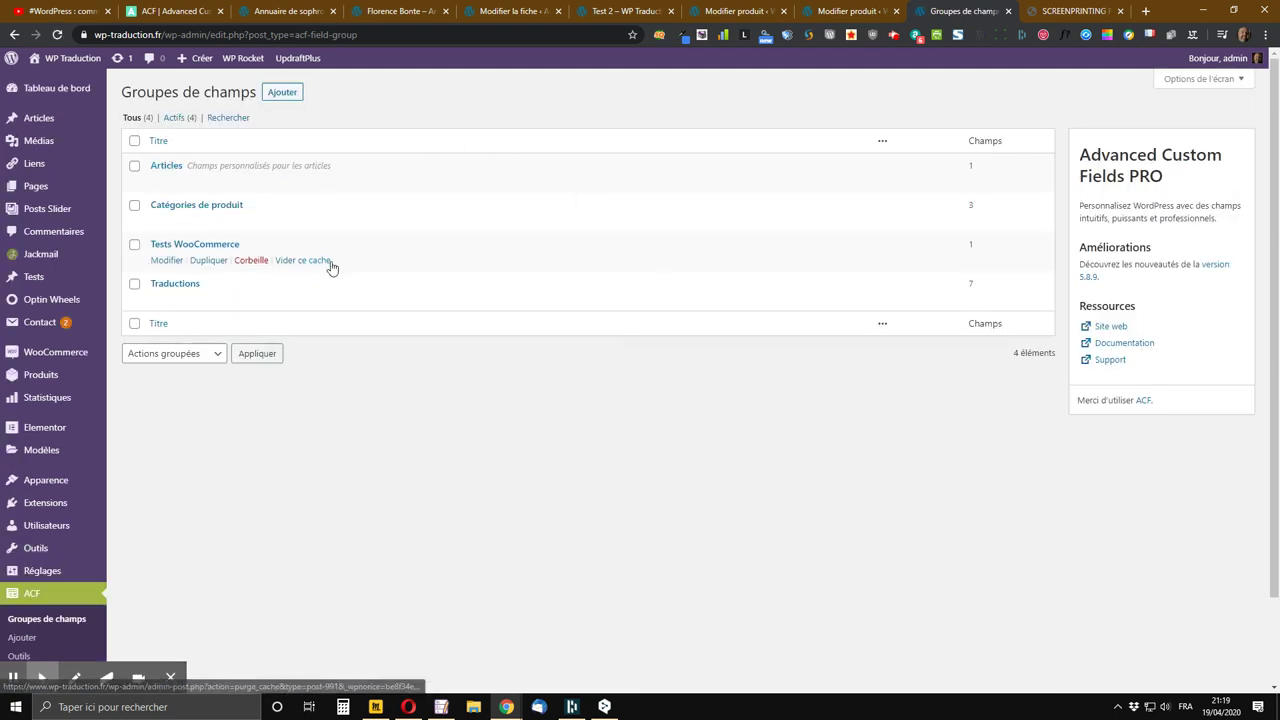
click(163, 303)
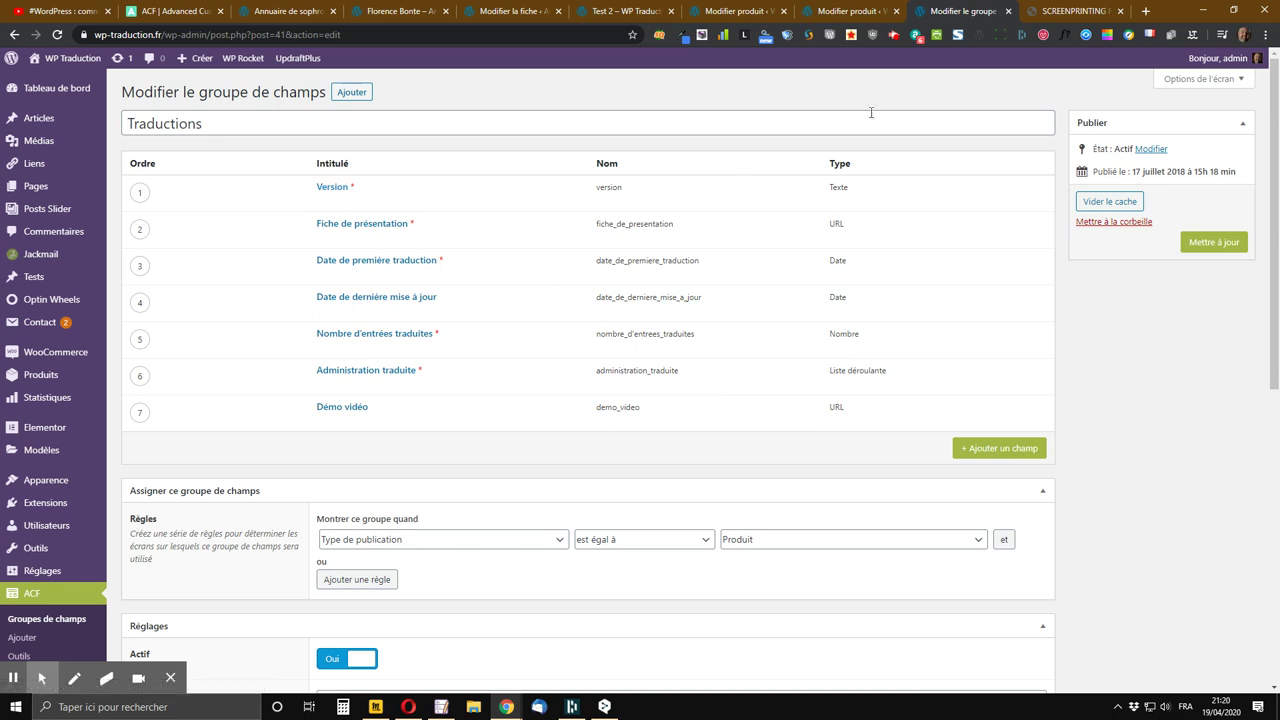
Place the Test 2 product page right after the field group page and compare its translation summary with the Traductions fields
click(624, 11)
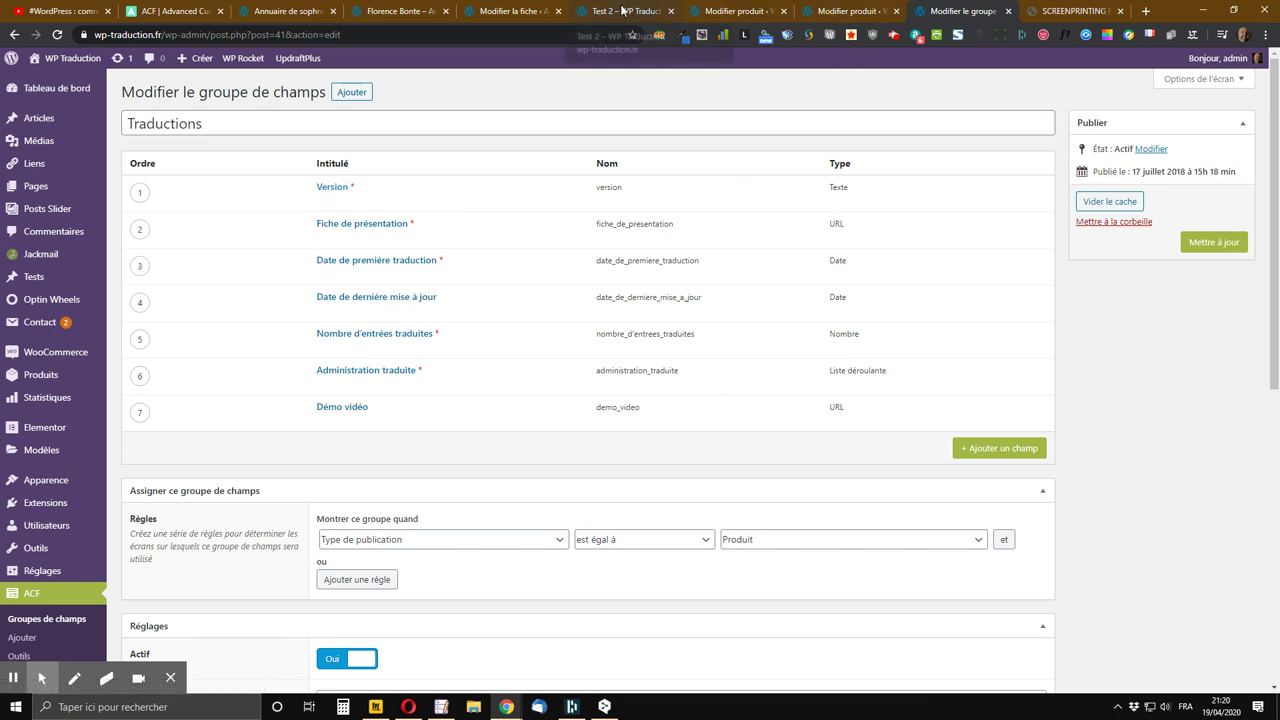
drag(652, 27, 955, 12)
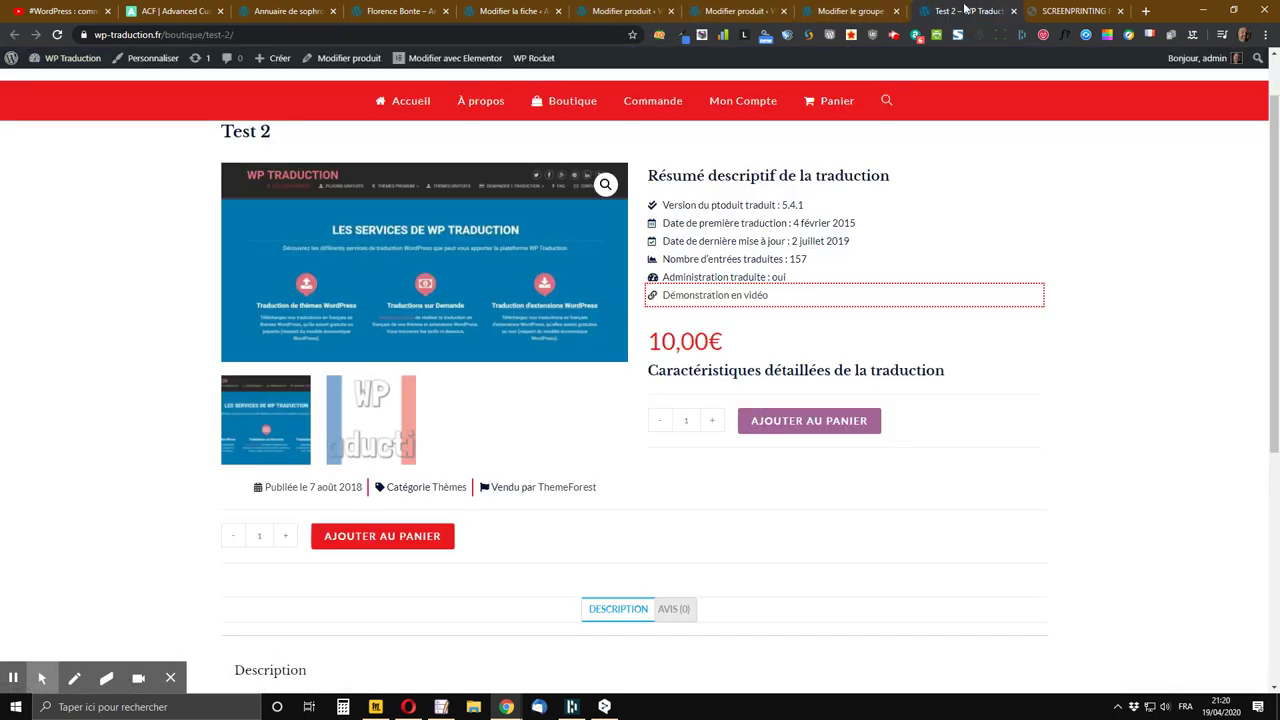
click(860, 11)
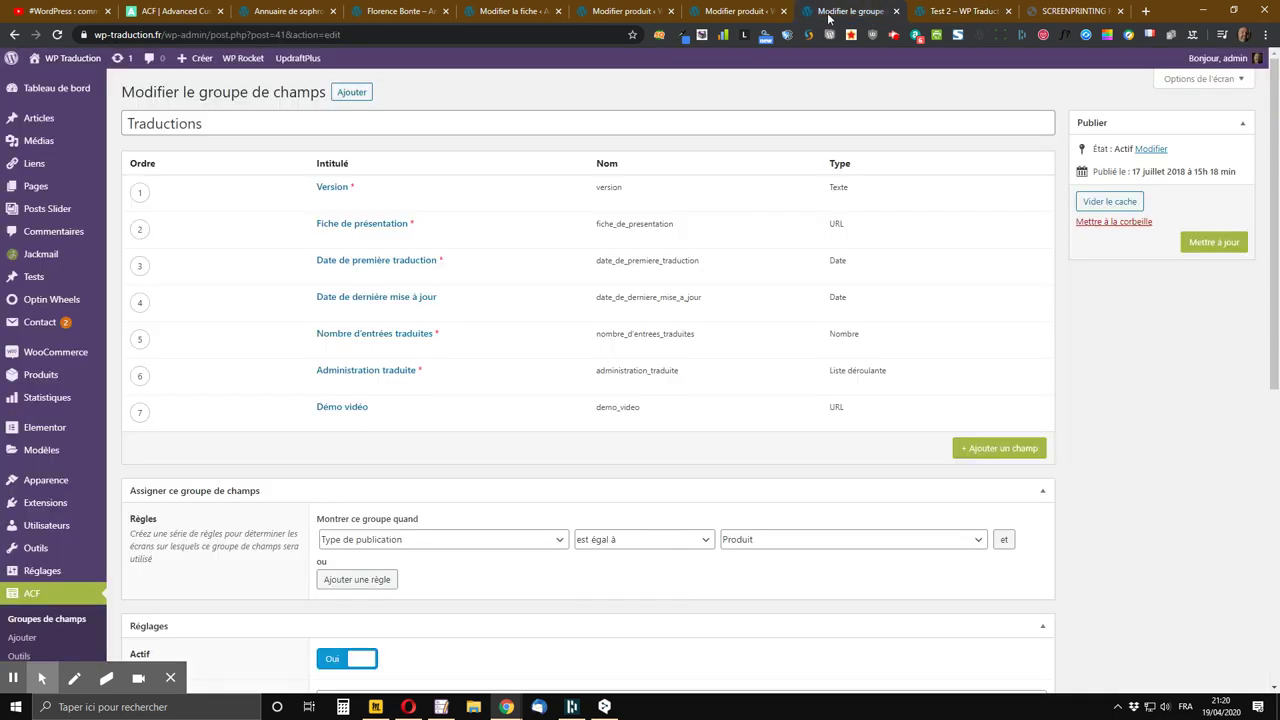
click(960, 11)
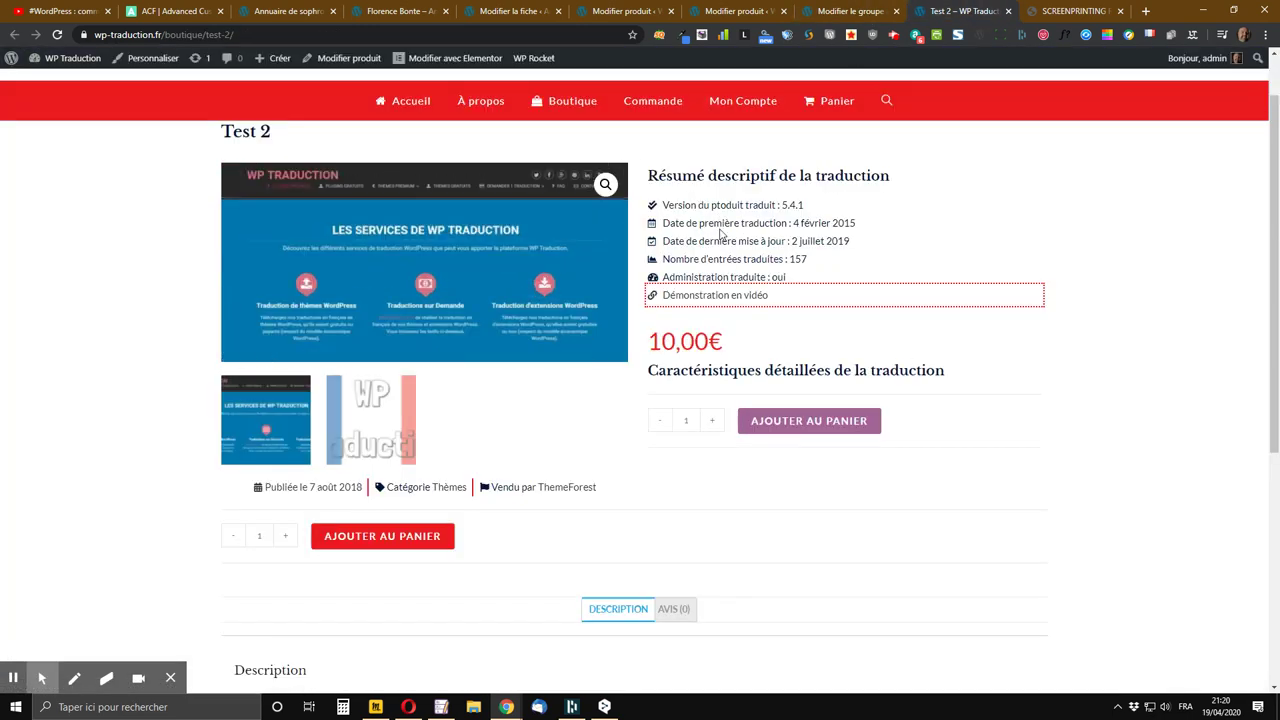
click(886, 14)
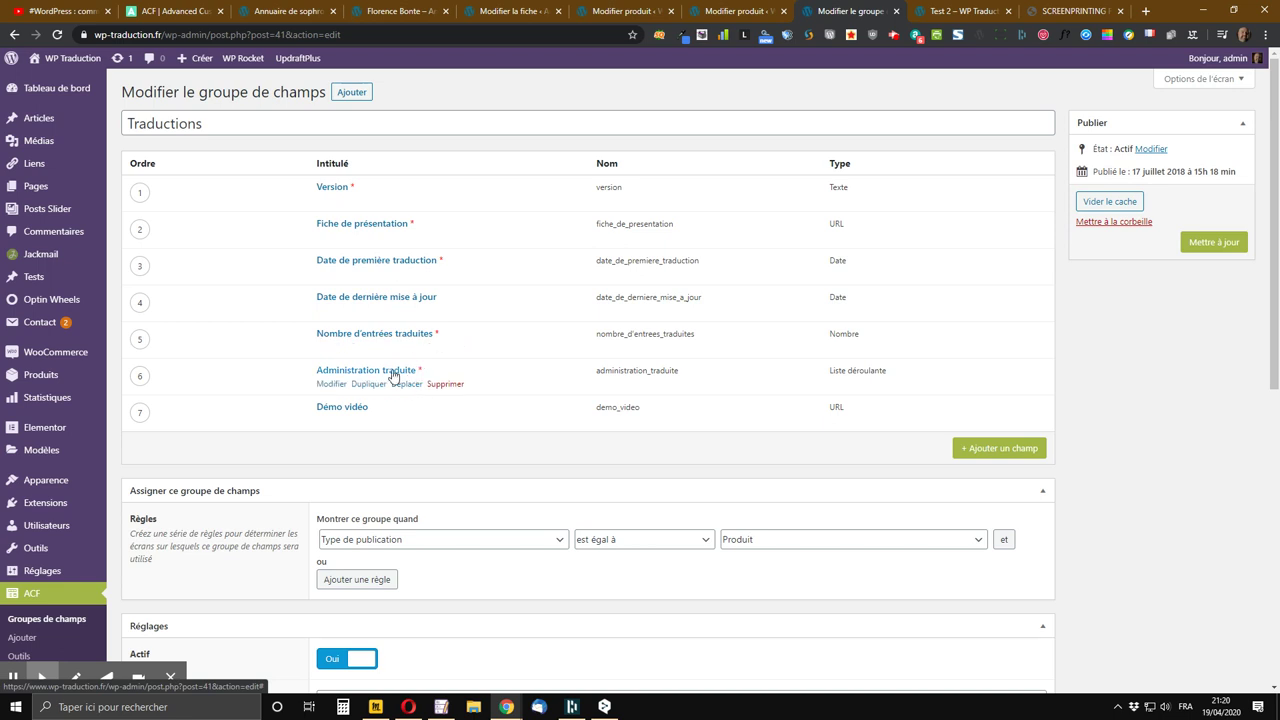
click(945, 10)
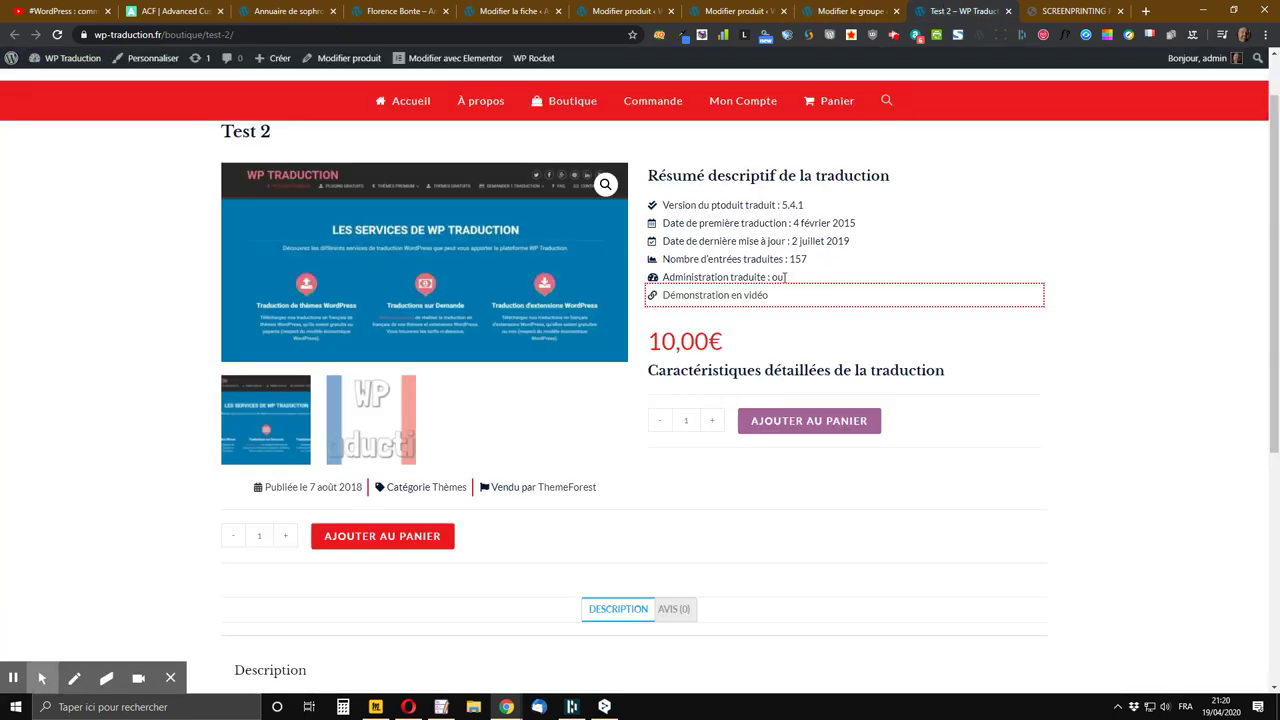
click(845, 11)
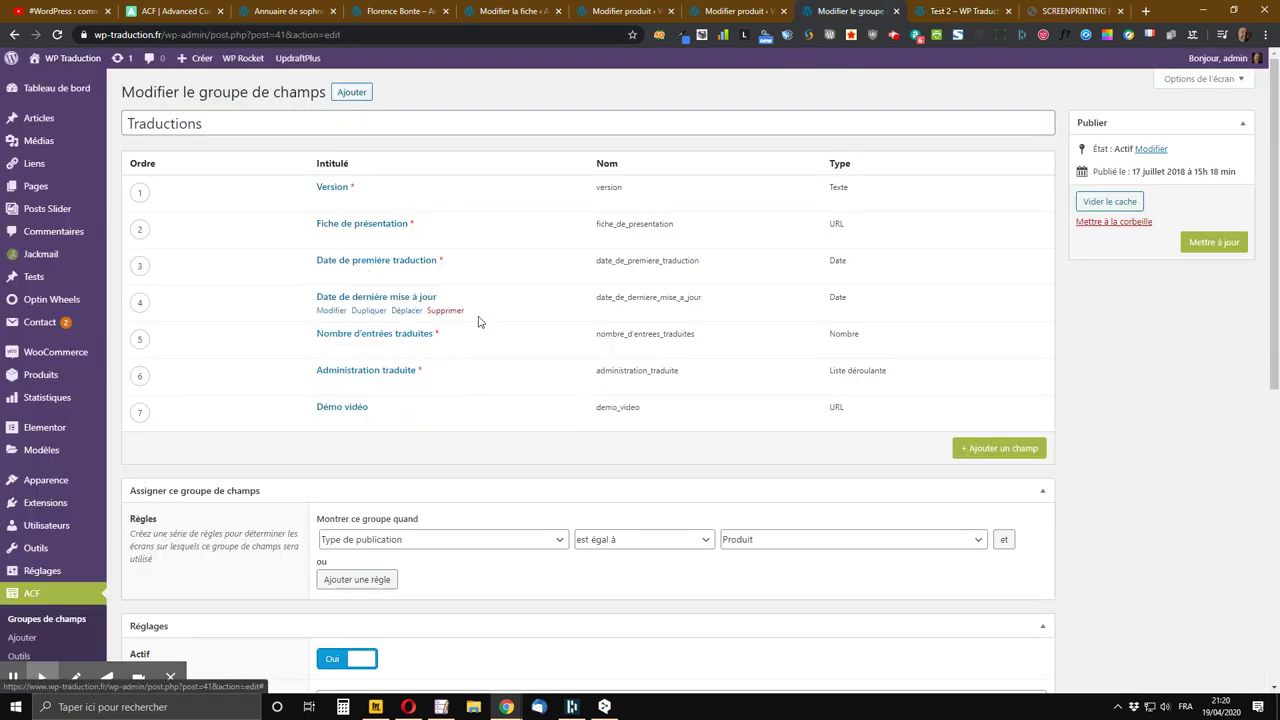
Examine the Traductions group's location rules and display settings below its list of fields
scroll(12, 558, down, 2)
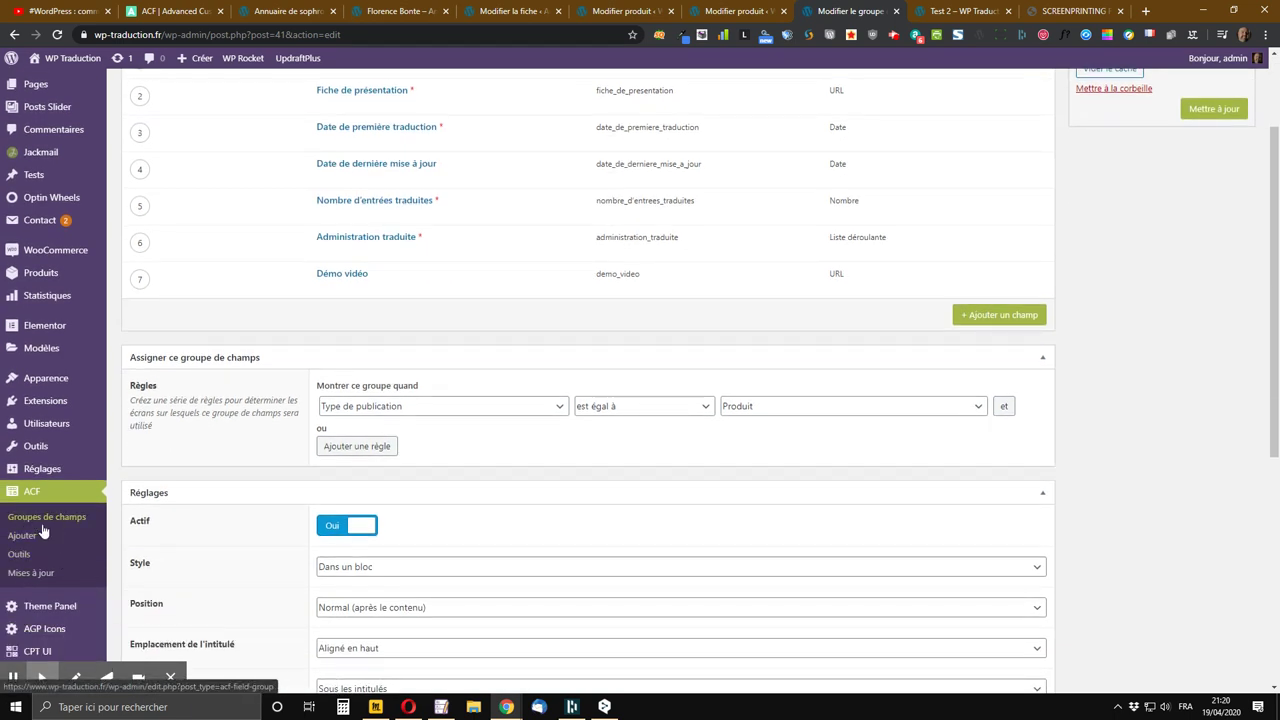
scroll(390, 290, down, 1)
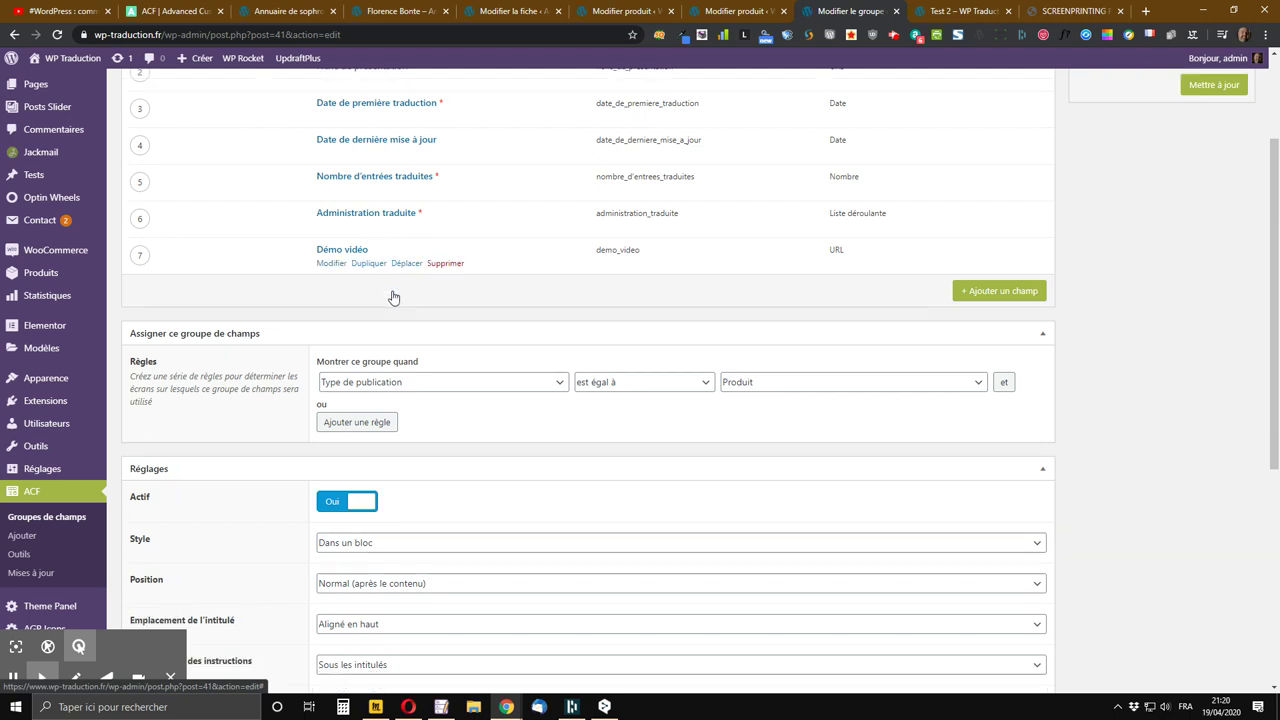
scroll(400, 306, up, 2)
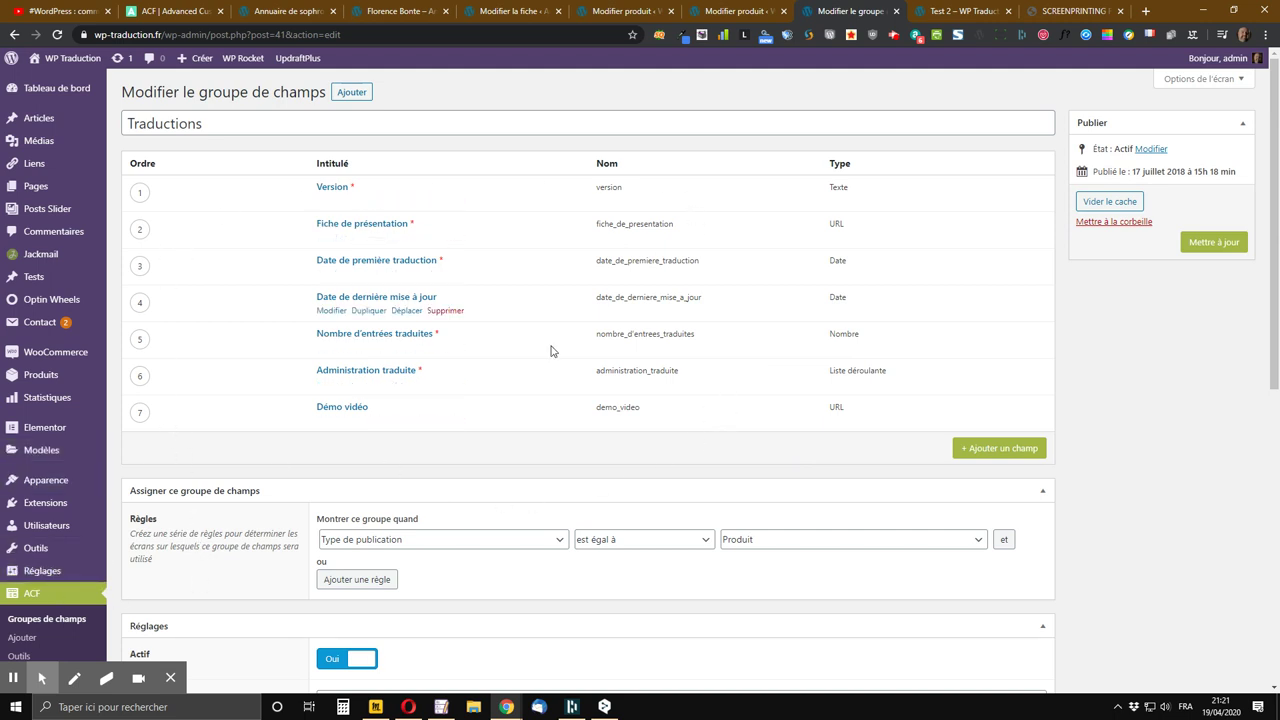
scroll(460, 439, down, 2)
scroll(460, 439, down, 1)
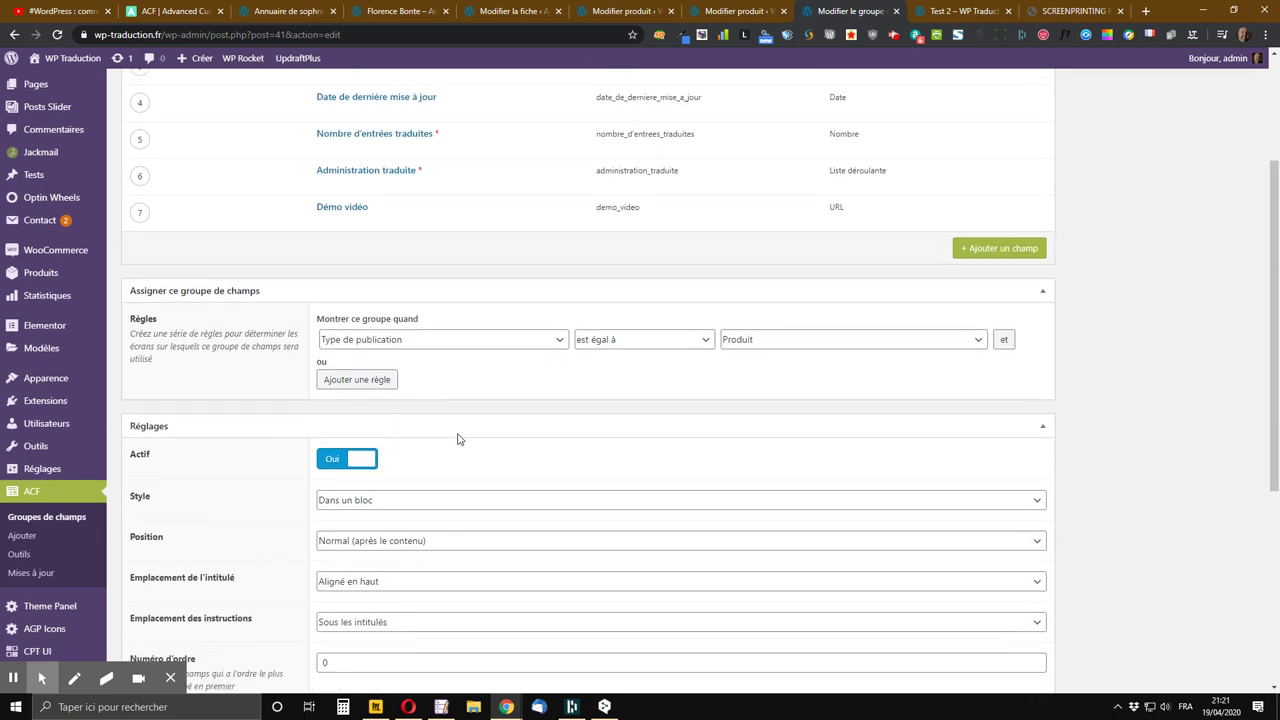
scroll(458, 436, up, 3)
Open the settings of the Démo vidéo field in the Traductions group
mouse_move(491, 417)
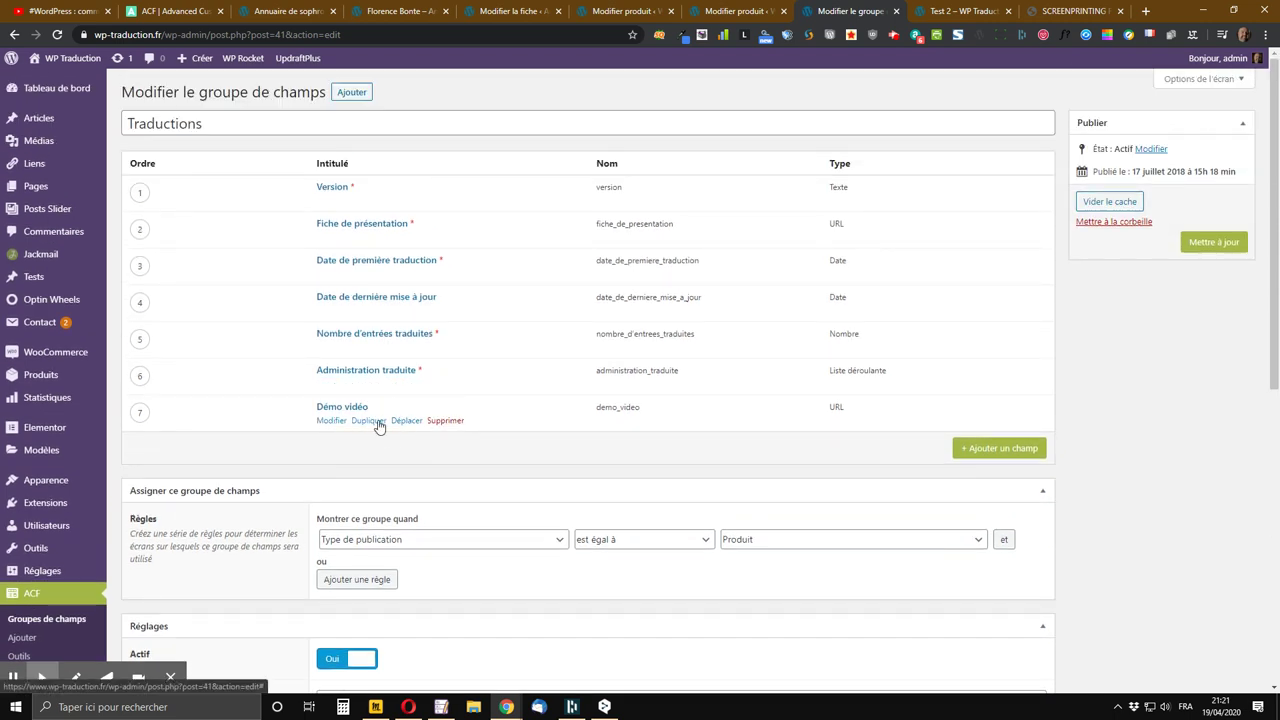
click(323, 421)
scroll(321, 410, down, 3)
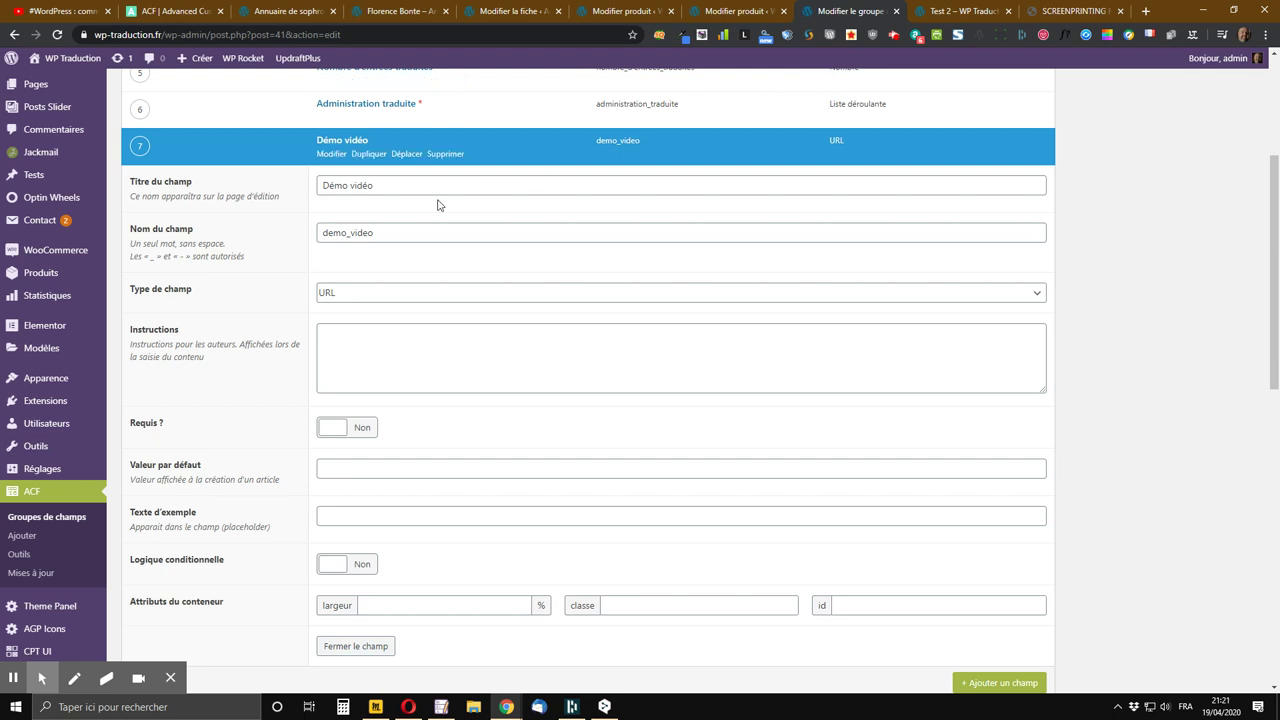
Look through the available field types for Démo vidéo, from basic and content to relational and layout types, keeping URL
click(397, 300)
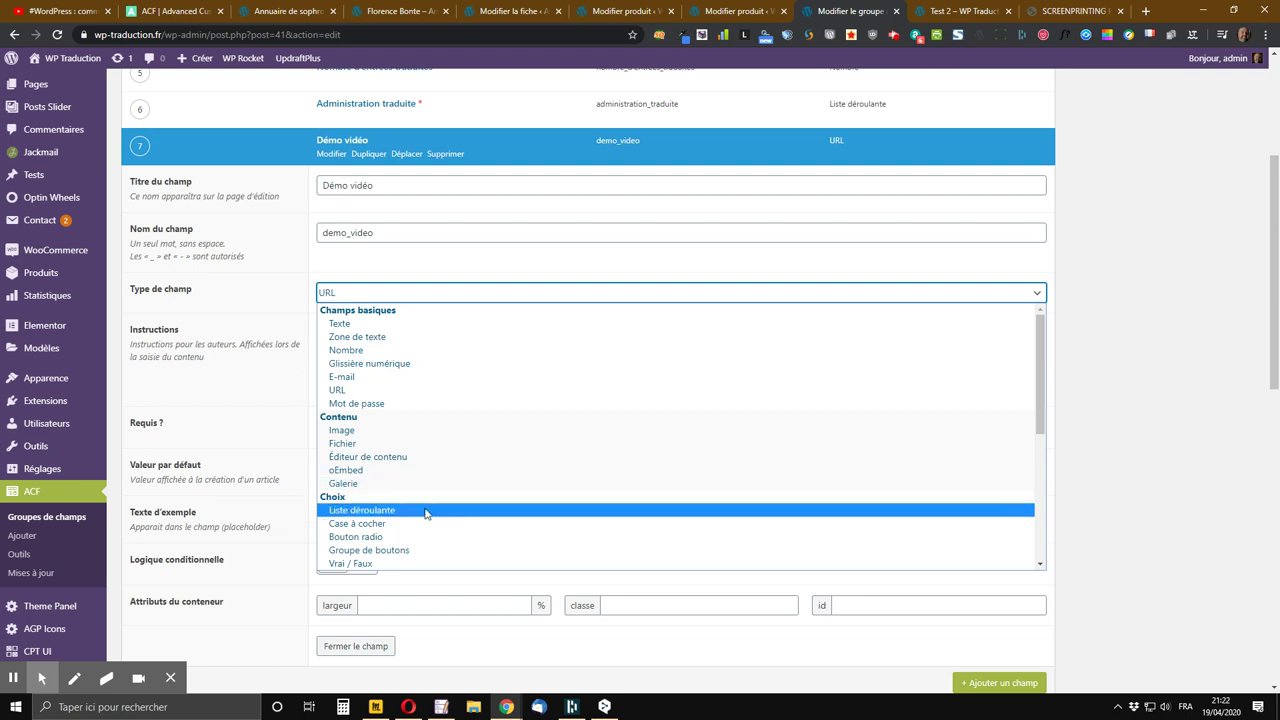
scroll(429, 512, down, 3)
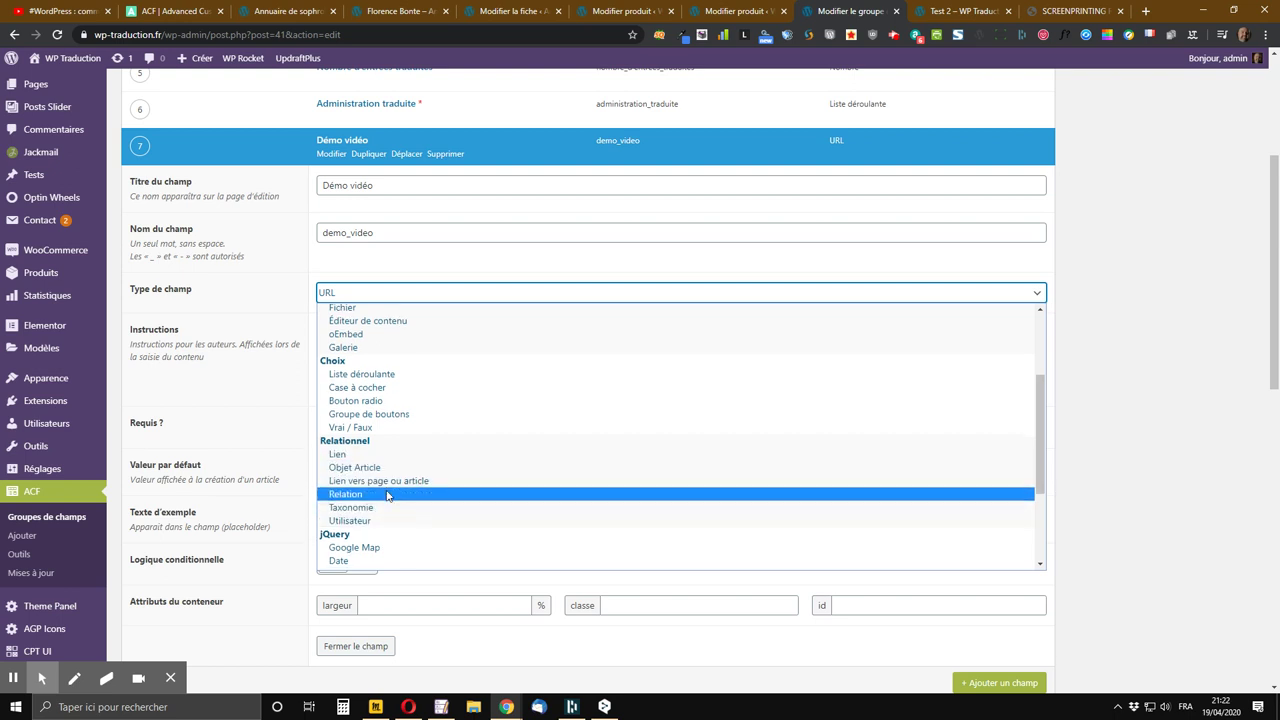
scroll(395, 485, down, 3)
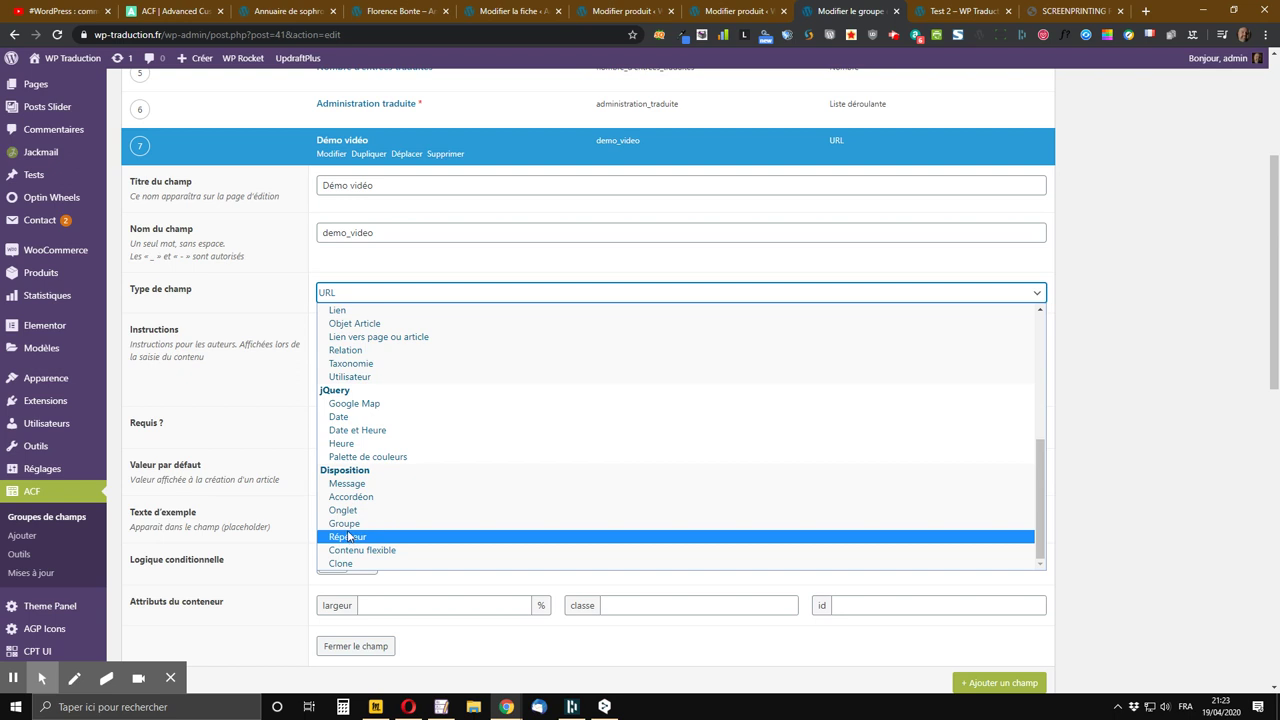
key(Up)
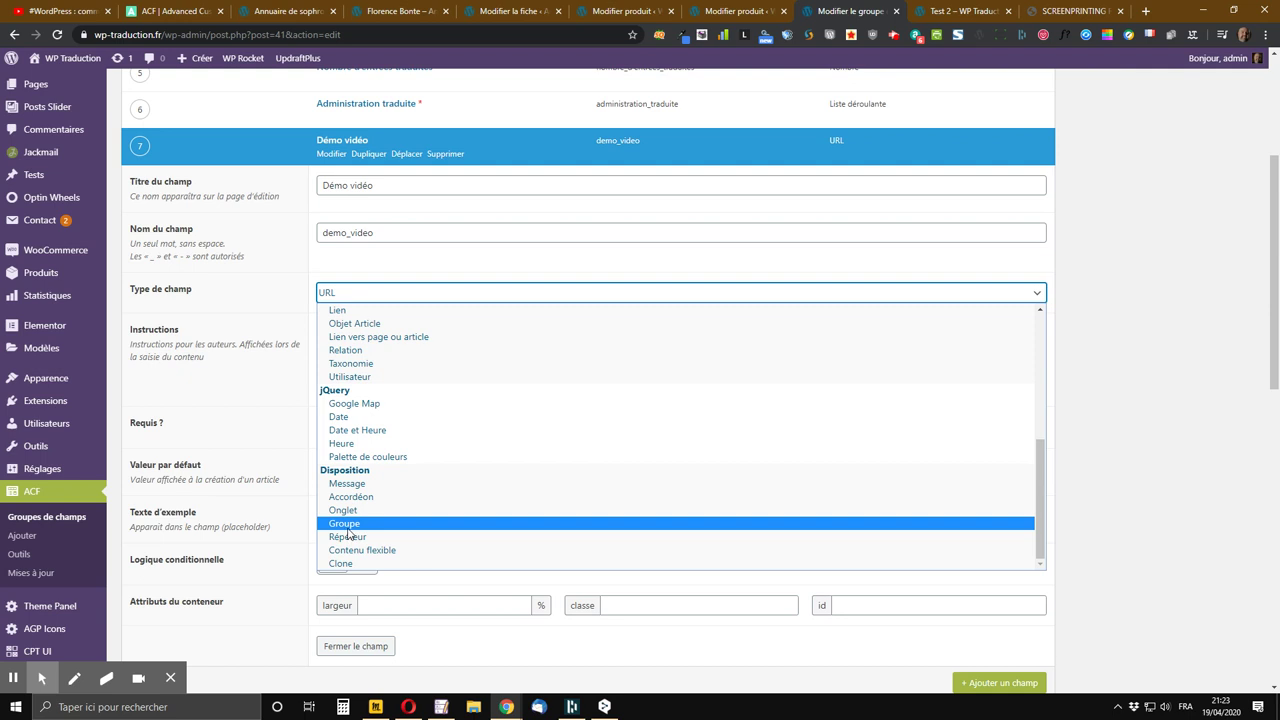
click(1238, 350)
click(1200, 320)
scroll(1200, 324, up, 3)
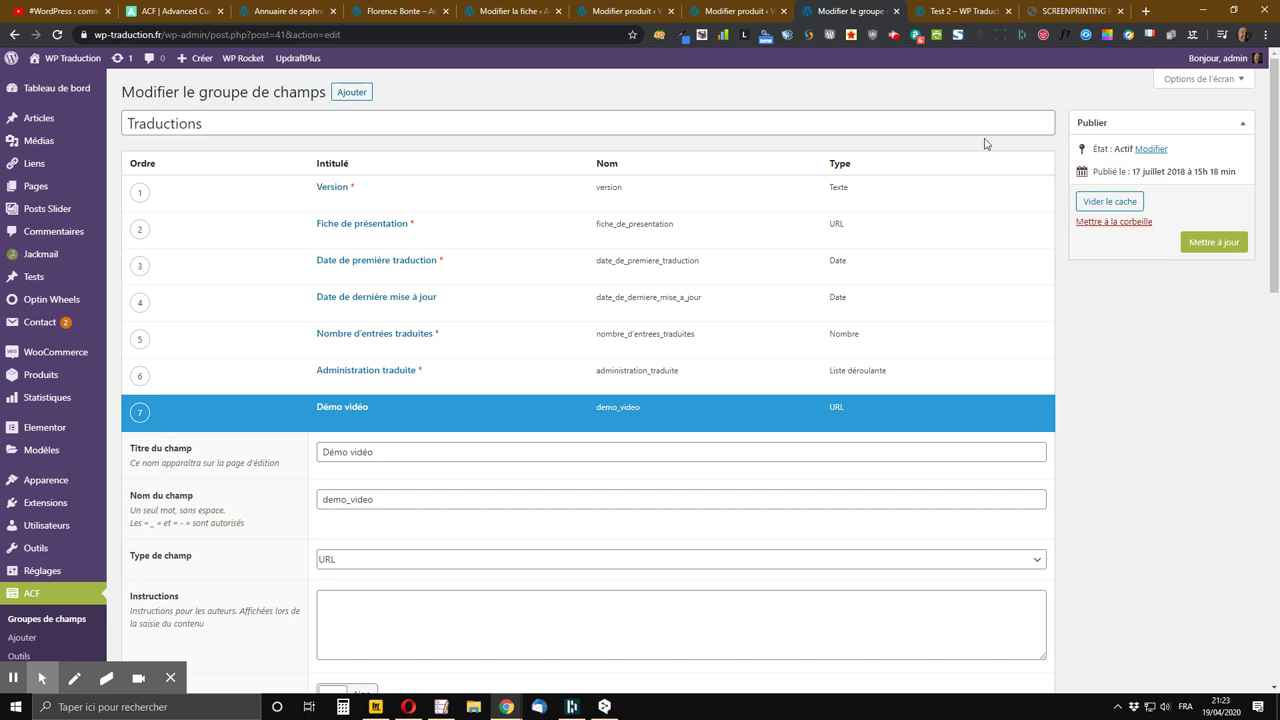
Revisit the Nord practitioner's listing down to its map, the sophrology directory and the Test 1 product editor
click(397, 16)
scroll(410, 140, down, 5)
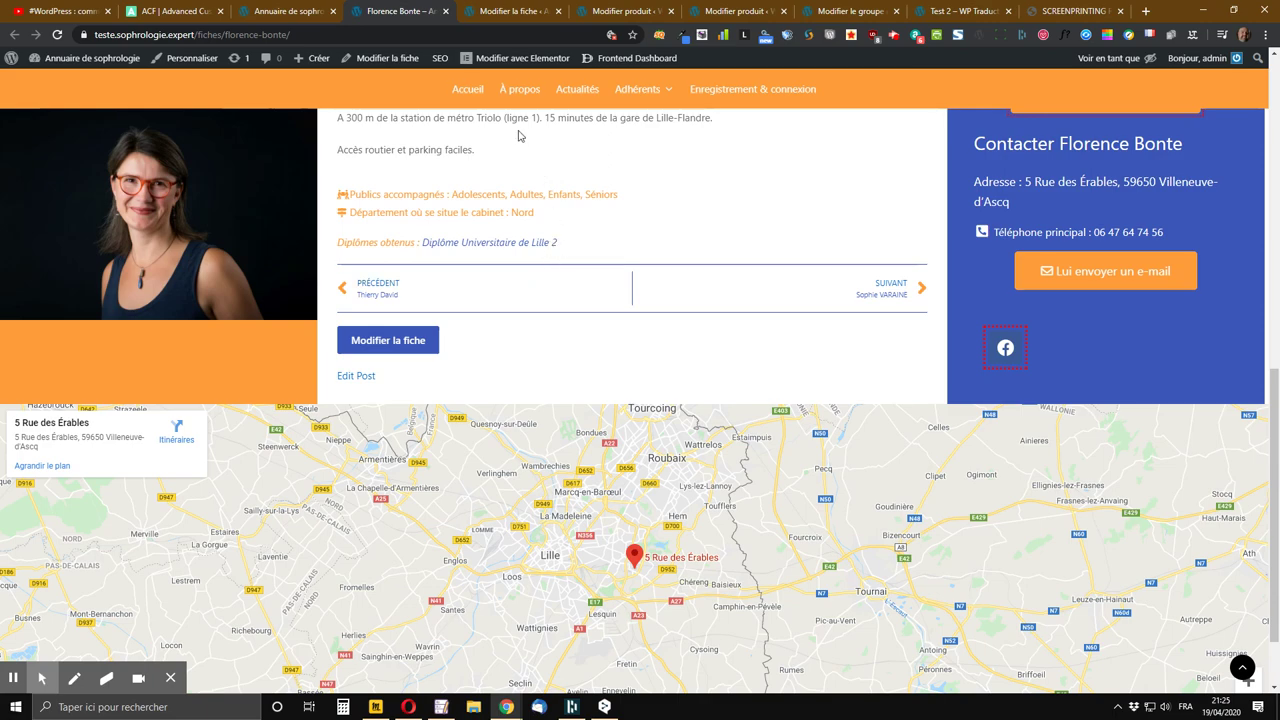
click(285, 9)
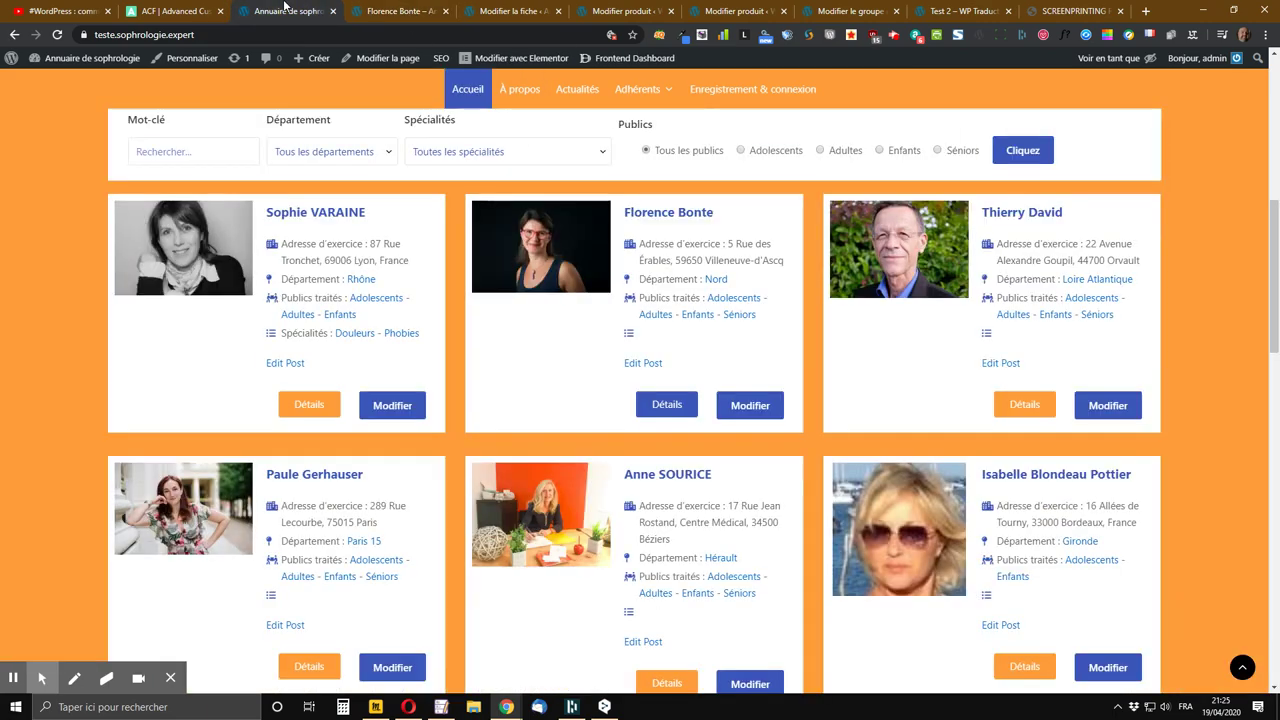
click(518, 11)
click(608, 12)
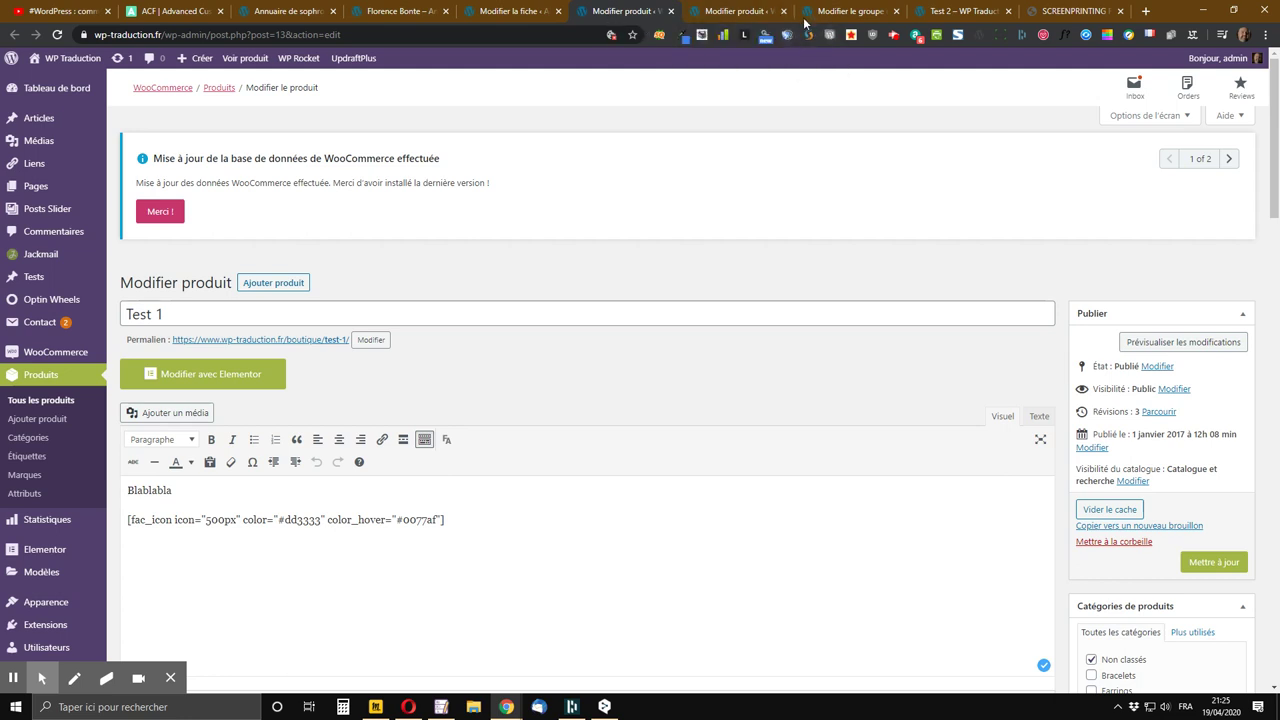
Return to the Traductions field group and enable conditional logic for the Démo vidéo field
click(834, 8)
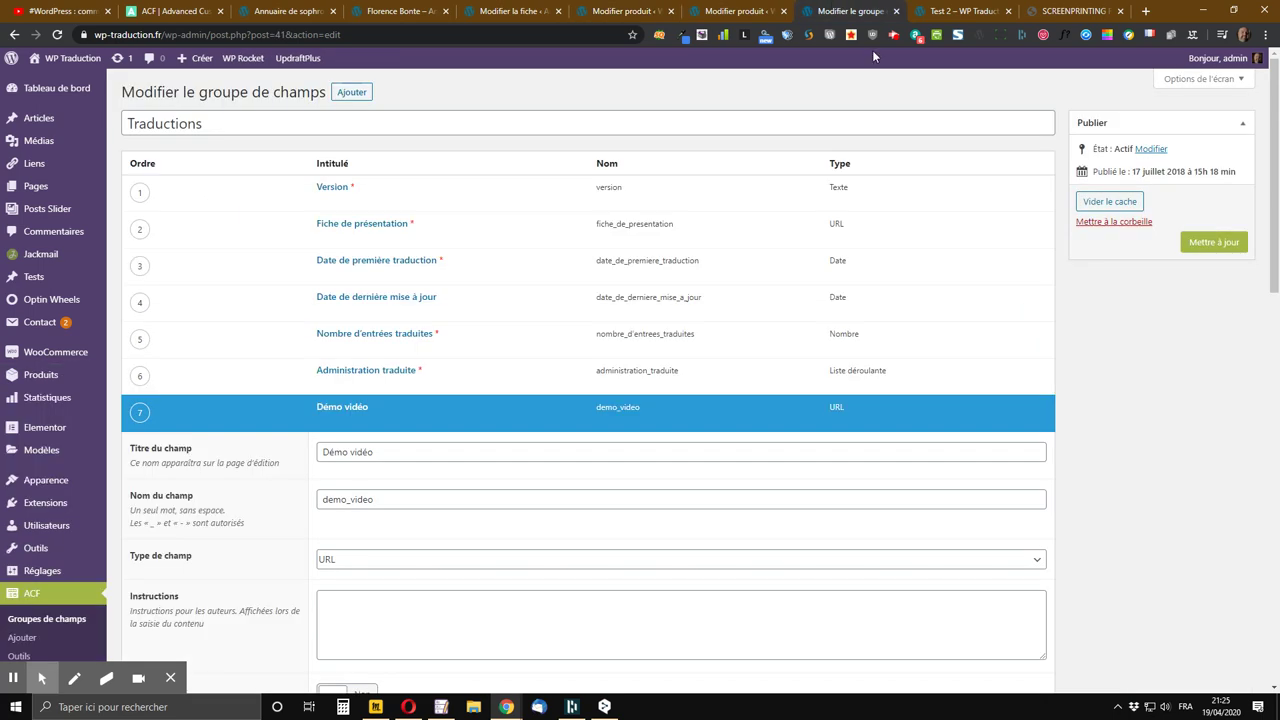
scroll(1017, 171, down, 1)
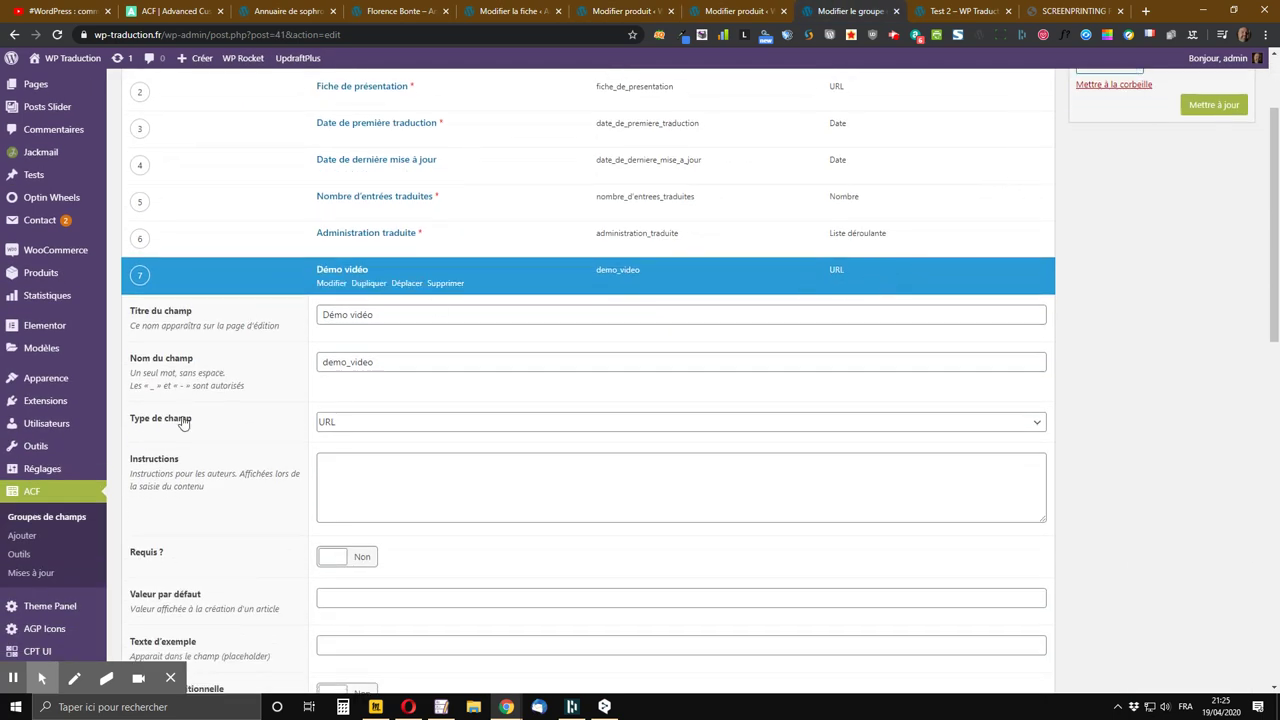
scroll(183, 423, down, 2)
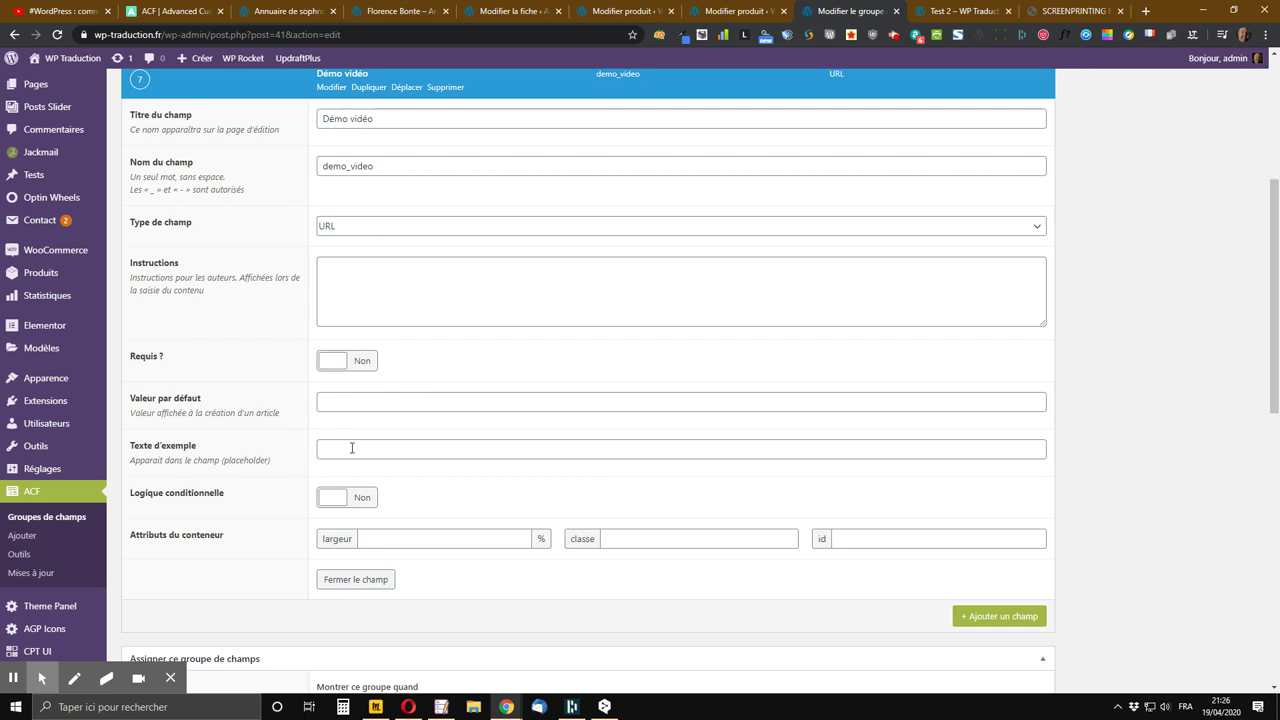
scroll(423, 451, down, 1)
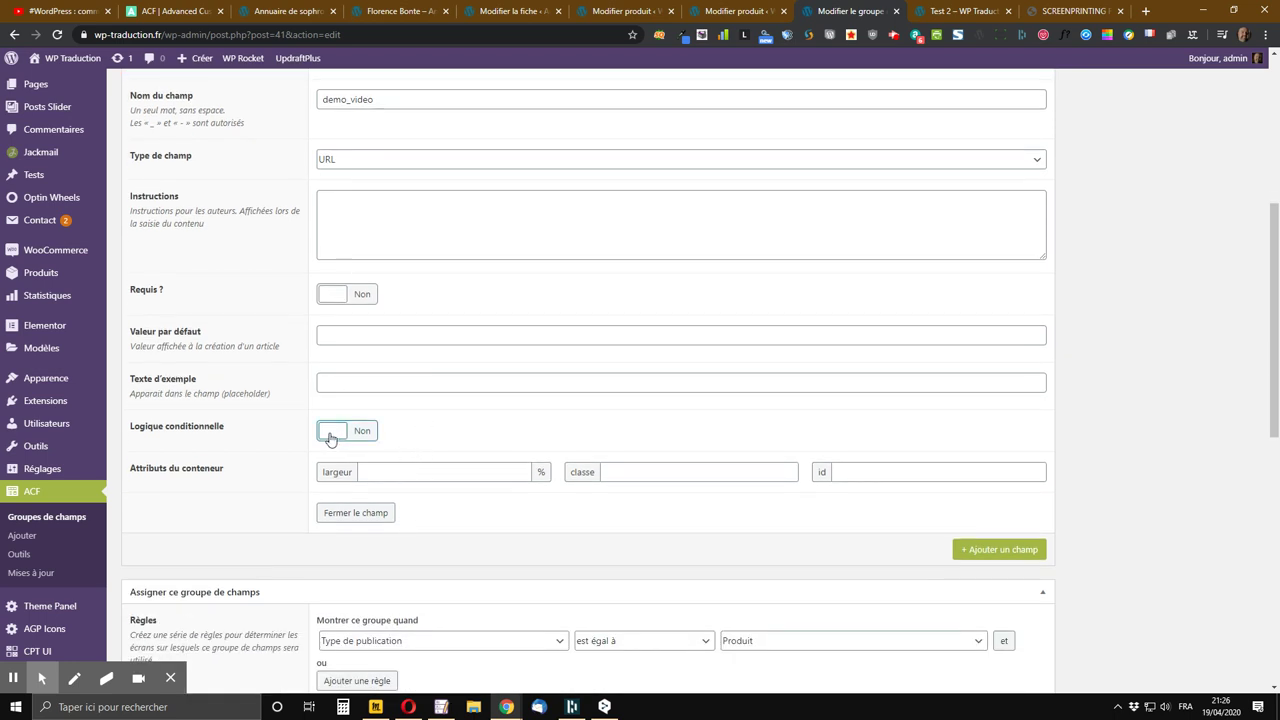
click(331, 433)
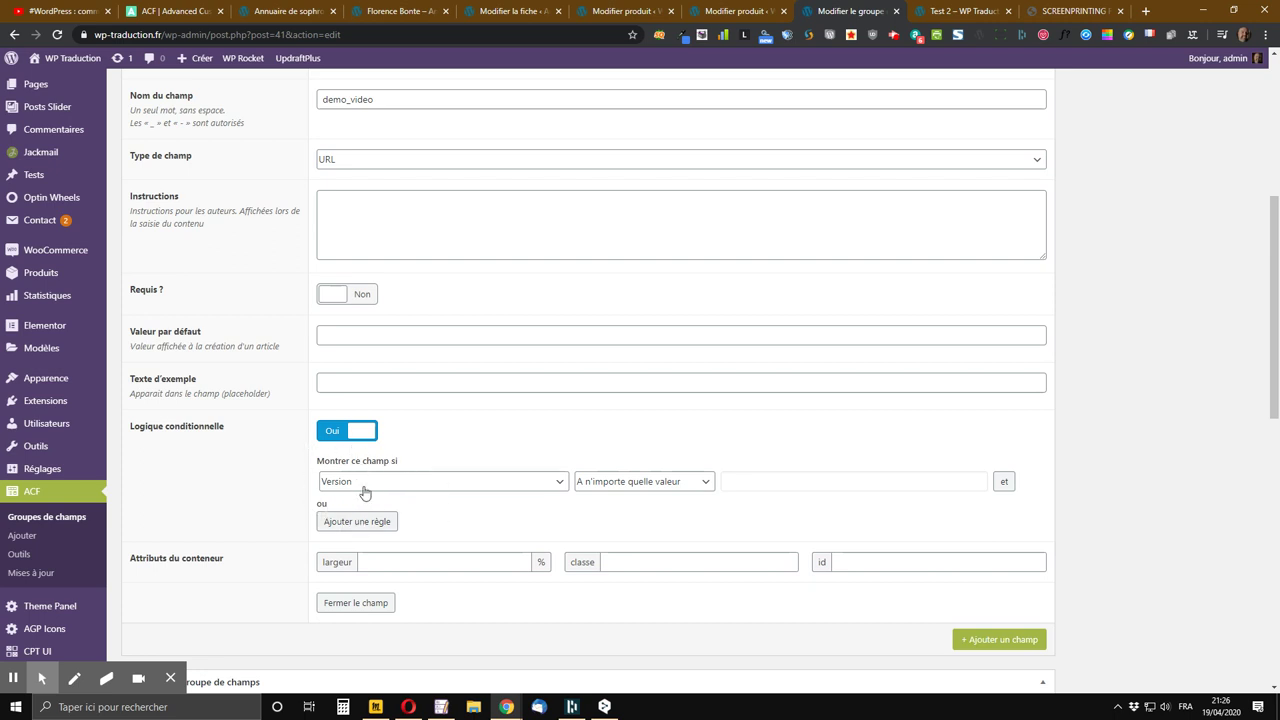
Look through the fields available for Démo vidéo's display condition, keeping Version, and review the Traductions group's assignment rule
click(491, 491)
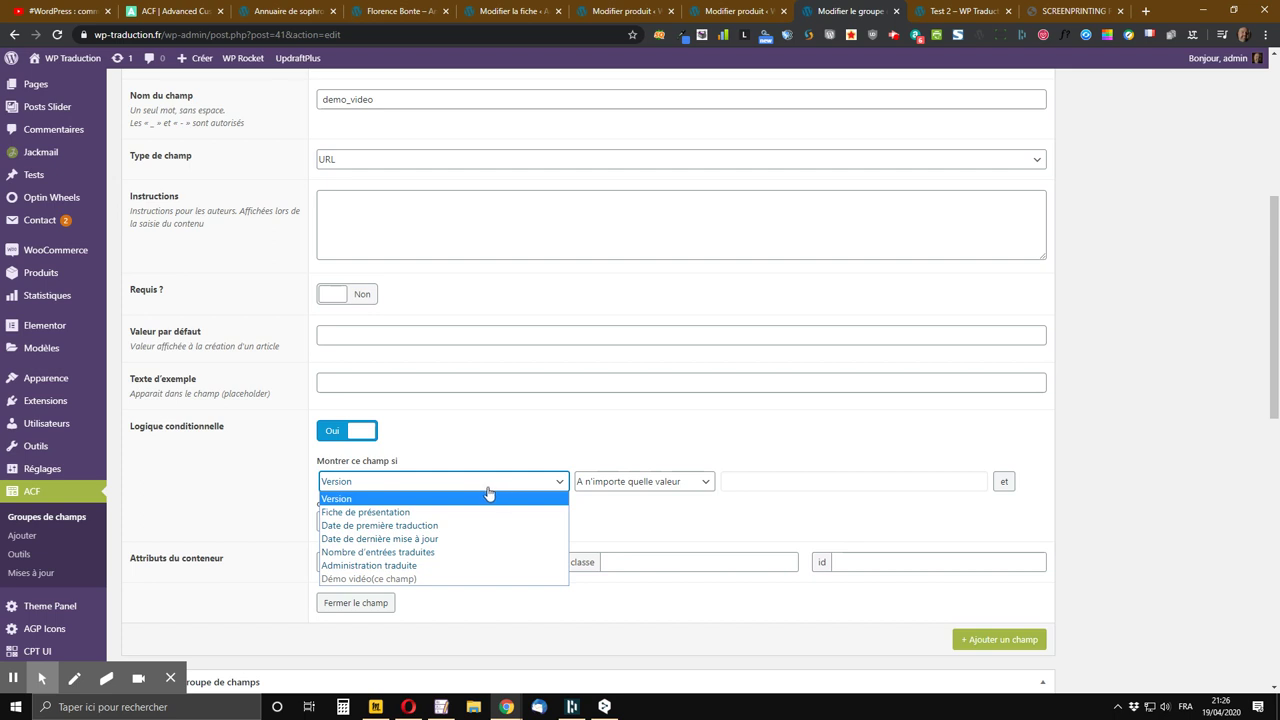
click(488, 492)
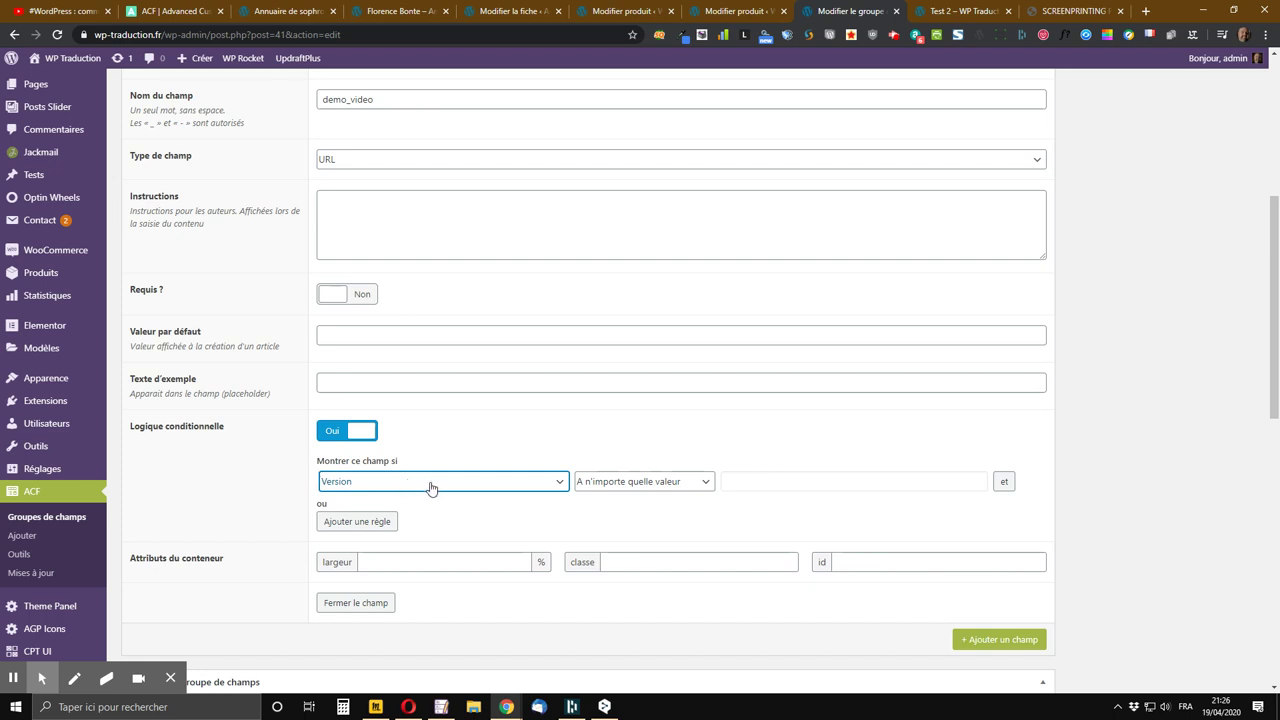
click(440, 488)
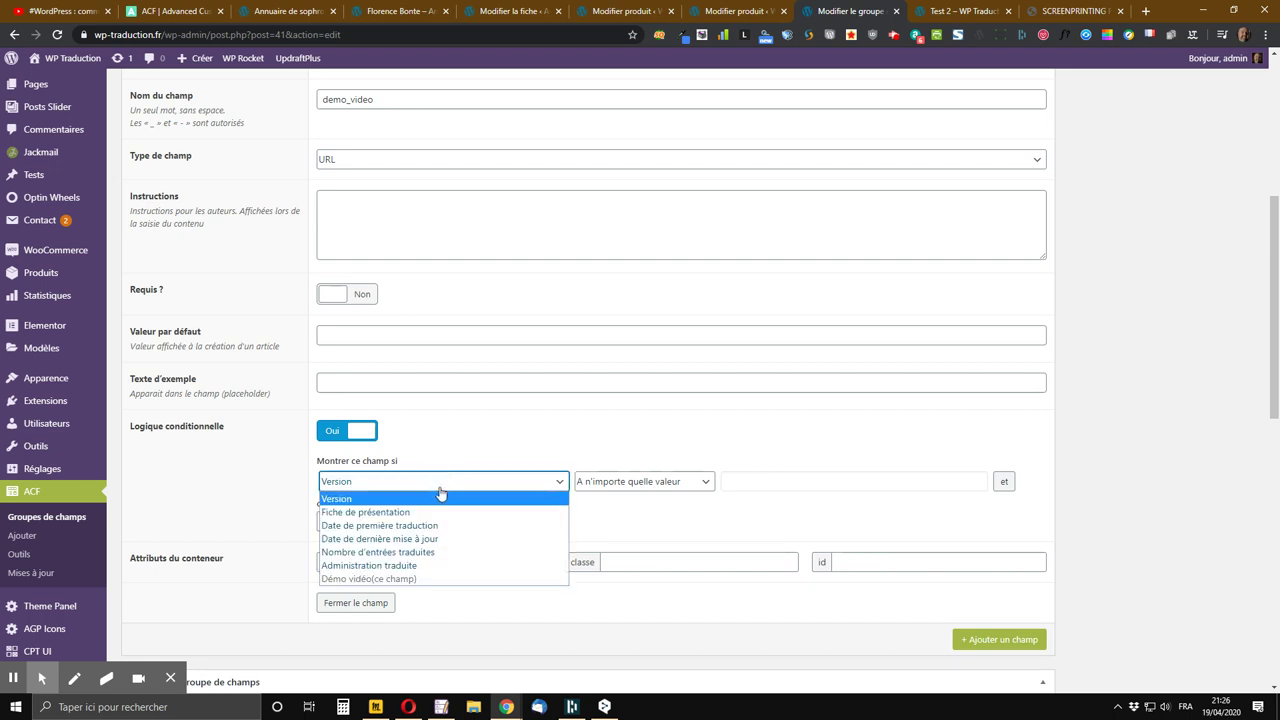
click(439, 487)
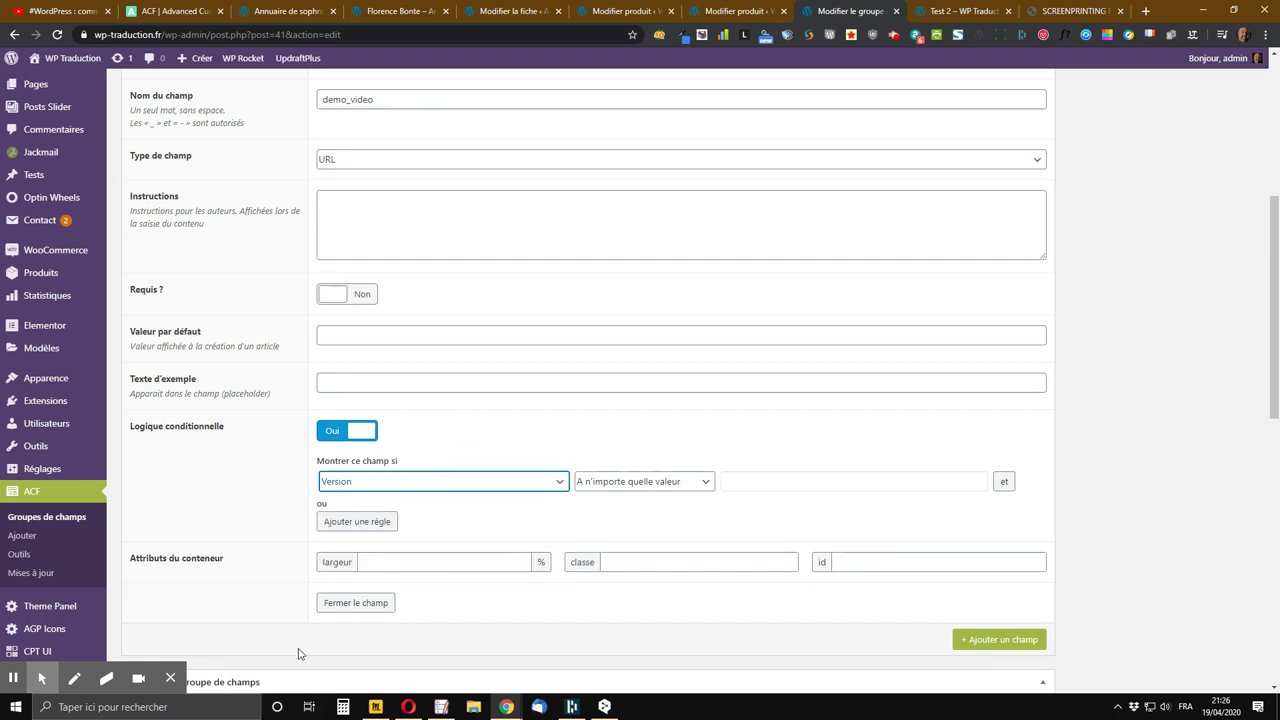
scroll(420, 577, down, 2)
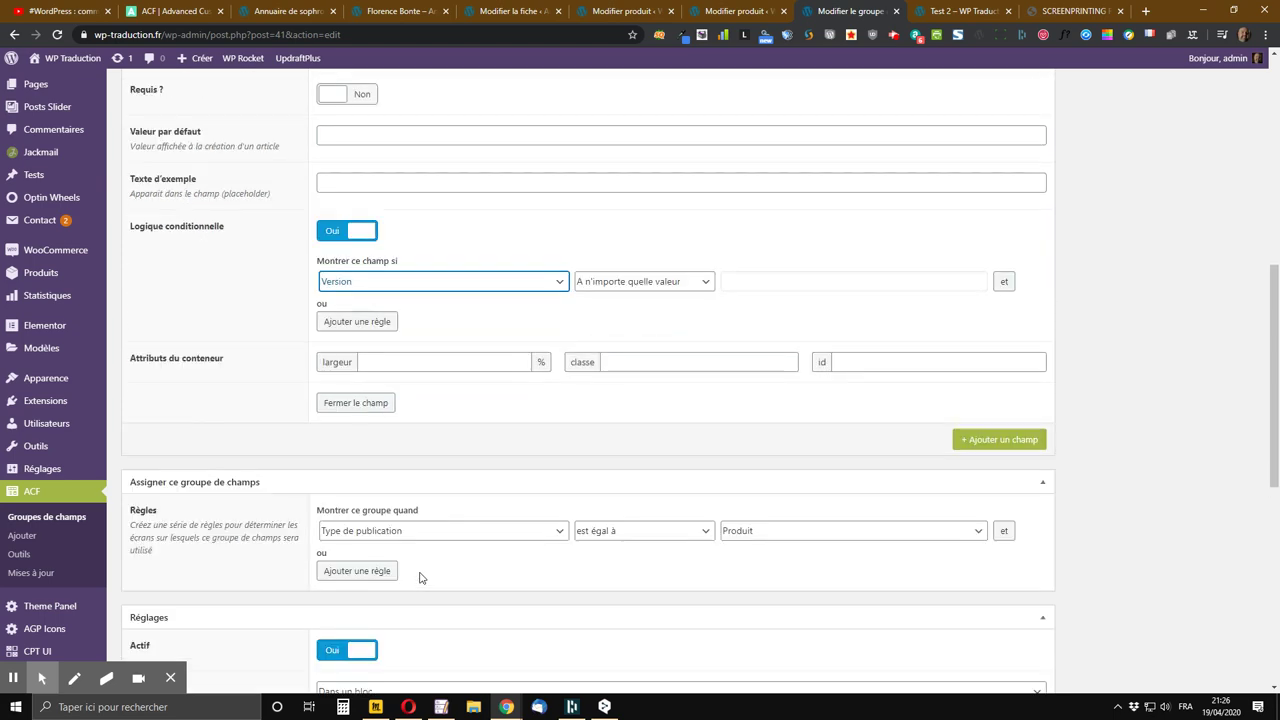
scroll(402, 596, up, 6)
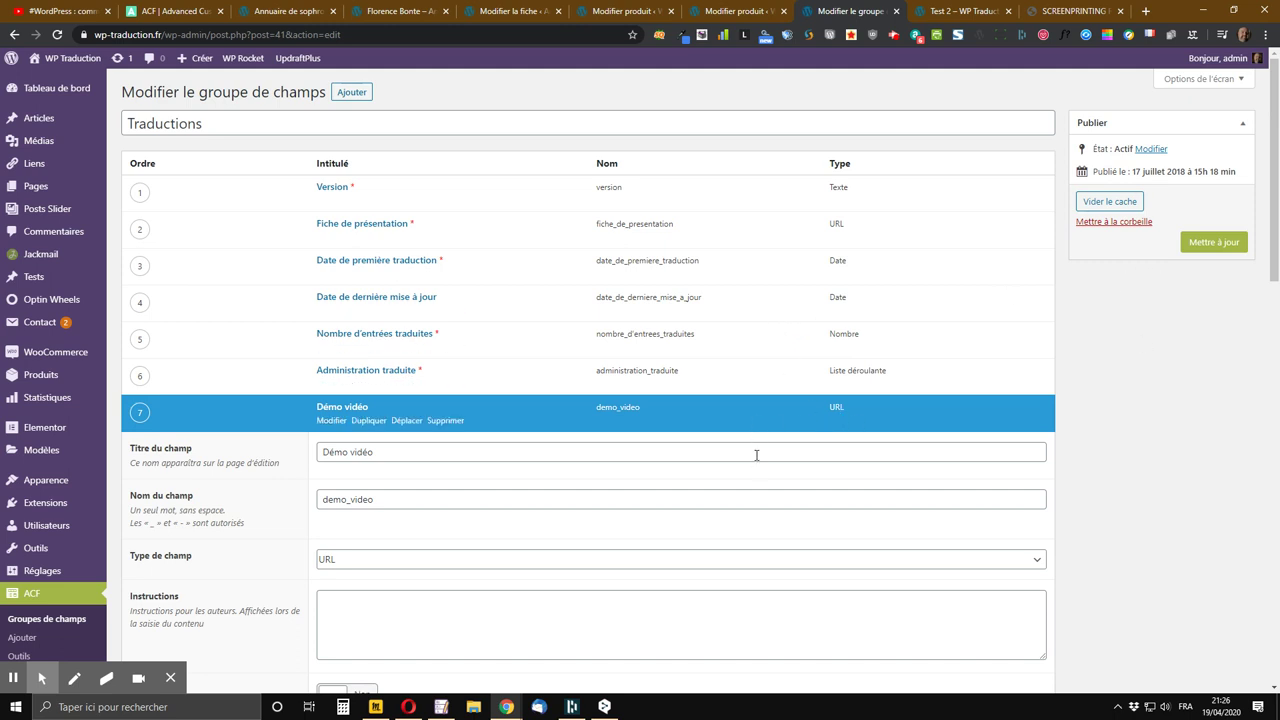
Return to the Test 1 product editor and examine its content, Traductions fields, product data and the side boxes down to the product gallery
click(620, 12)
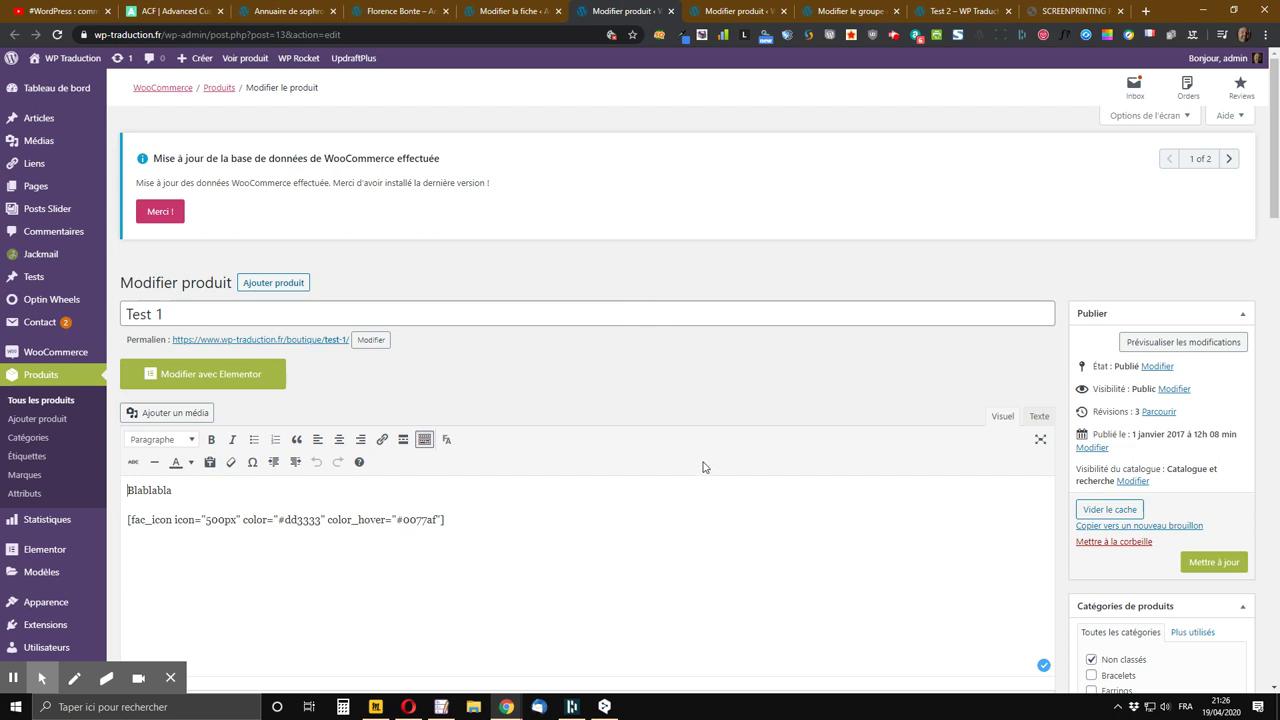
scroll(705, 378, down, 3)
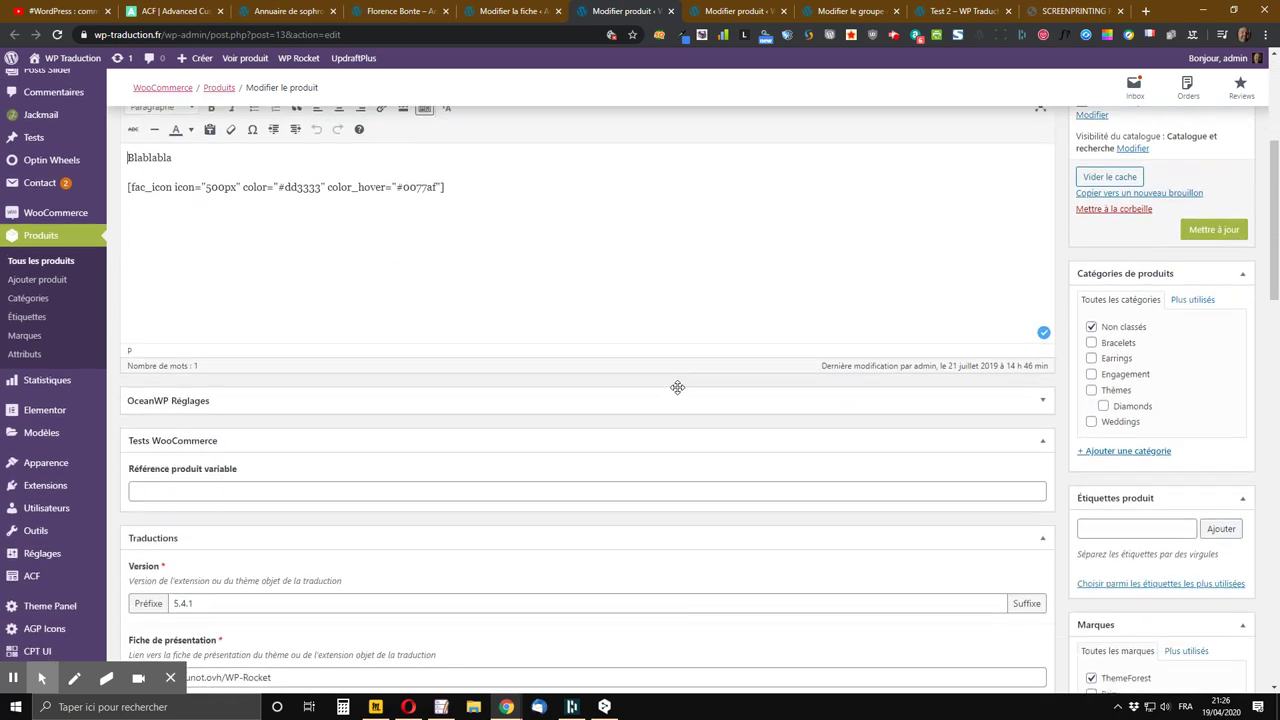
scroll(677, 387, up, 3)
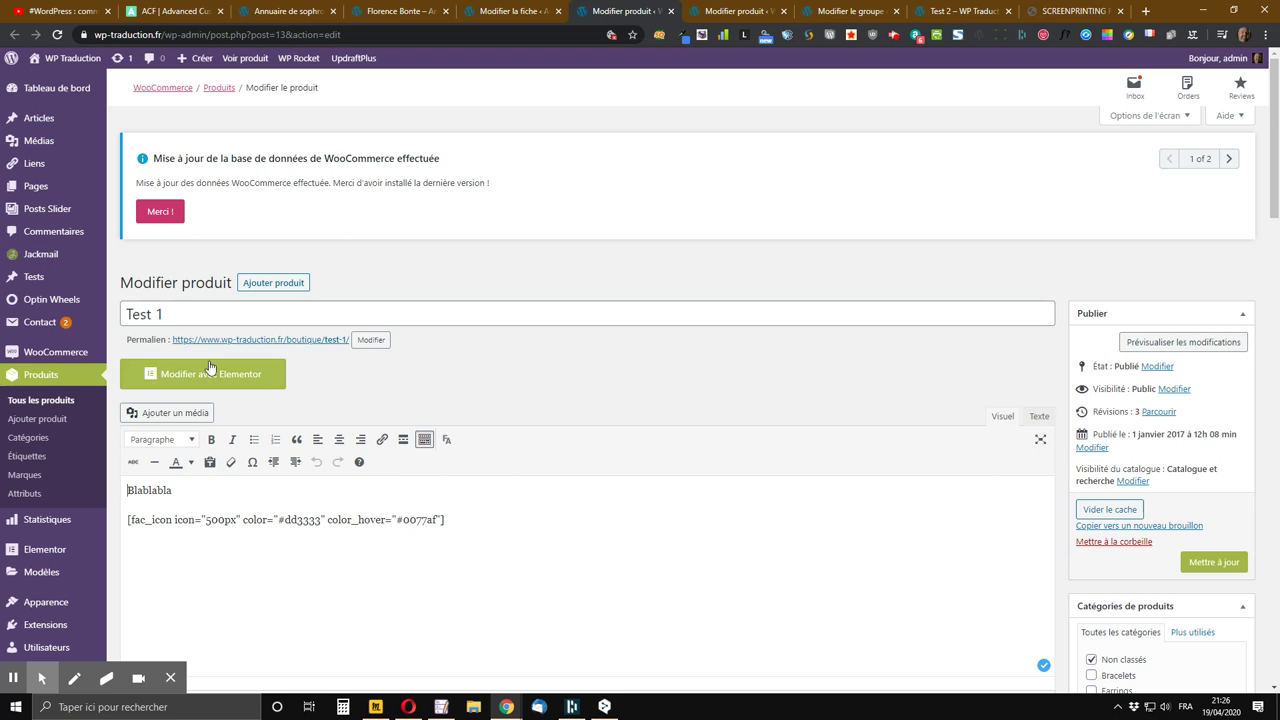
scroll(309, 249, down, 1)
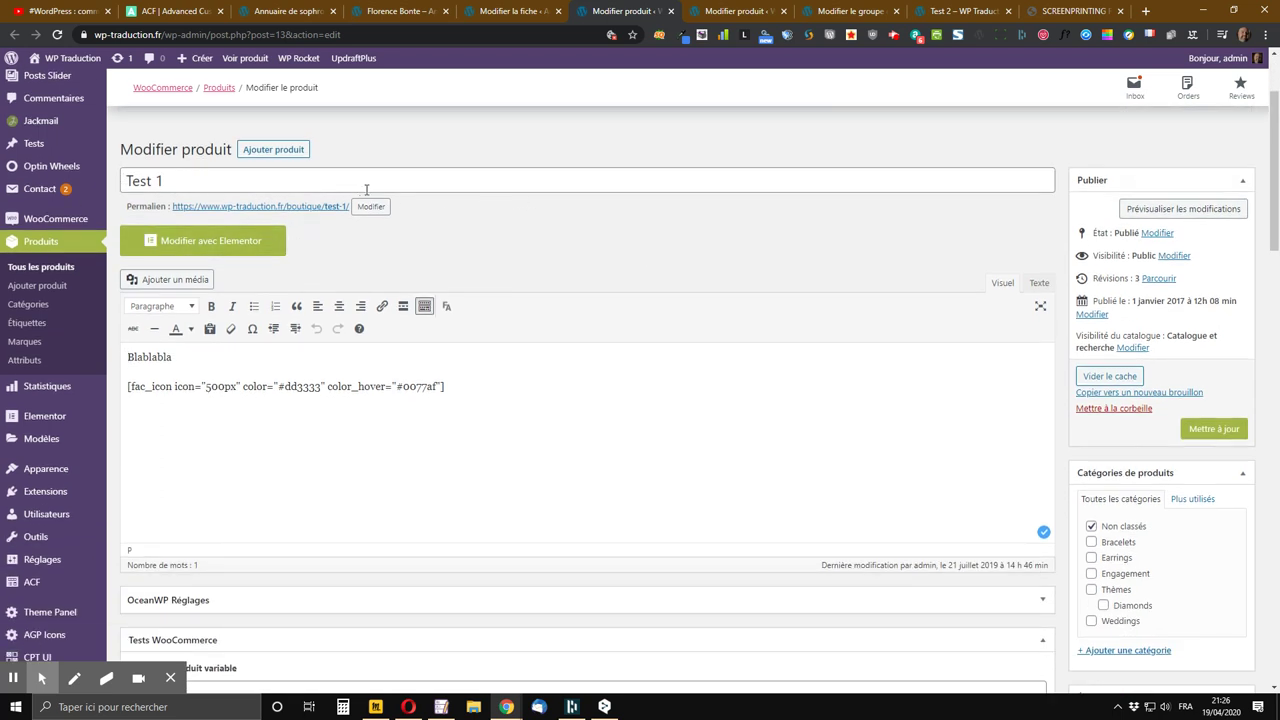
scroll(539, 420, down, 3)
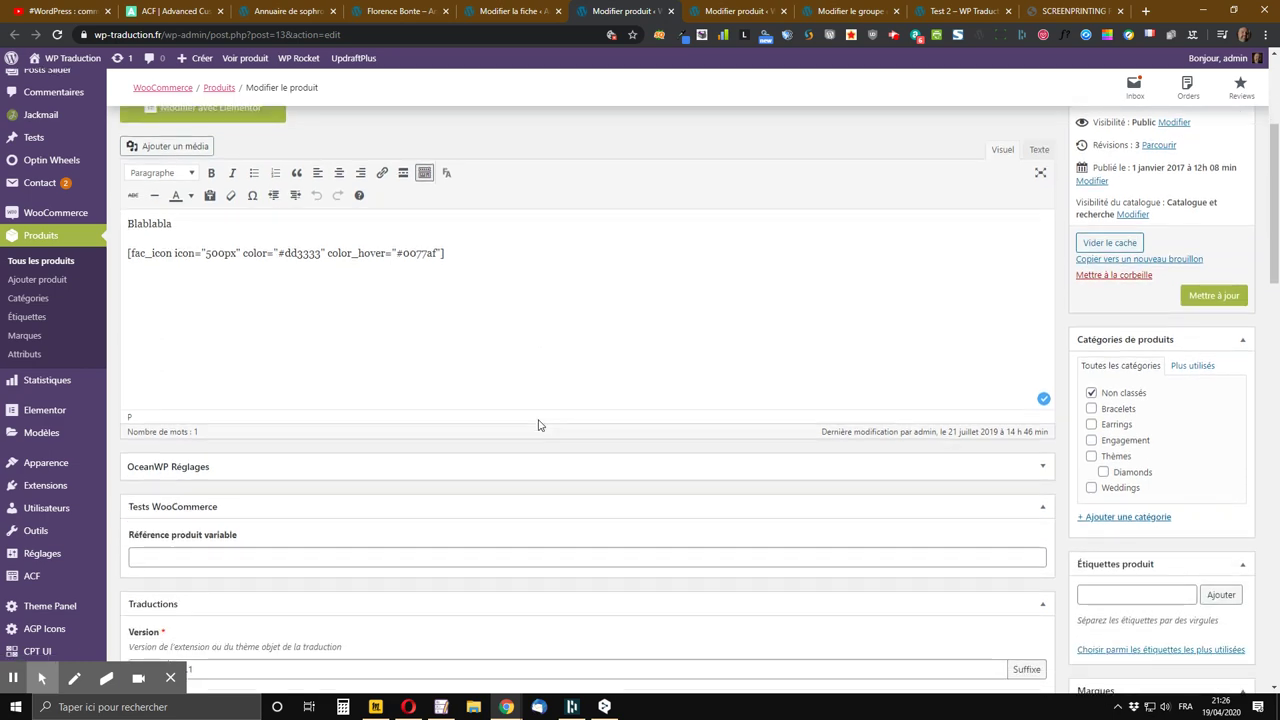
scroll(1191, 502, down, 1)
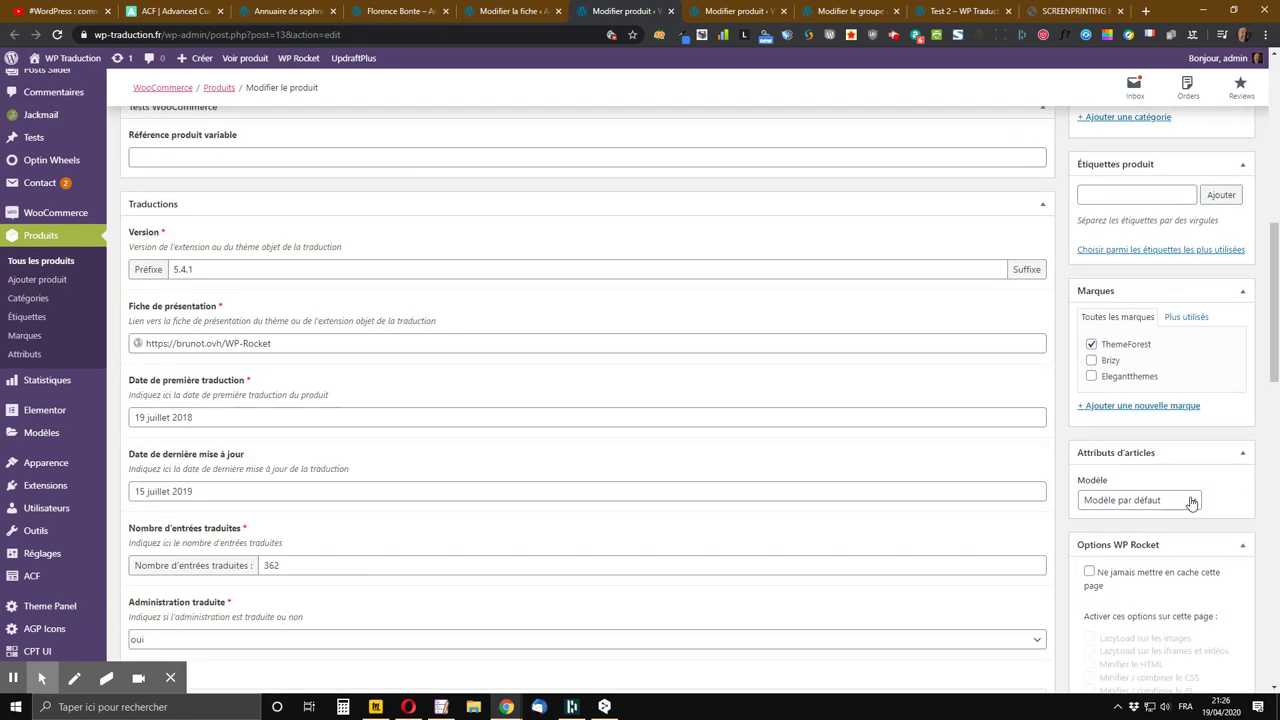
scroll(1208, 540, down, 2)
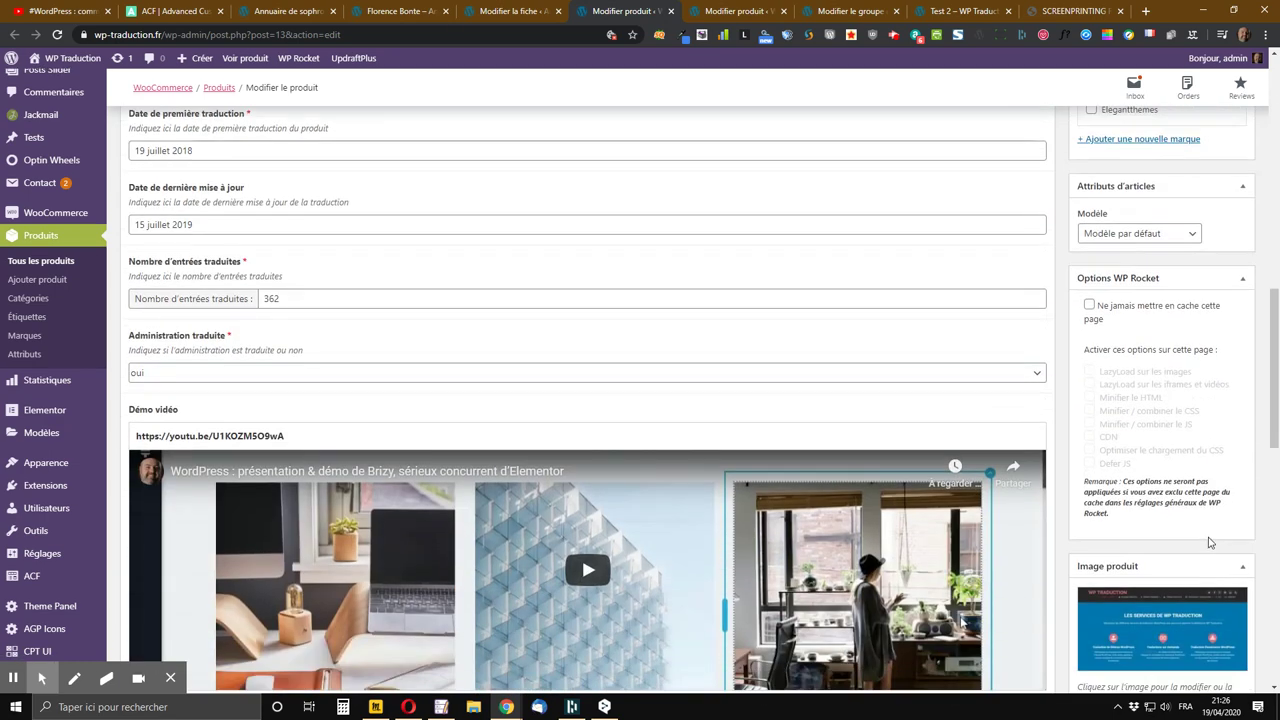
scroll(1205, 535, up, 2)
scroll(1203, 533, down, 4)
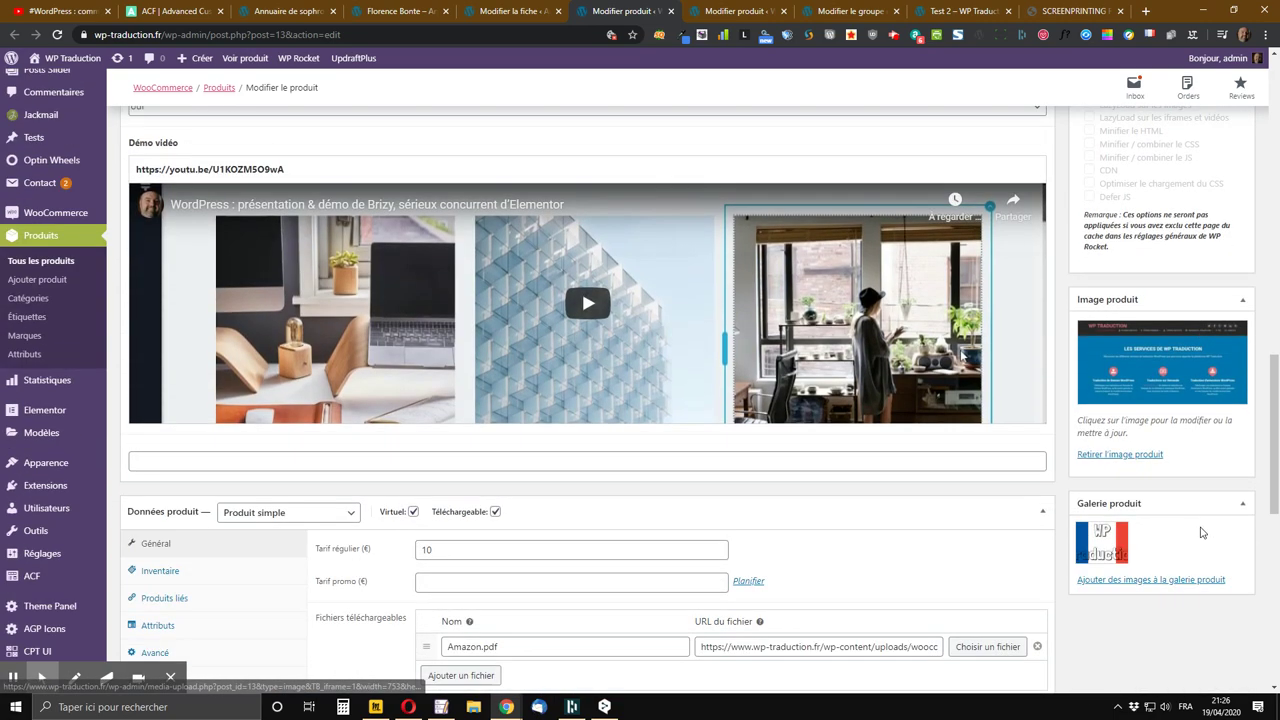
scroll(1202, 533, up, 2)
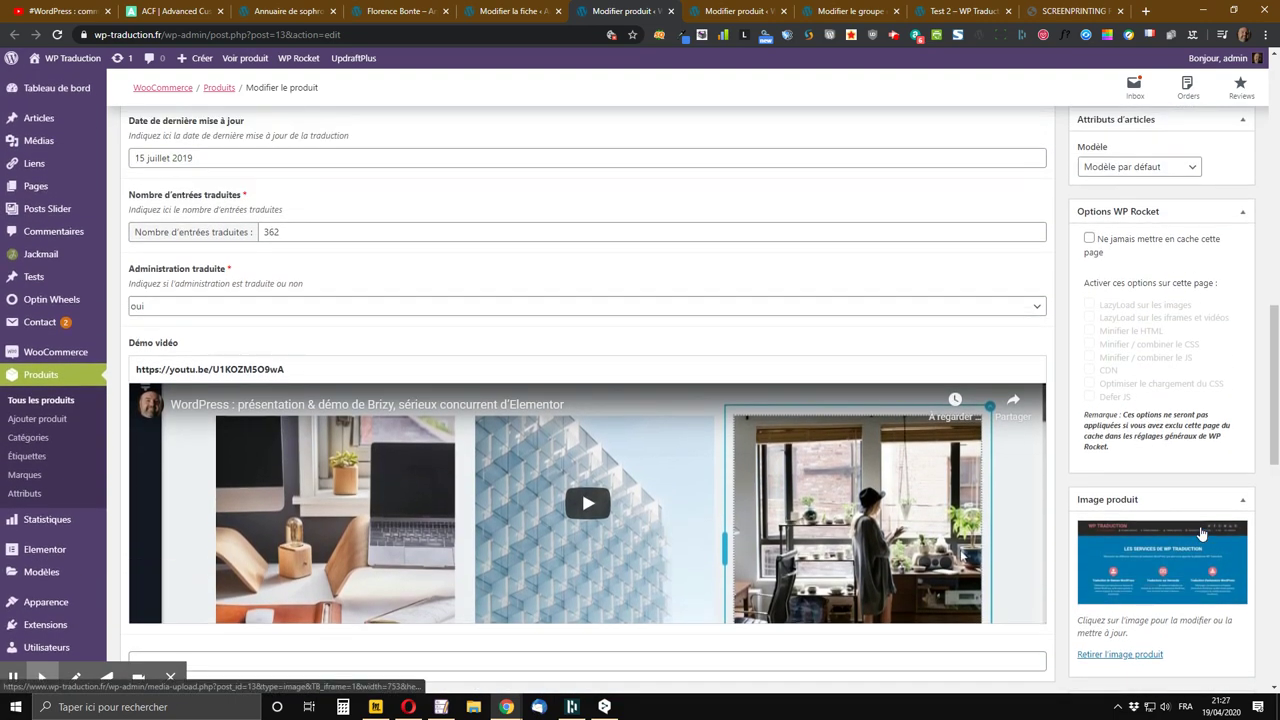
scroll(1201, 533, up, 4)
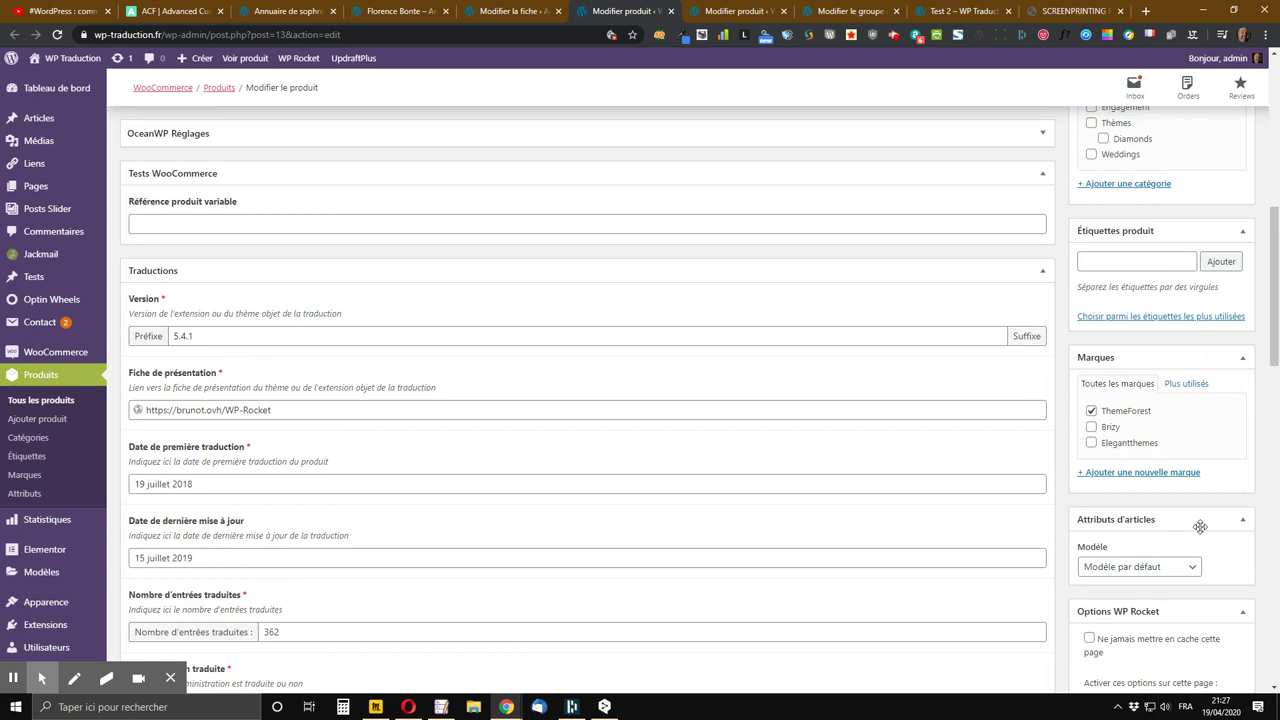
scroll(1201, 530, up, 5)
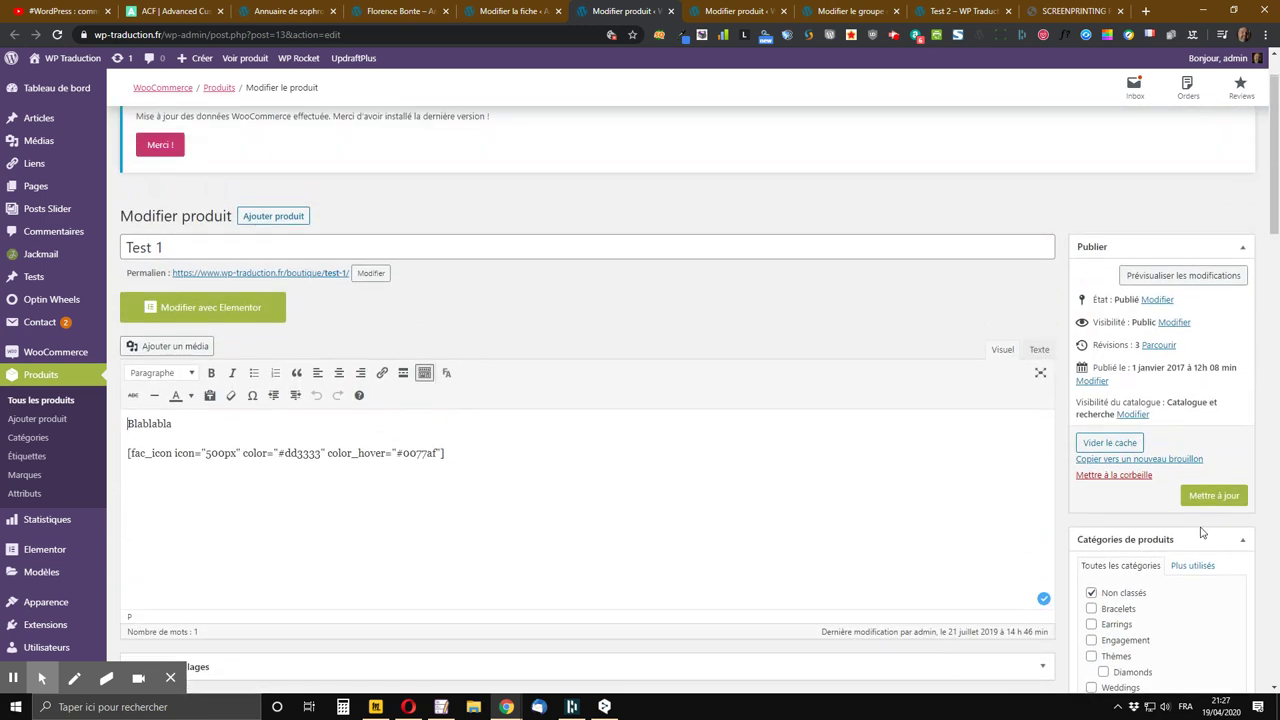
Show the product editor's screen options to review the available sections, and hide them again
scroll(1202, 533, up, 1)
click(1148, 116)
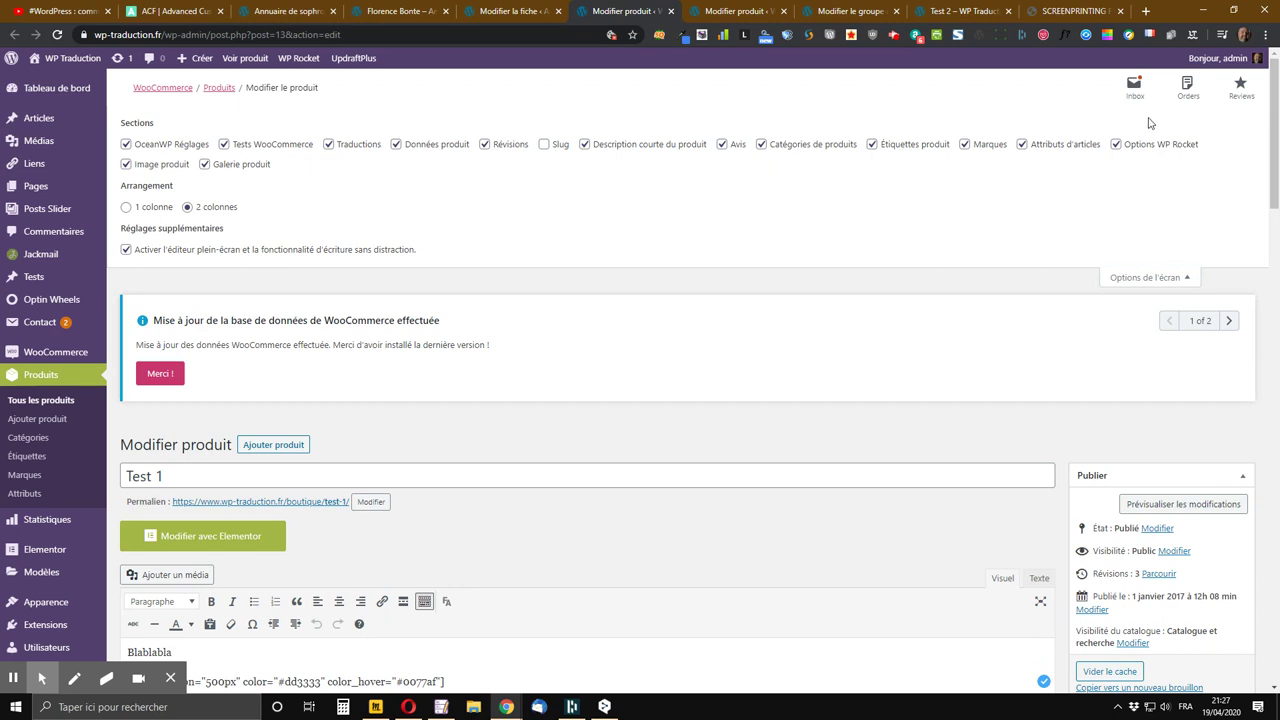
click(1146, 279)
Collapse the Tests WooCommerce section in the Test 1 product editor
scroll(1146, 272, down, 7)
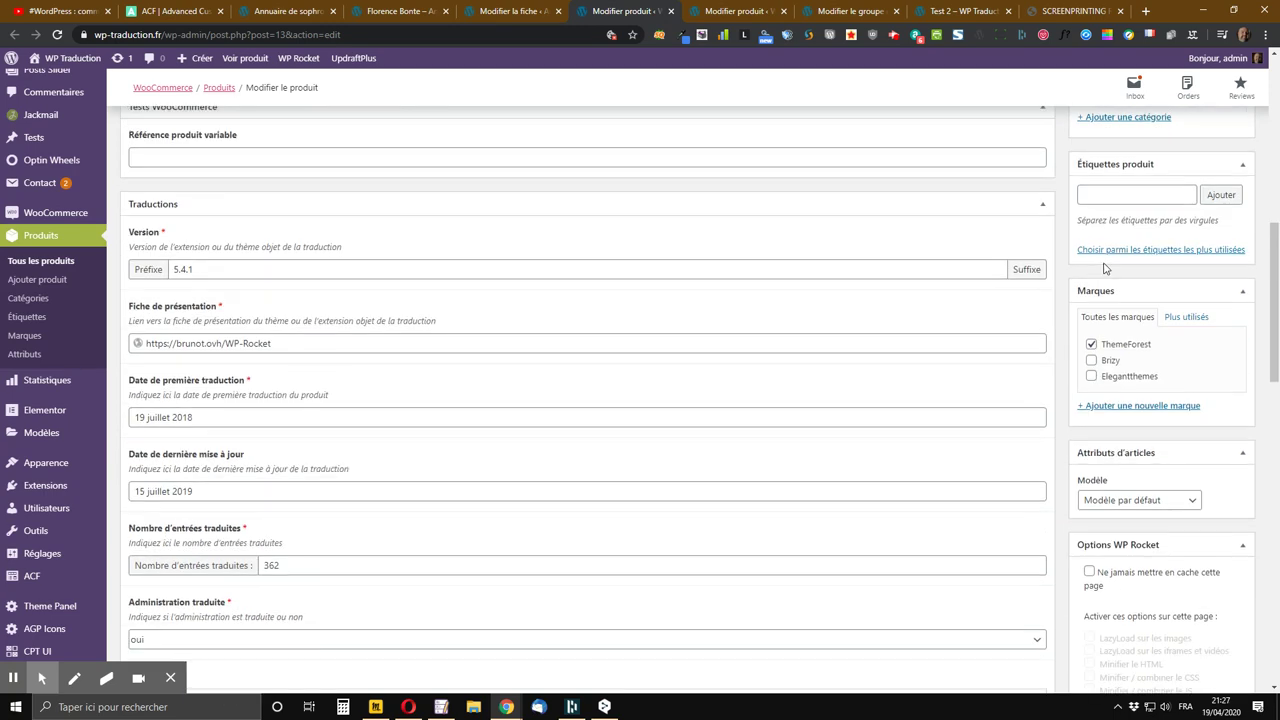
scroll(1105, 268, up, 3)
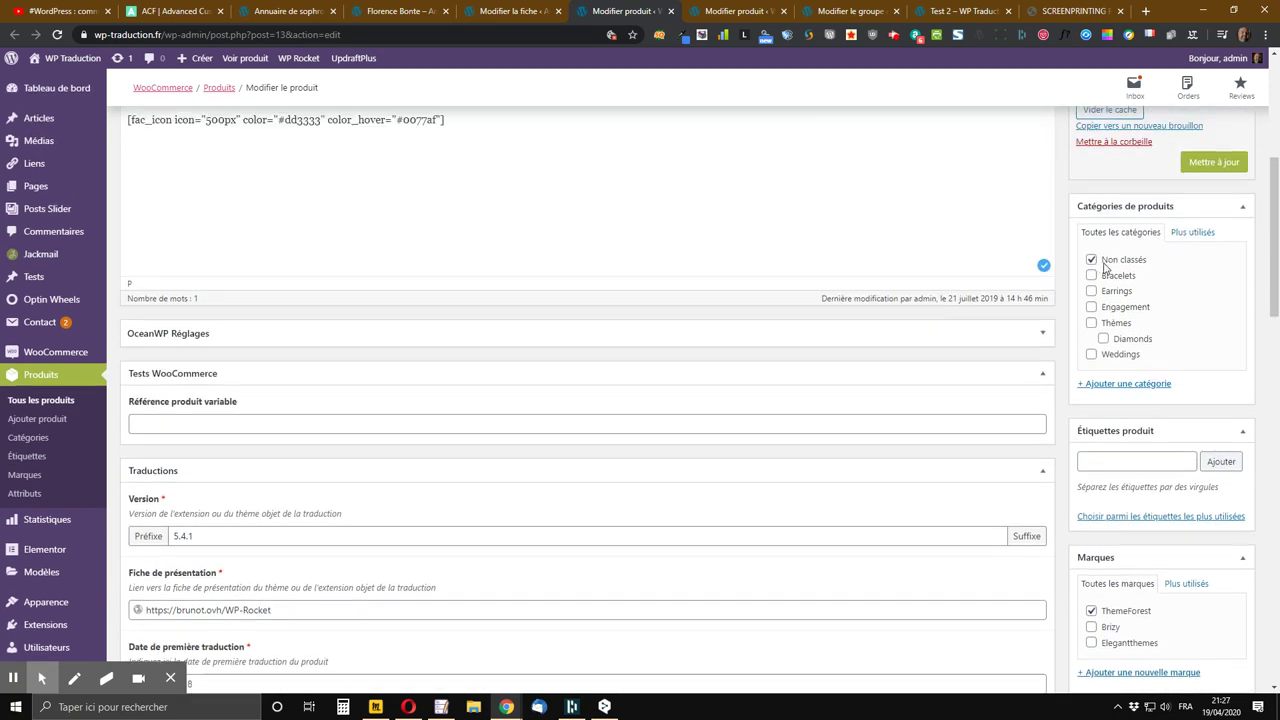
scroll(1105, 268, down, 2)
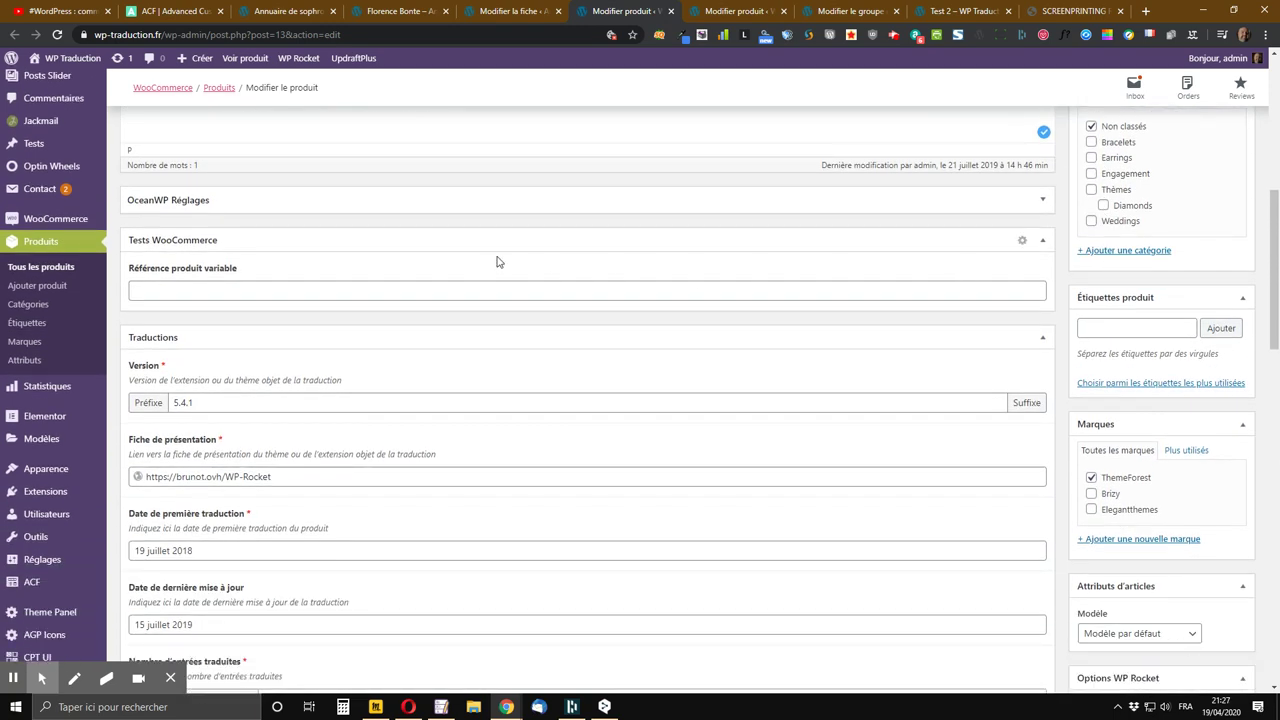
click(1042, 241)
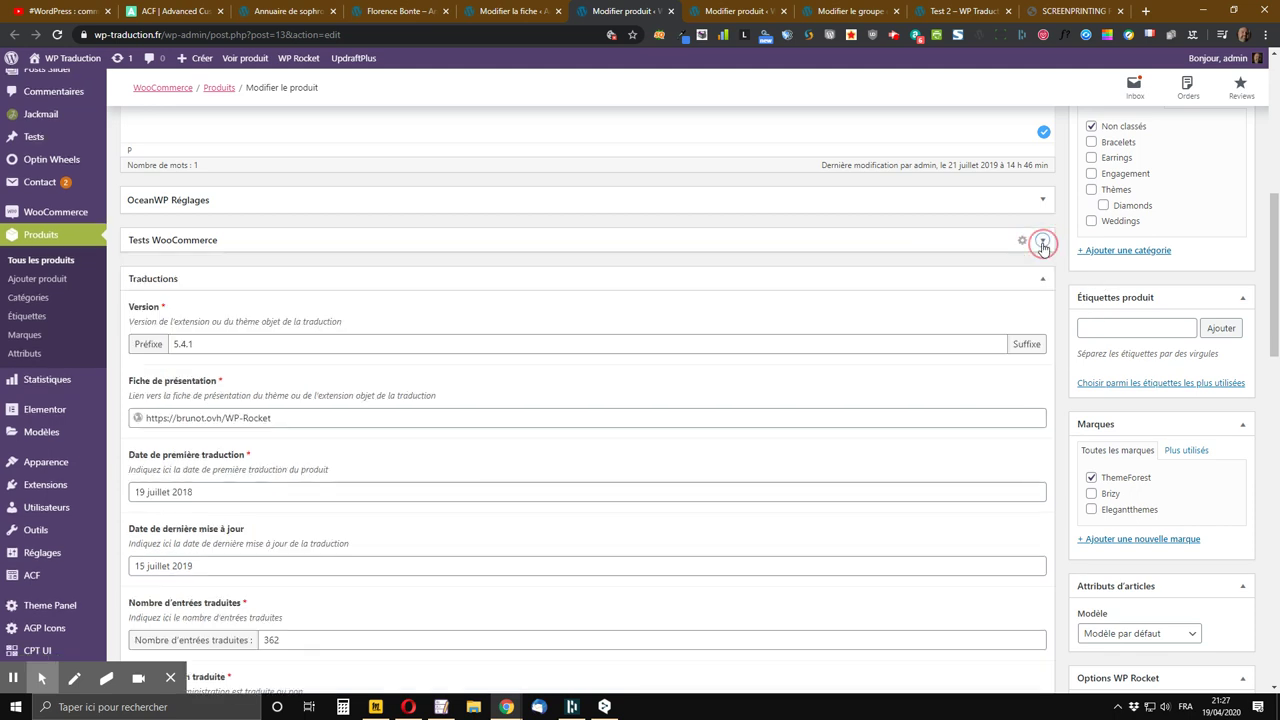
Compare the Traductions fields in the product editor with their definitions in the field group, from Version down to Démo vidéo
scroll(287, 277, down, 2)
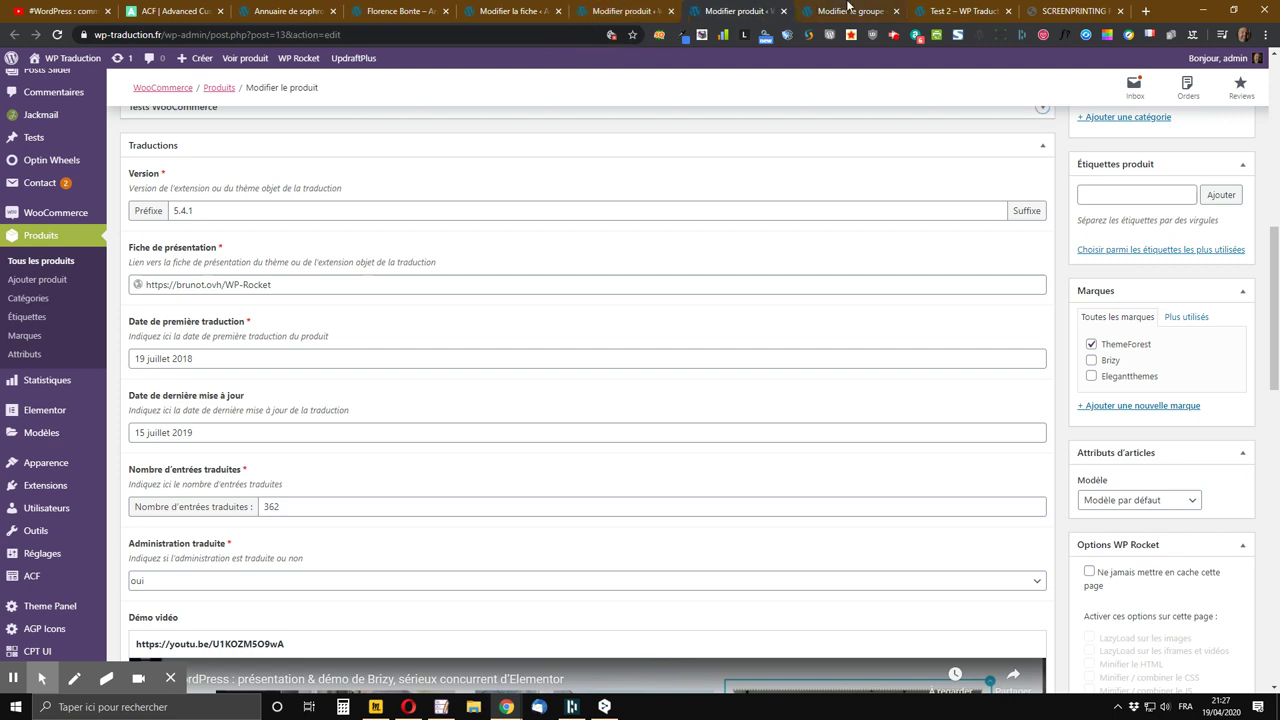
click(850, 11)
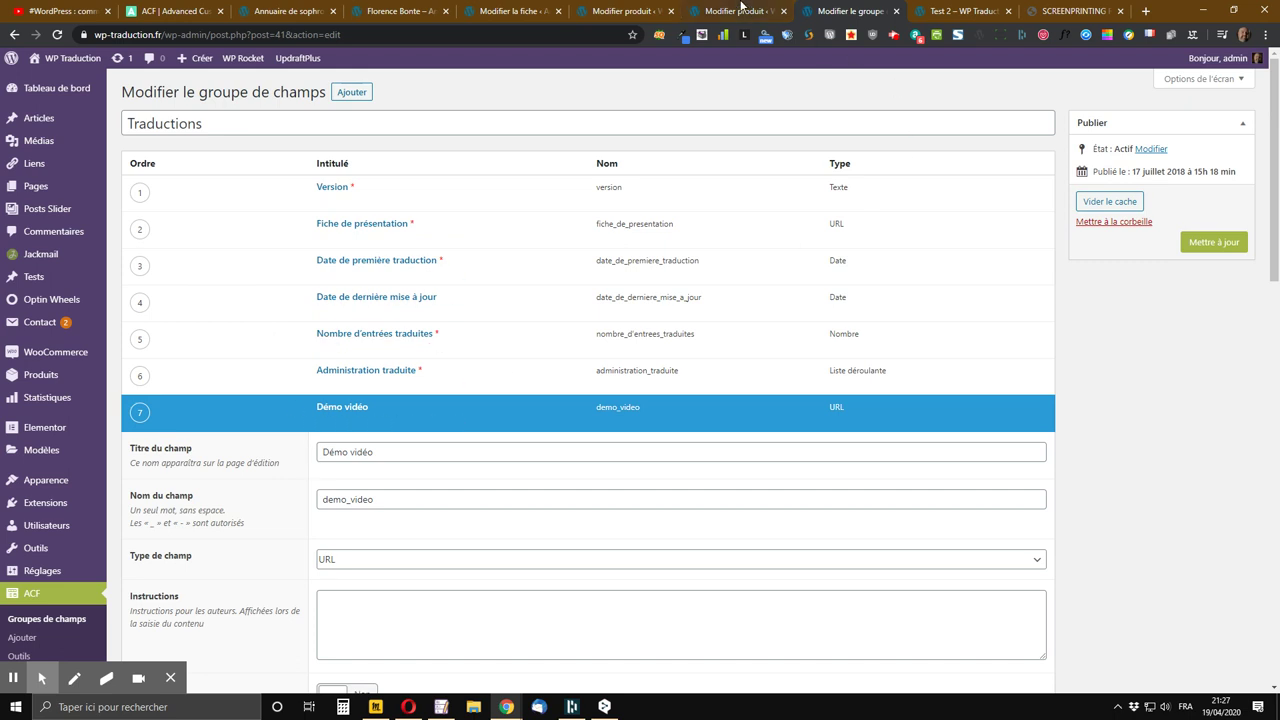
click(740, 10)
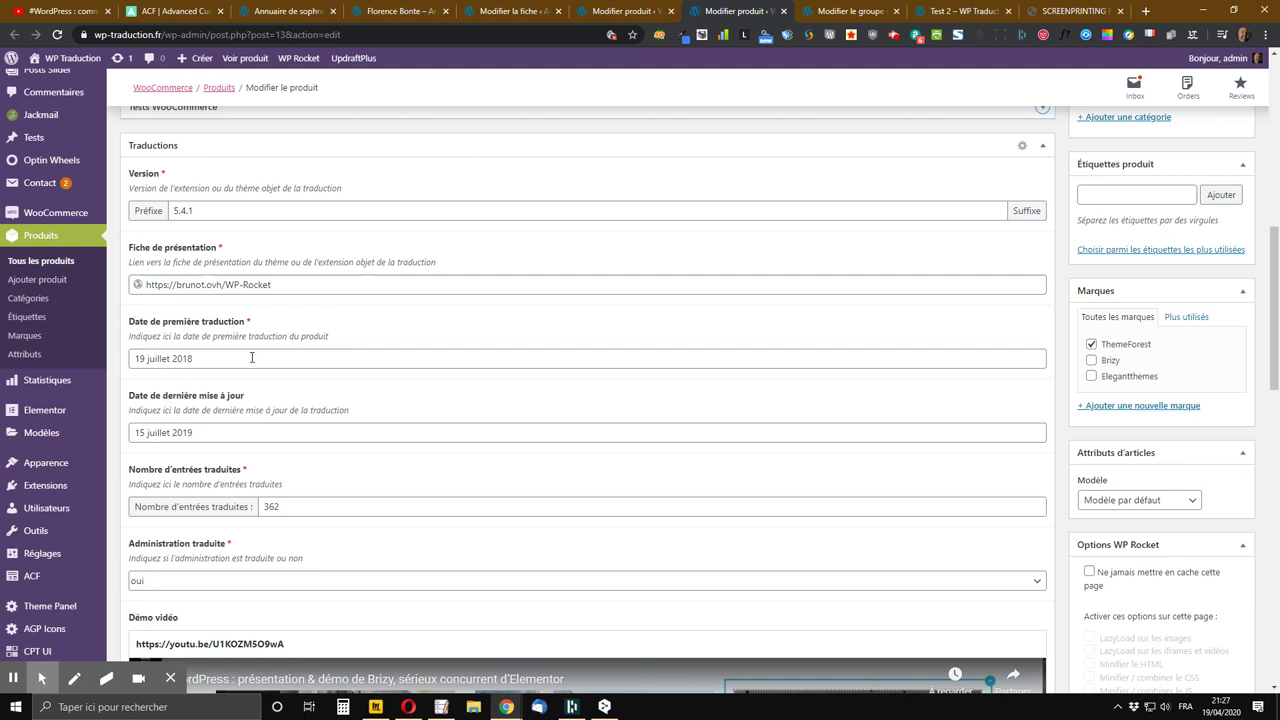
scroll(215, 363, down, 1)
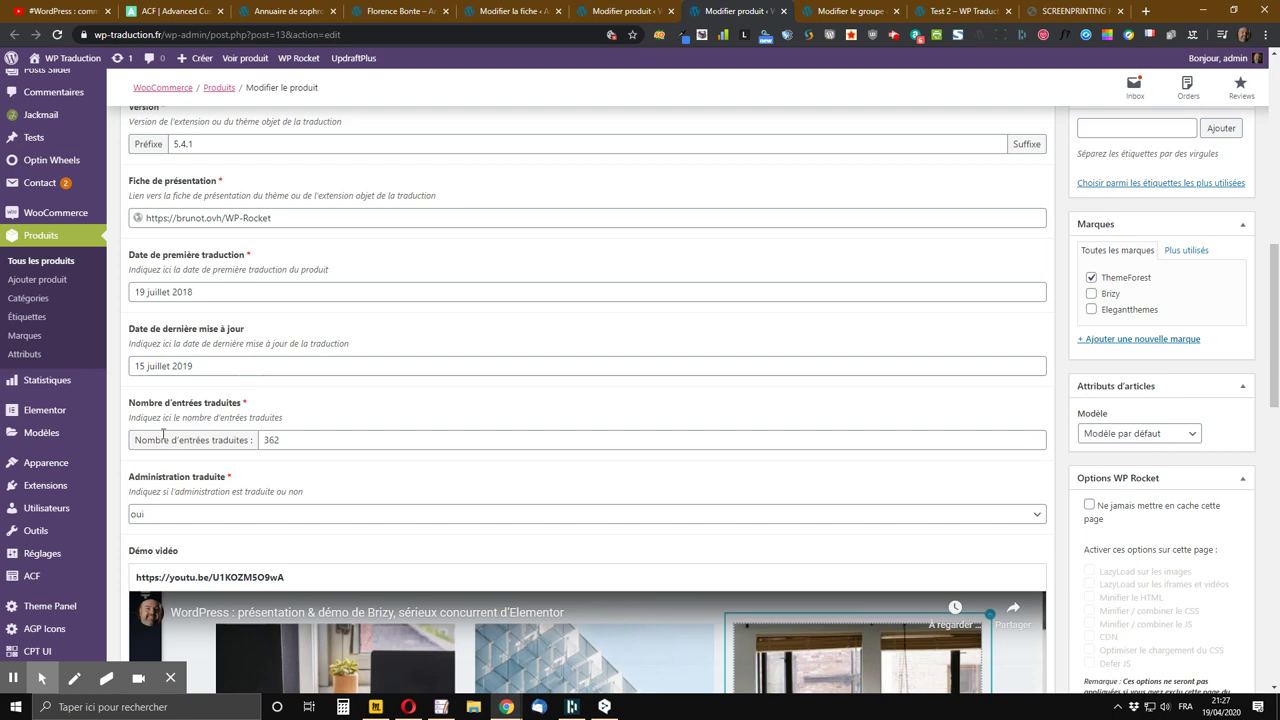
scroll(233, 435, down, 1)
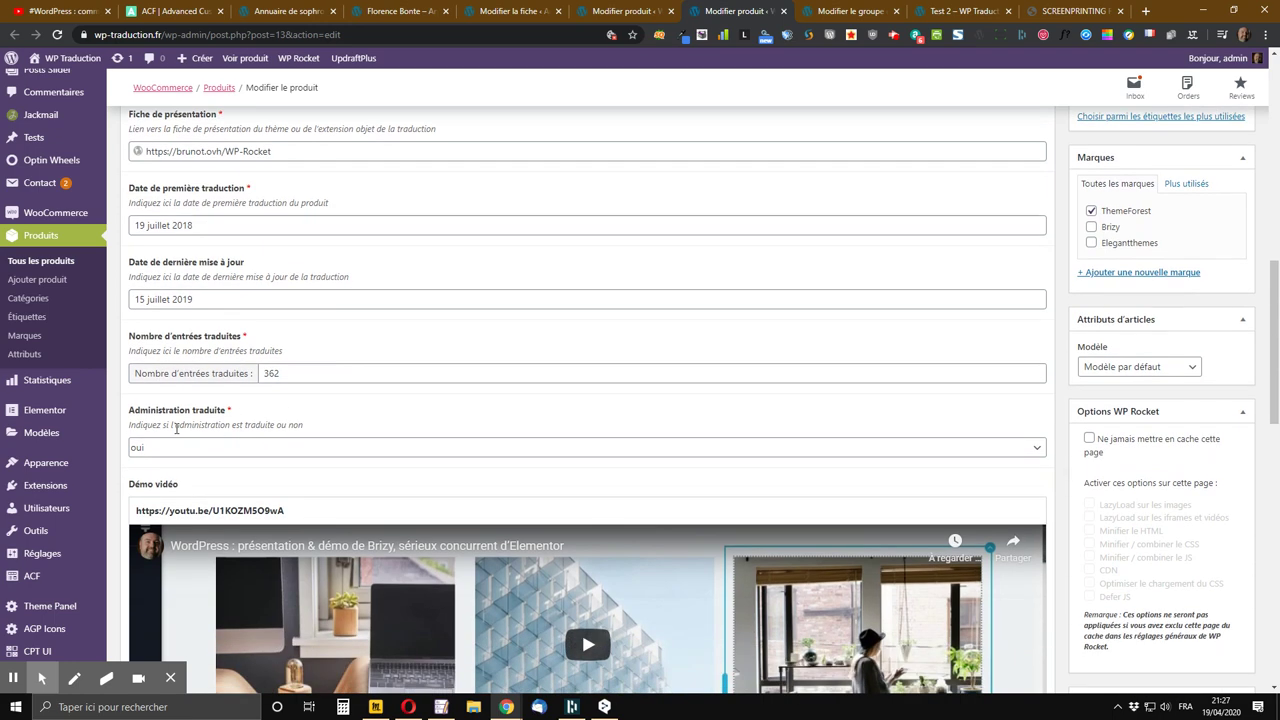
scroll(244, 428, down, 2)
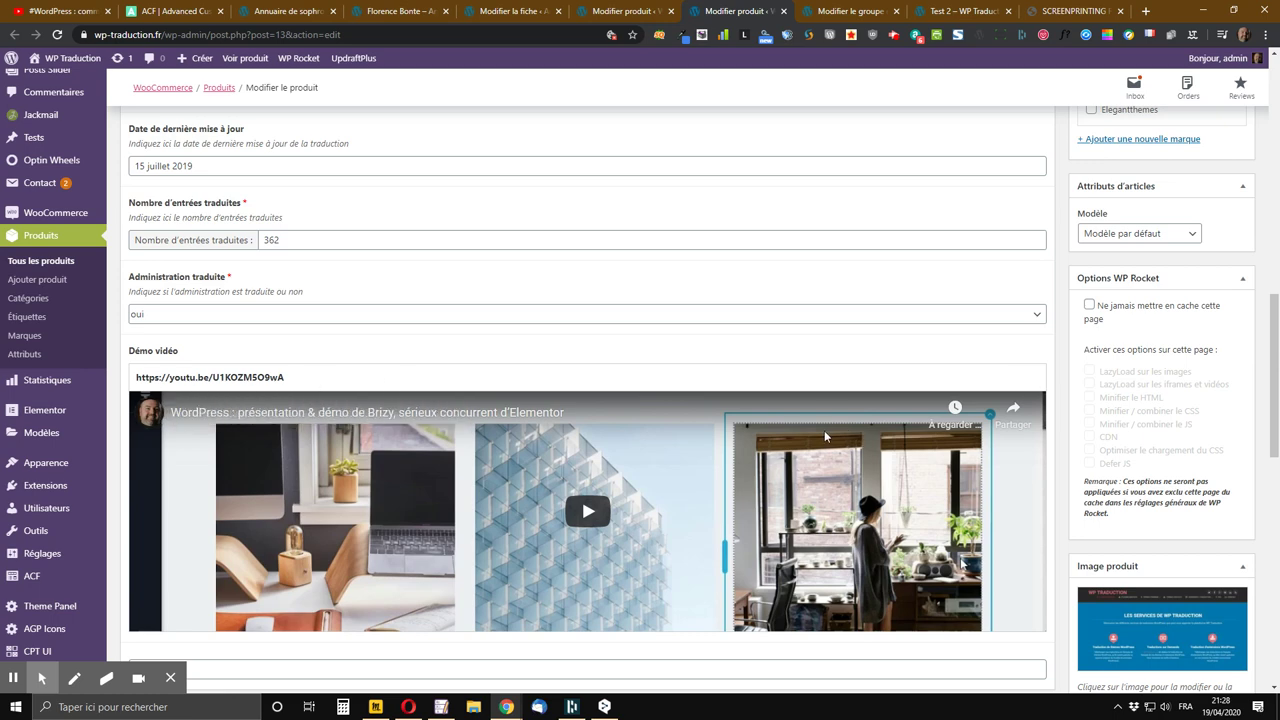
scroll(824, 436, up, 5)
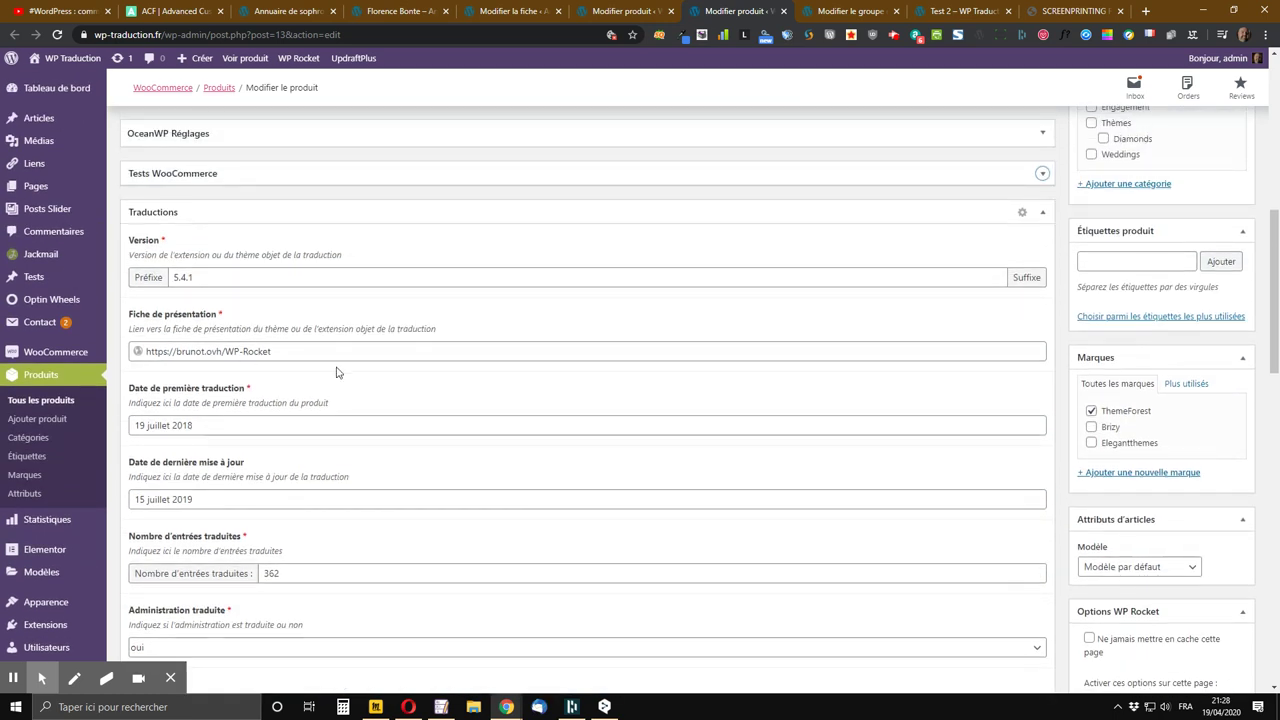
Place the cursor in the Fiche de présentation link and review the product's content and Traductions fields around it
click(178, 352)
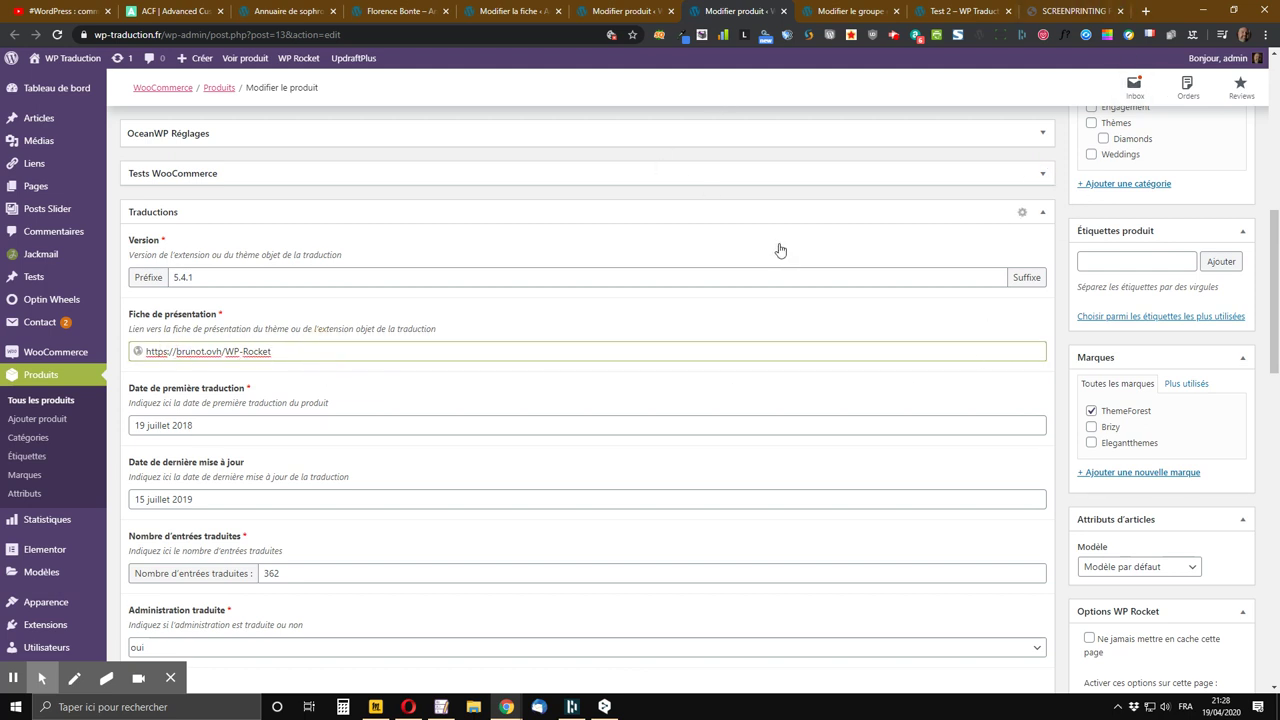
scroll(780, 244, up, 2)
scroll(815, 275, up, 1)
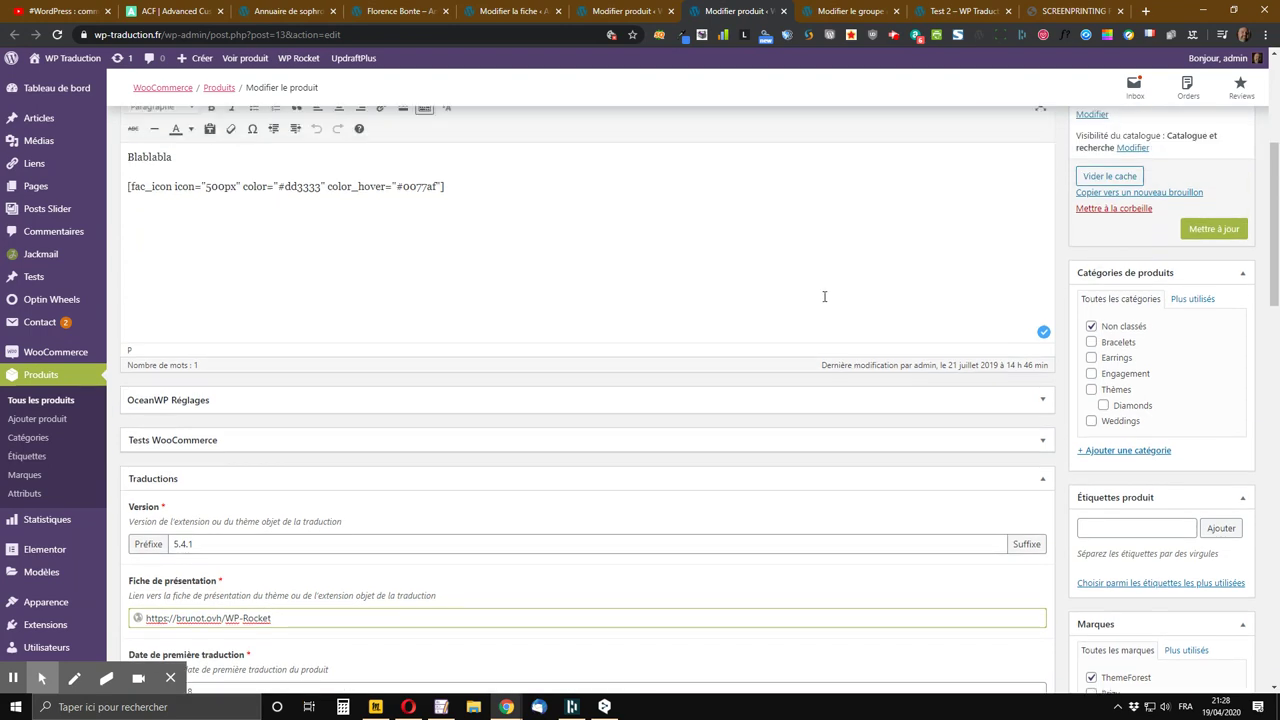
scroll(823, 294, down, 3)
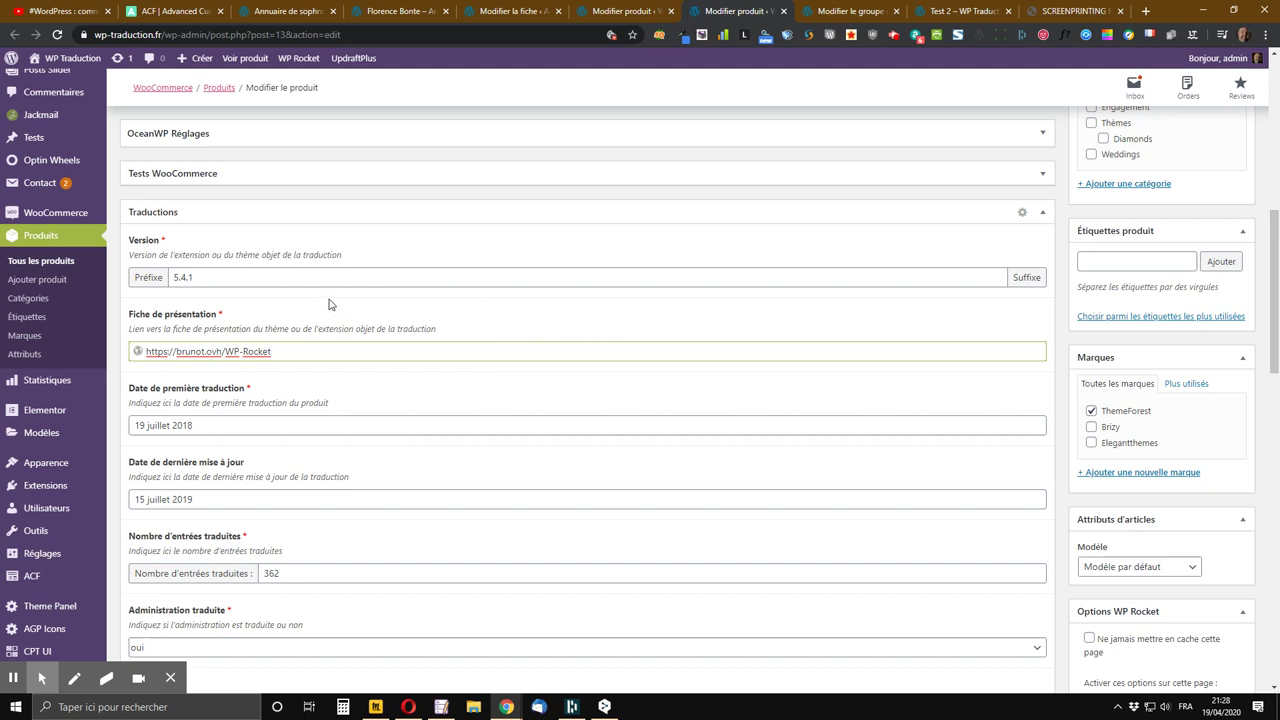
scroll(329, 304, down, 1)
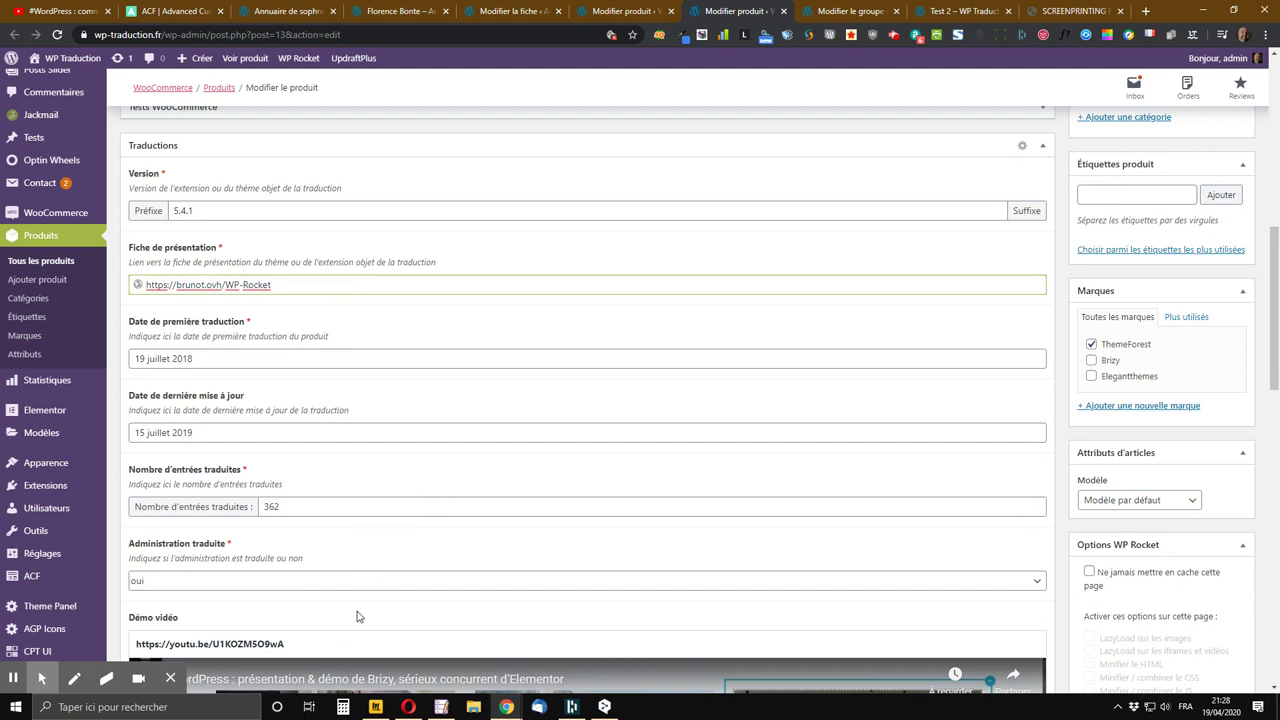
Set the product's Administration traduite field to partiellement and return it to oui
click(198, 583)
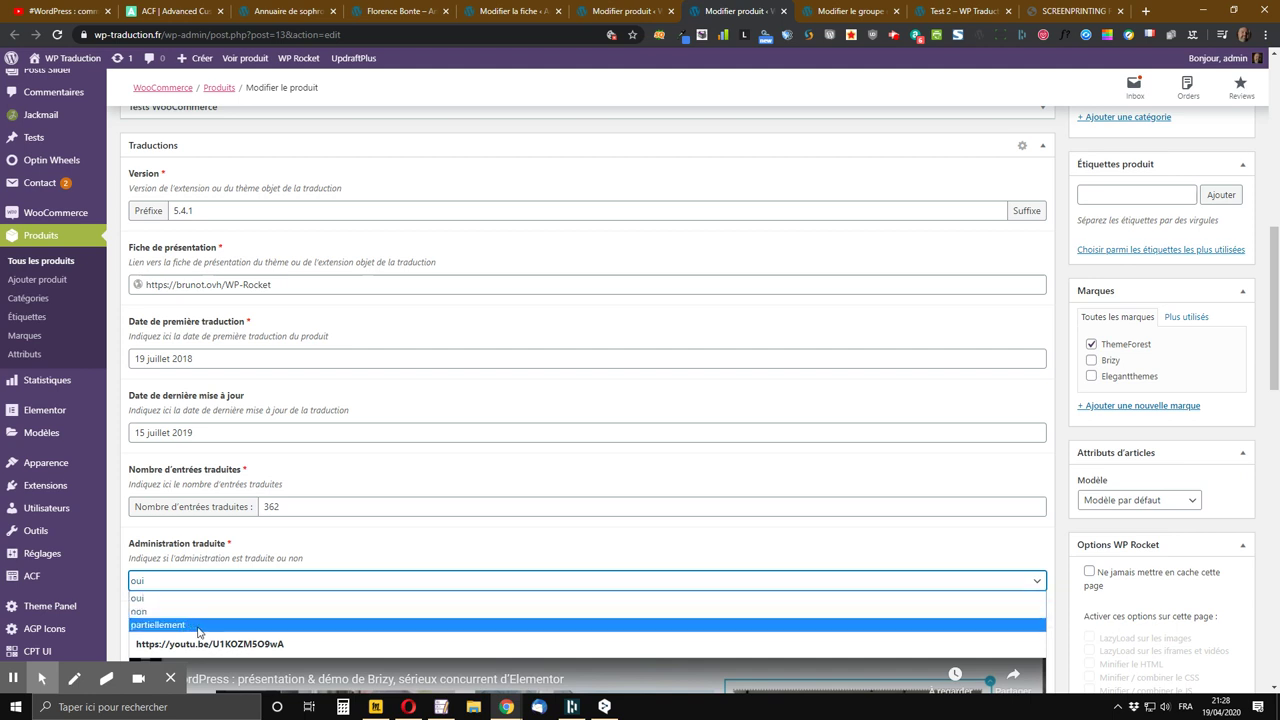
click(195, 625)
click(242, 585)
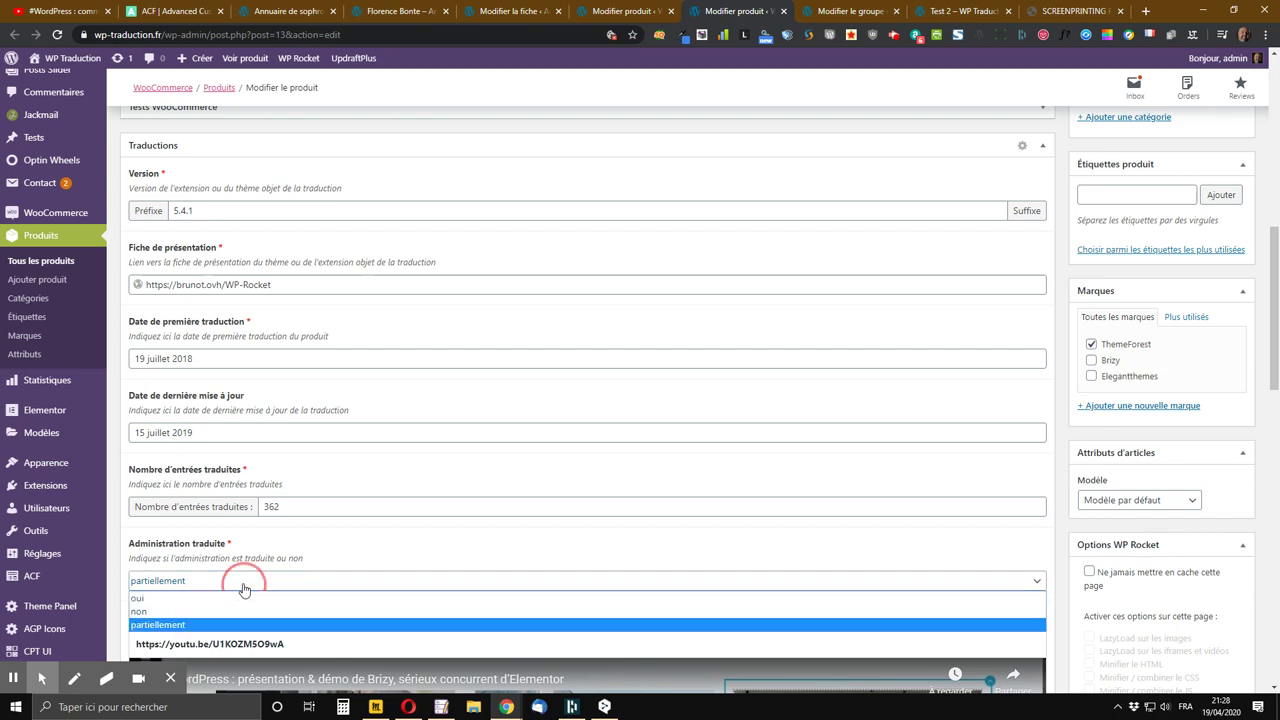
click(206, 600)
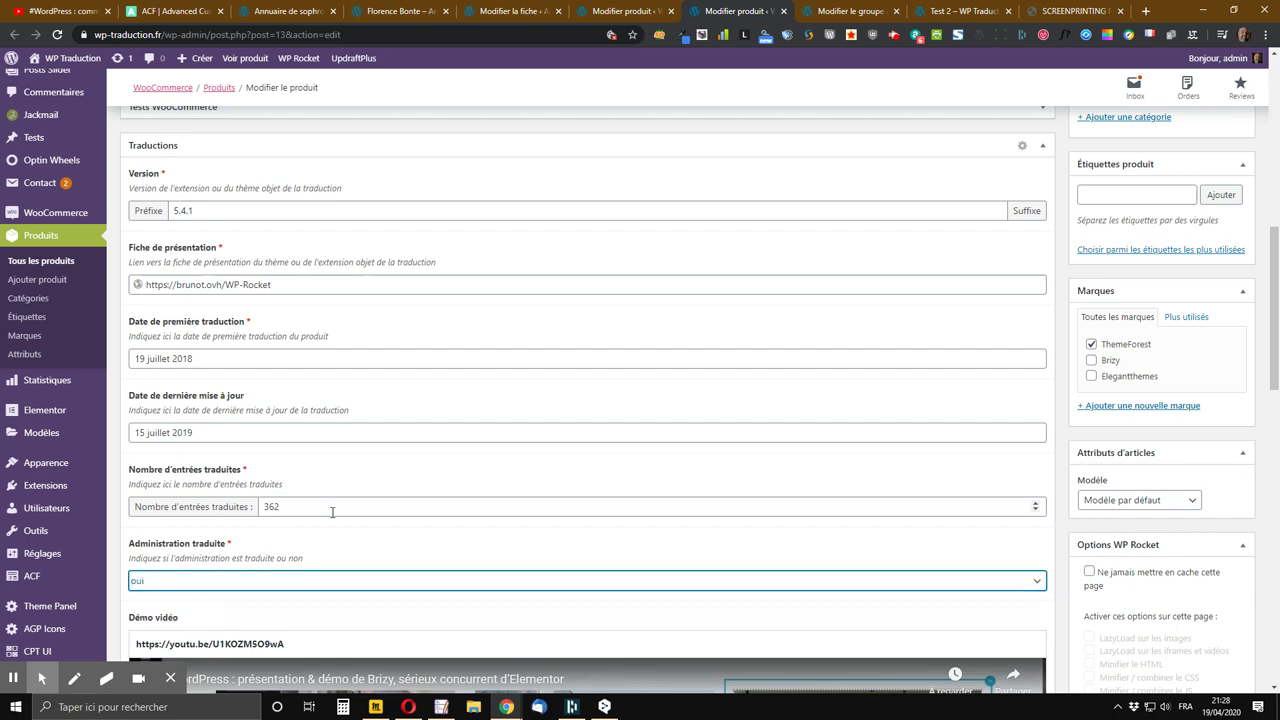
Review the product's Traductions fields from Version to the Démo vidéo embed, along with the product data below them
scroll(331, 512, down, 2)
scroll(298, 508, down, 2)
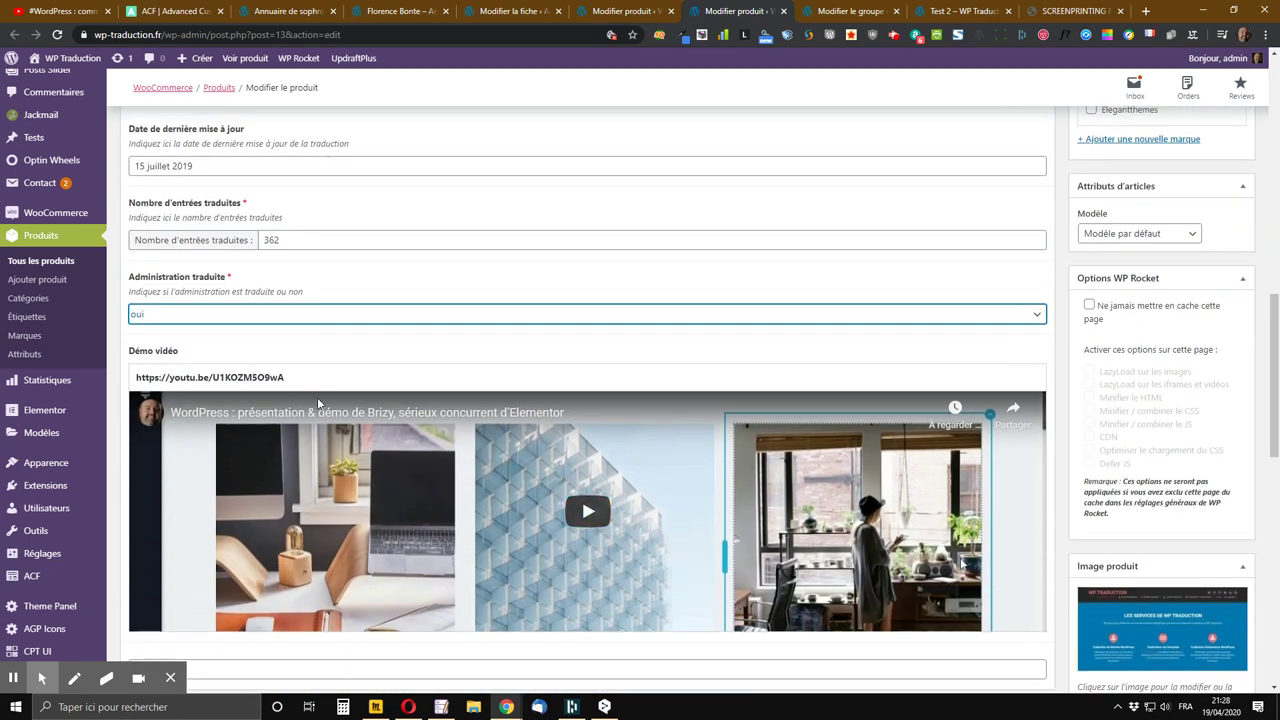
scroll(148, 377, up, 2)
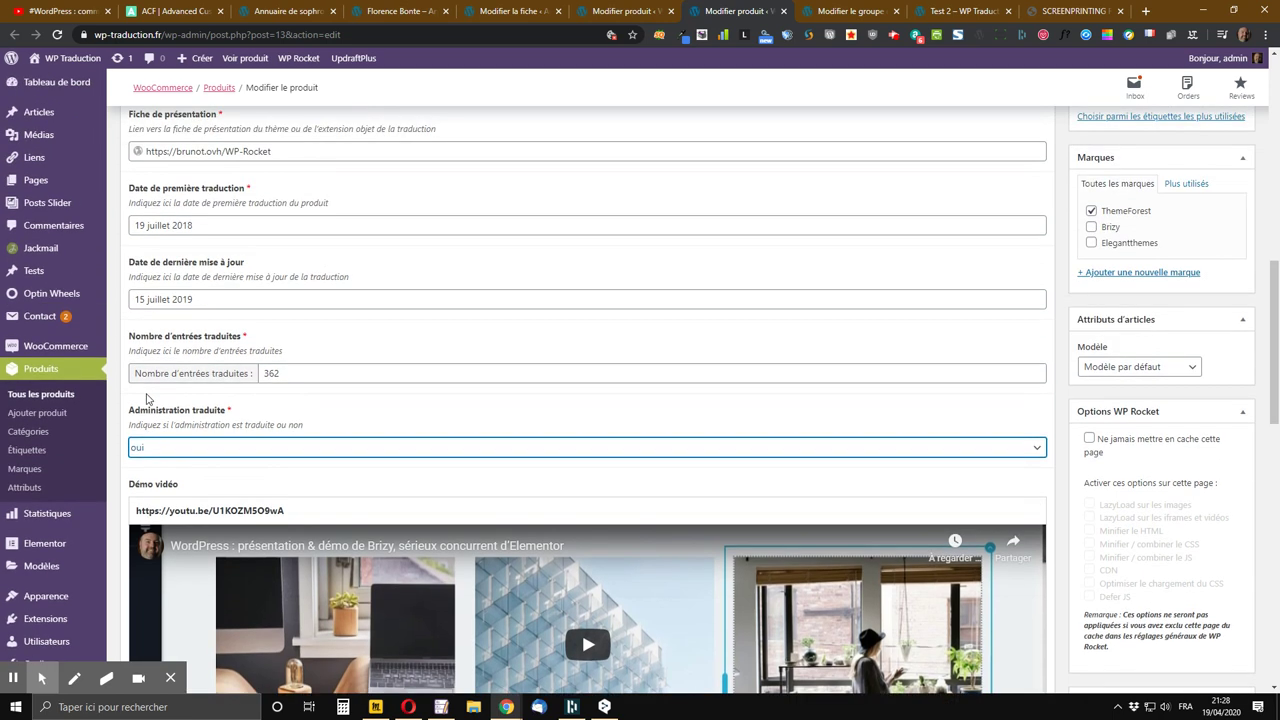
scroll(155, 425, down, 1)
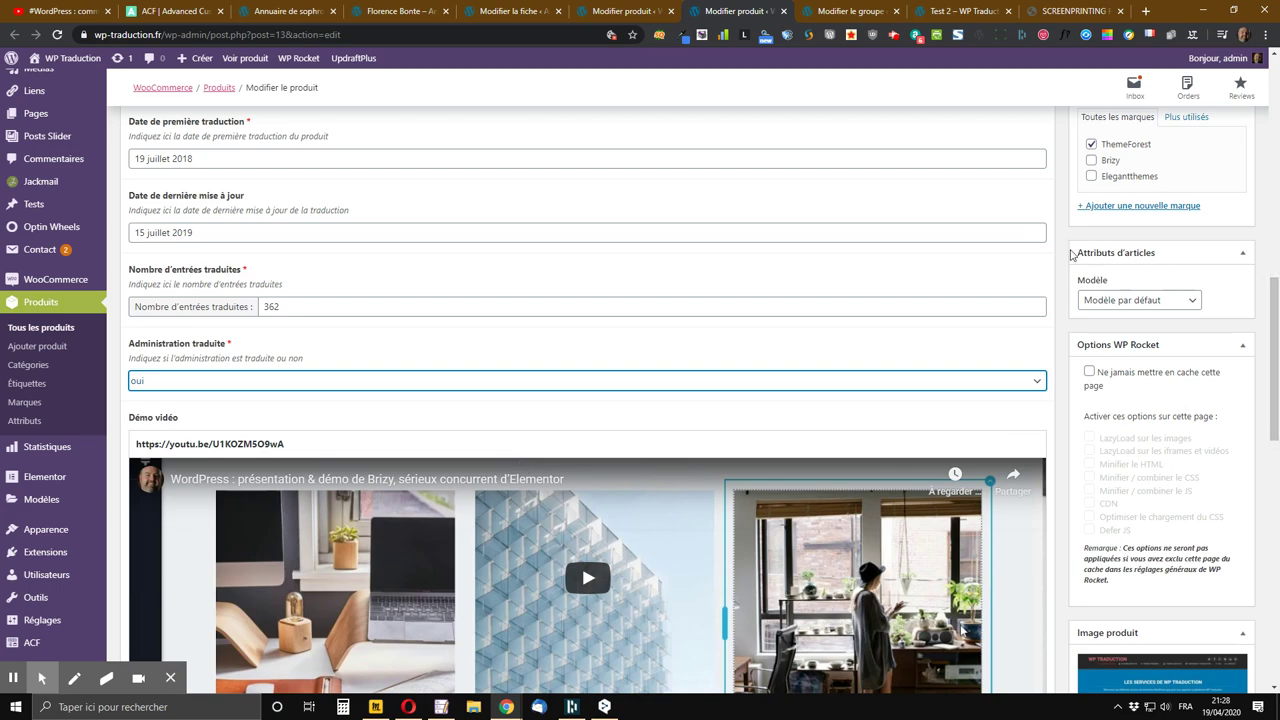
scroll(997, 329, up, 3)
scroll(997, 329, up, 1)
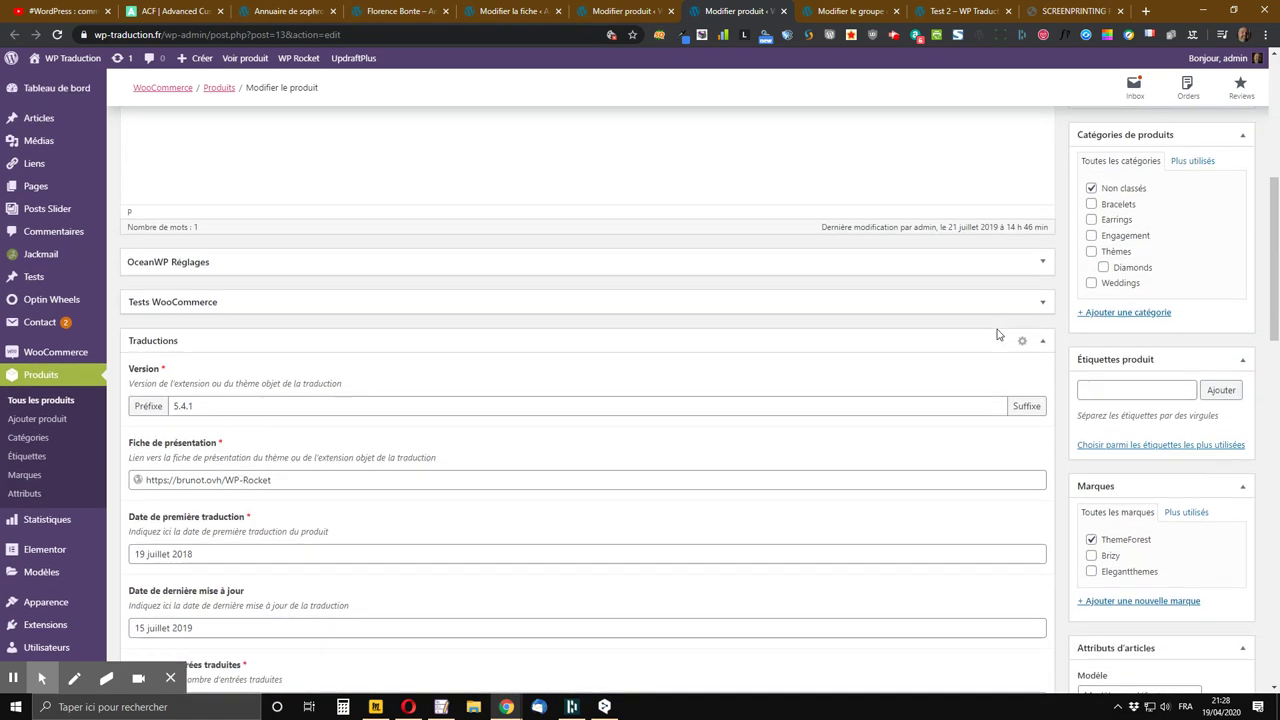
scroll(997, 335, down, 2)
scroll(997, 341, down, 5)
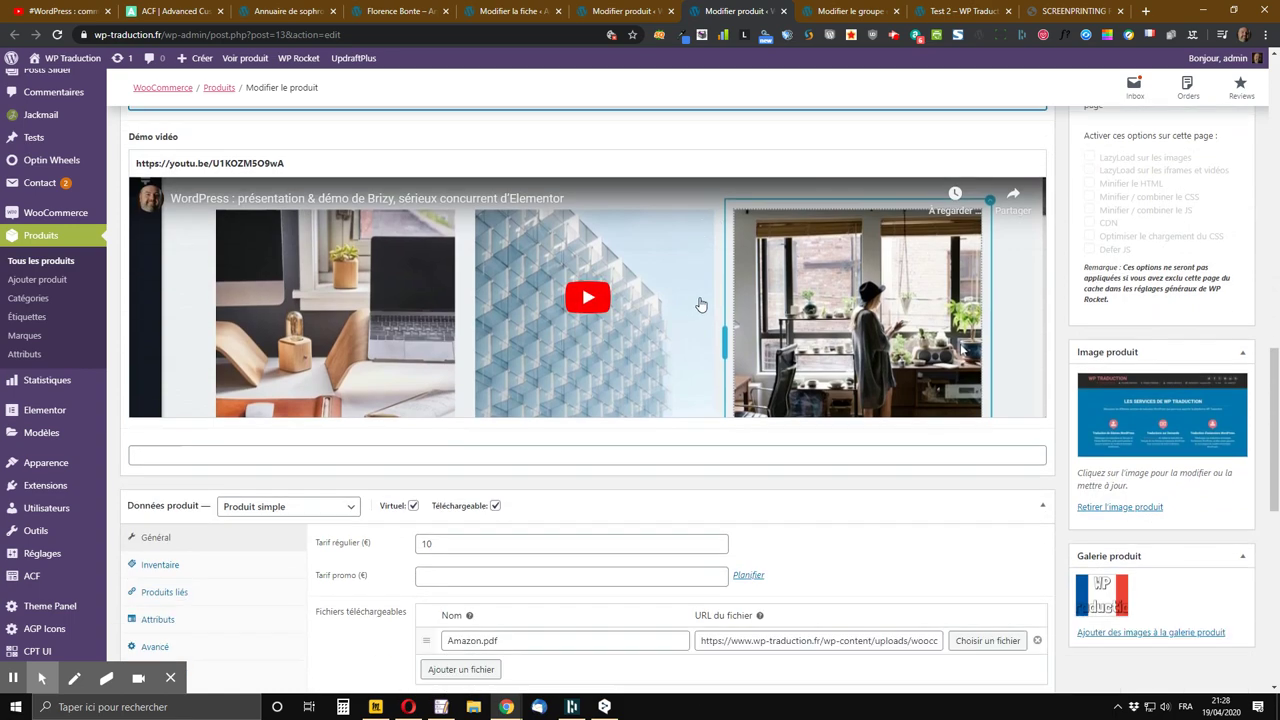
scroll(670, 305, down, 1)
scroll(491, 331, up, 3)
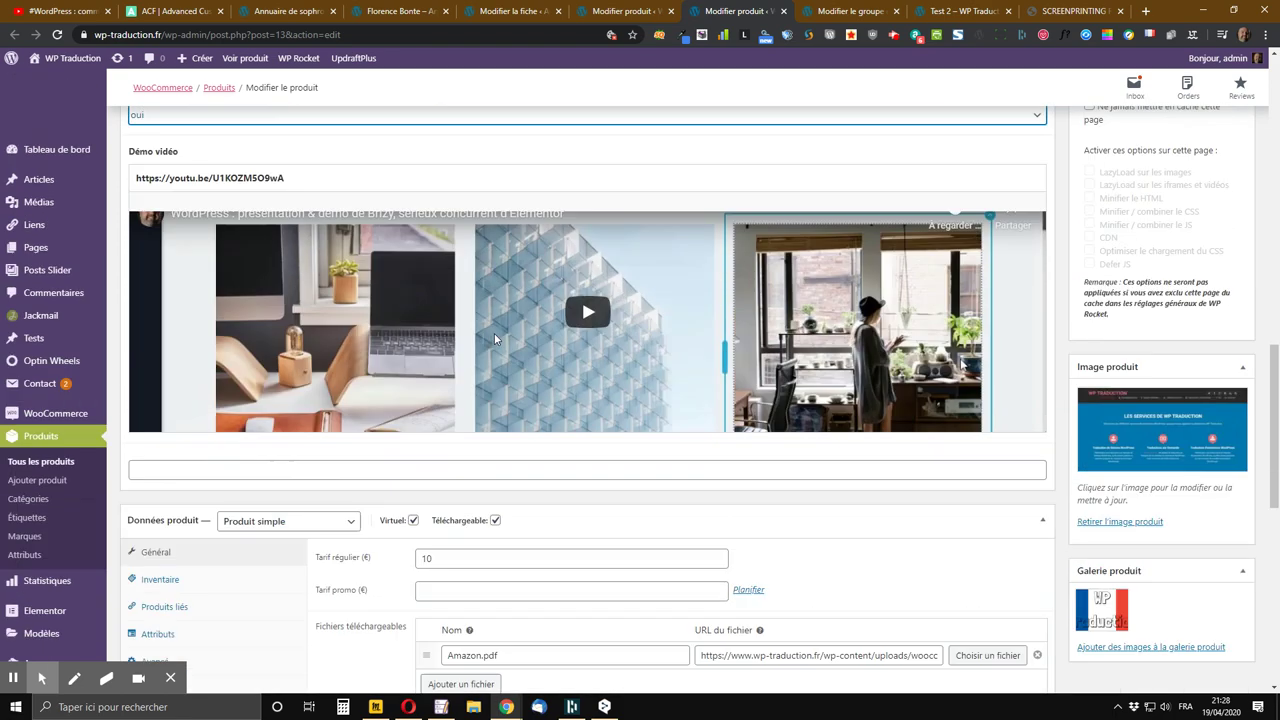
scroll(491, 338, up, 4)
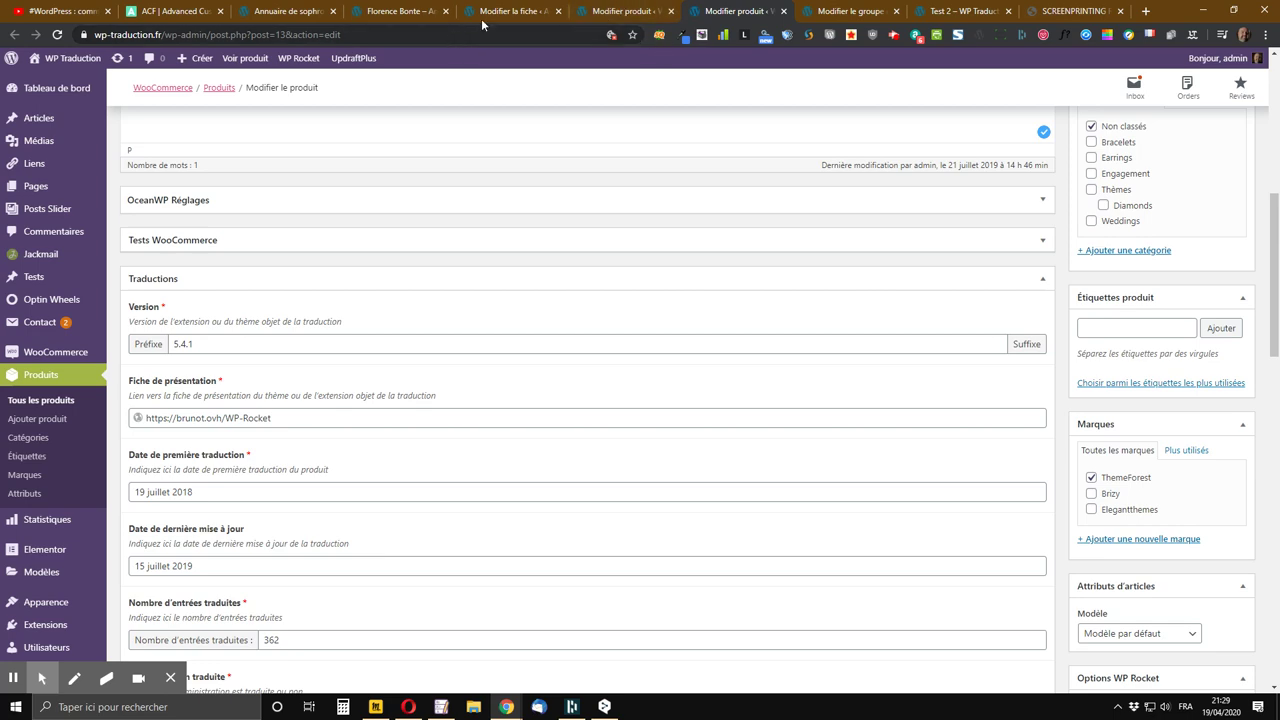
Show the published practitioner profile on the sophrology directory and examine its video, description, audiences, department and diploma details
click(510, 12)
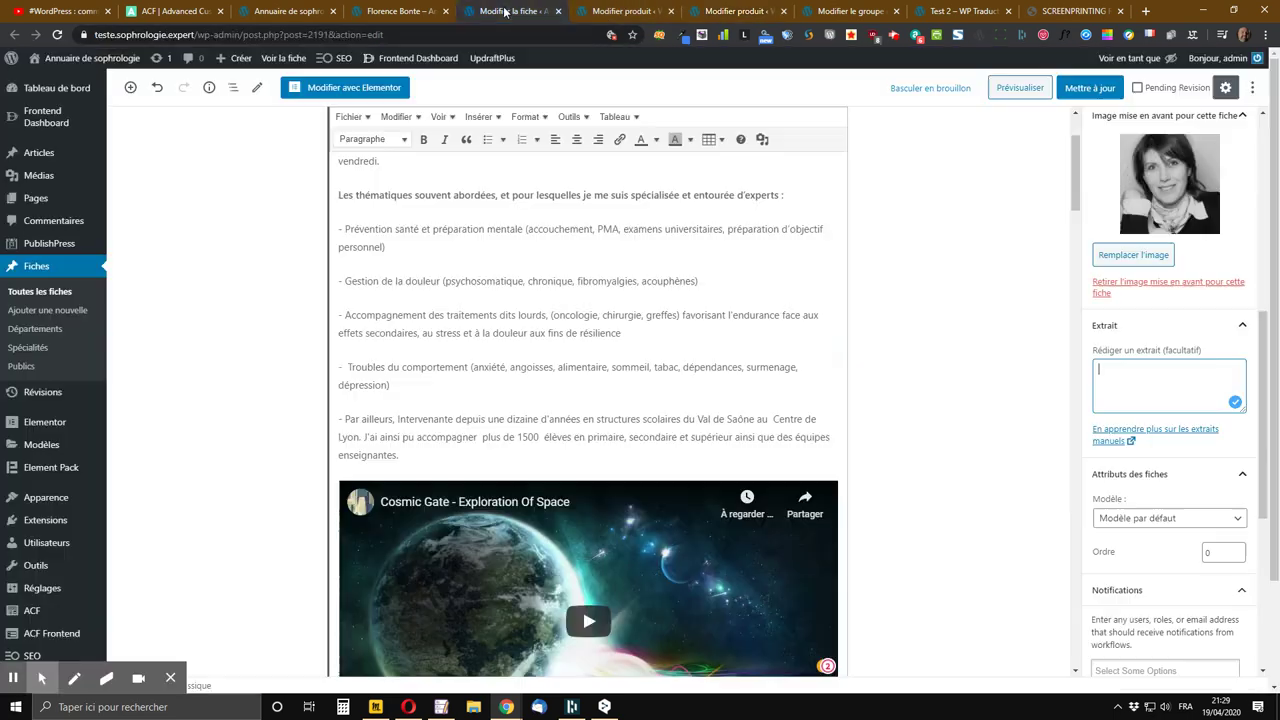
click(392, 15)
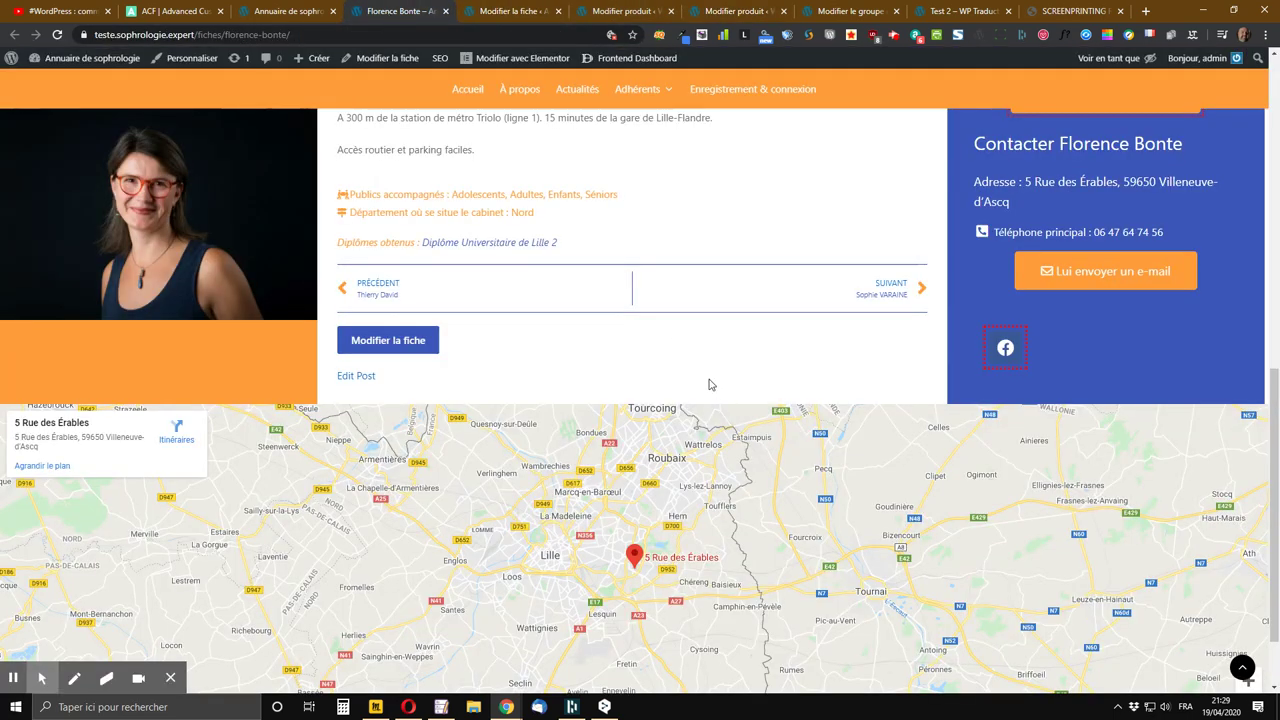
scroll(709, 384, up, 5)
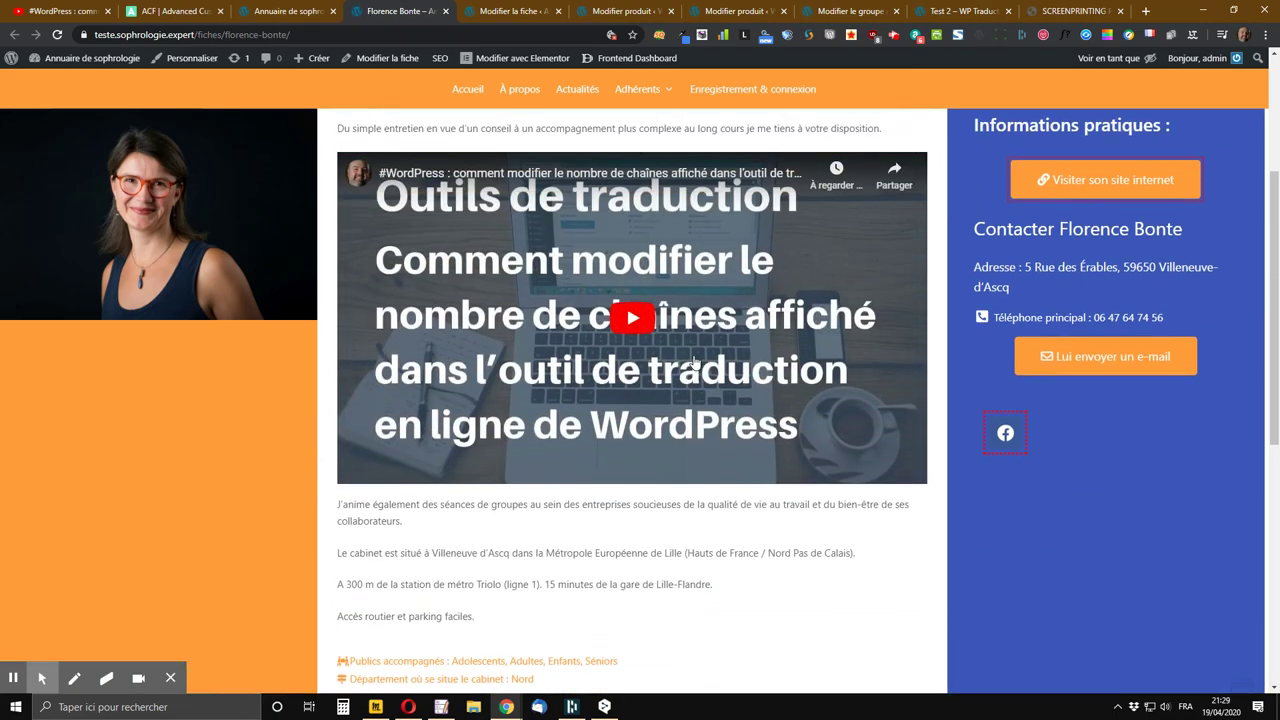
scroll(705, 373, down, 3)
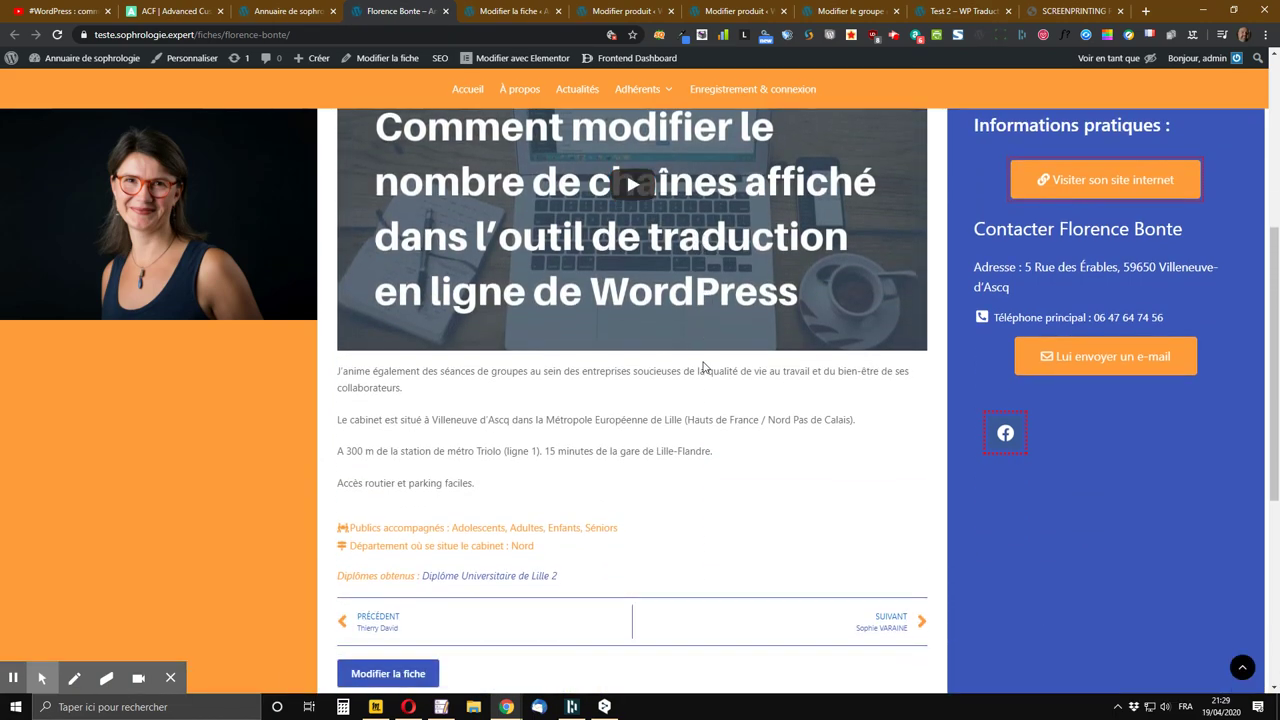
scroll(679, 350, up, 5)
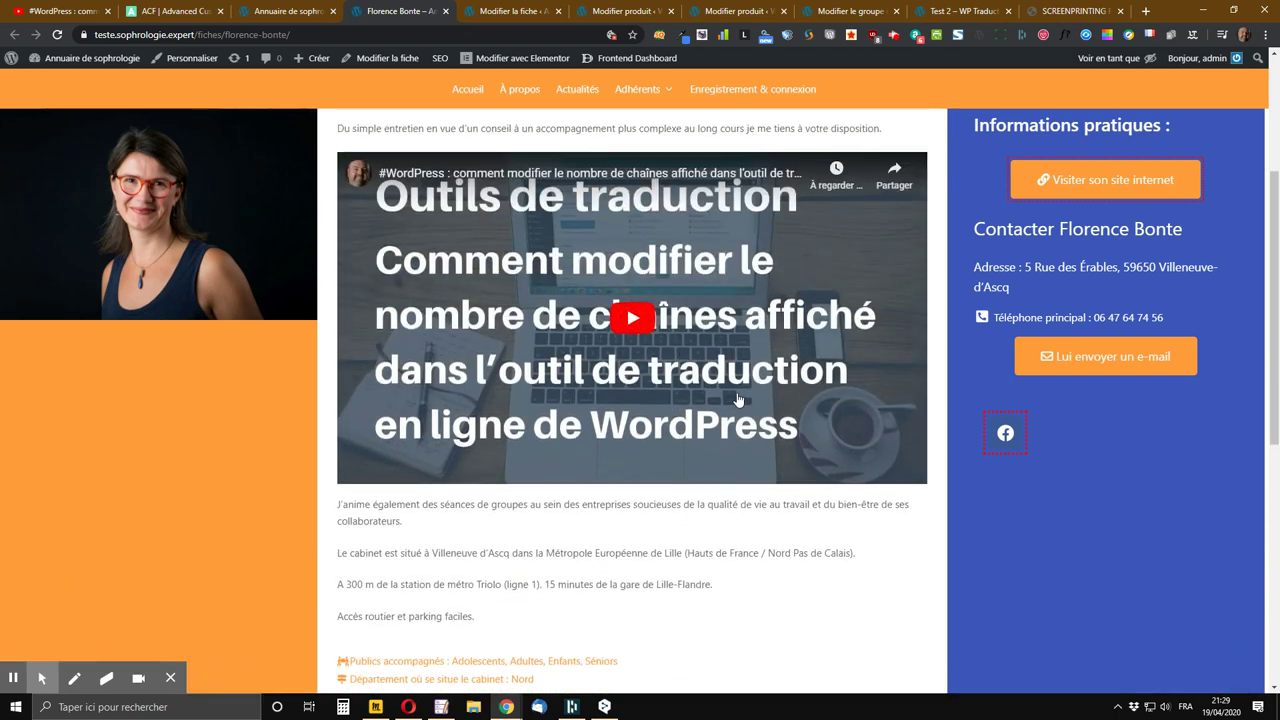
scroll(738, 390, down, 2)
scroll(738, 387, down, 1)
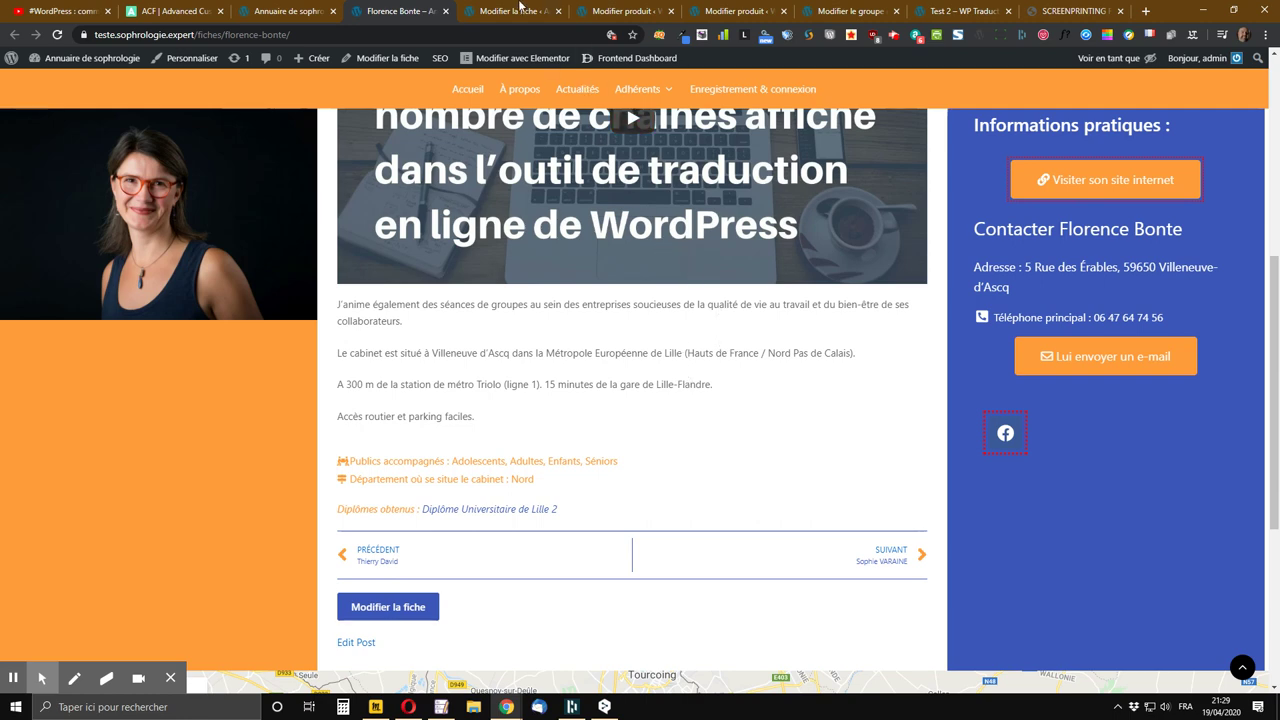
Examine the practitioner listing in its back-end editor, comparing the main content with the Champs inutilisés and Coordonnées fields
click(489, 14)
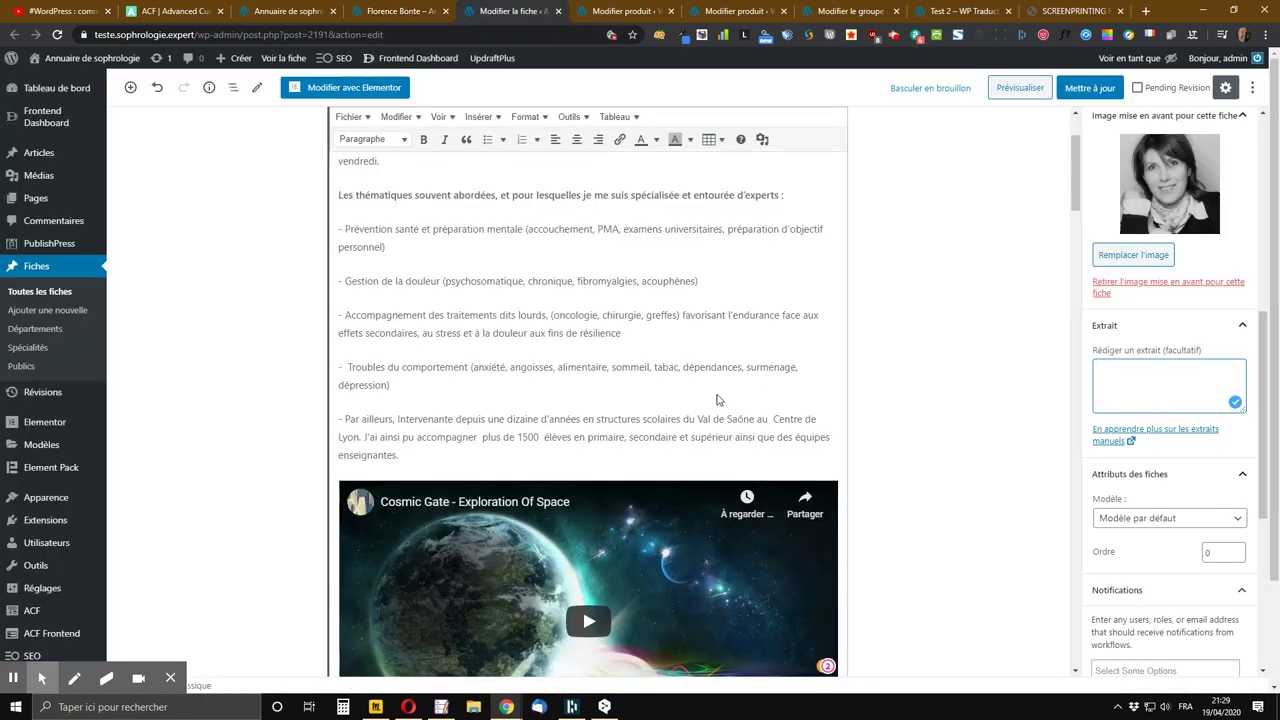
scroll(716, 400, down, 10)
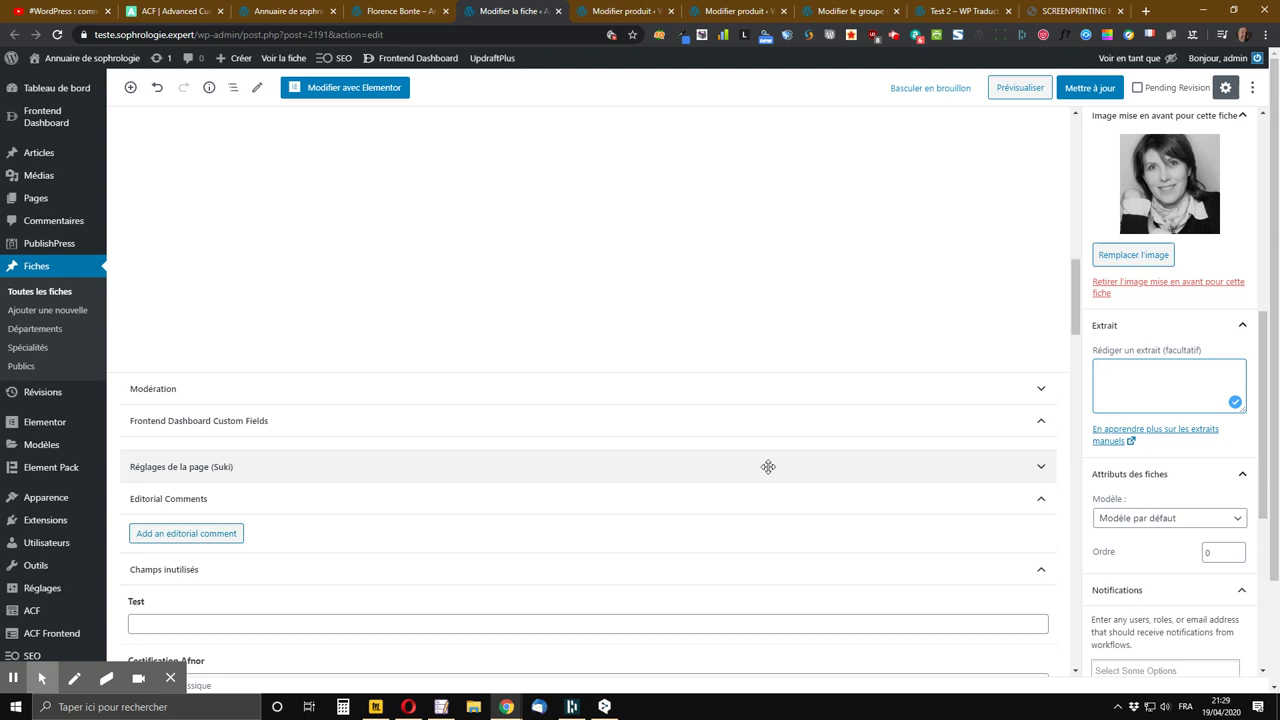
scroll(767, 466, down, 4)
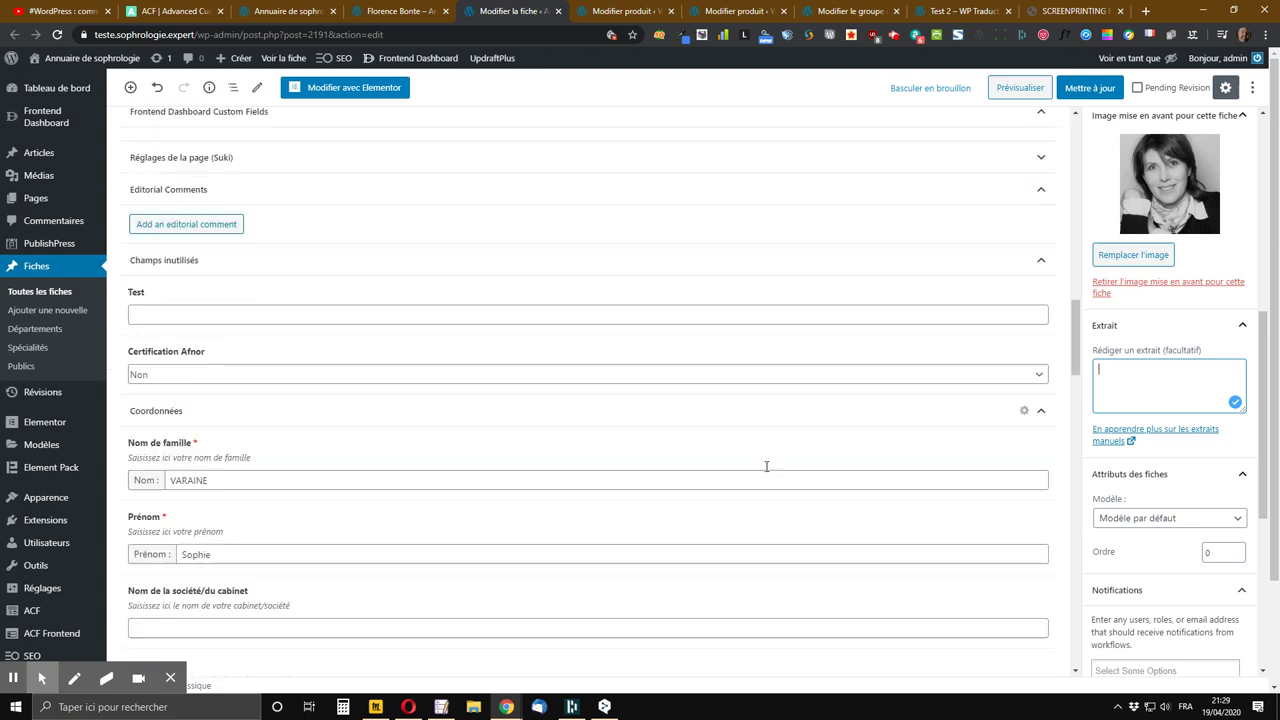
scroll(767, 472, down, 2)
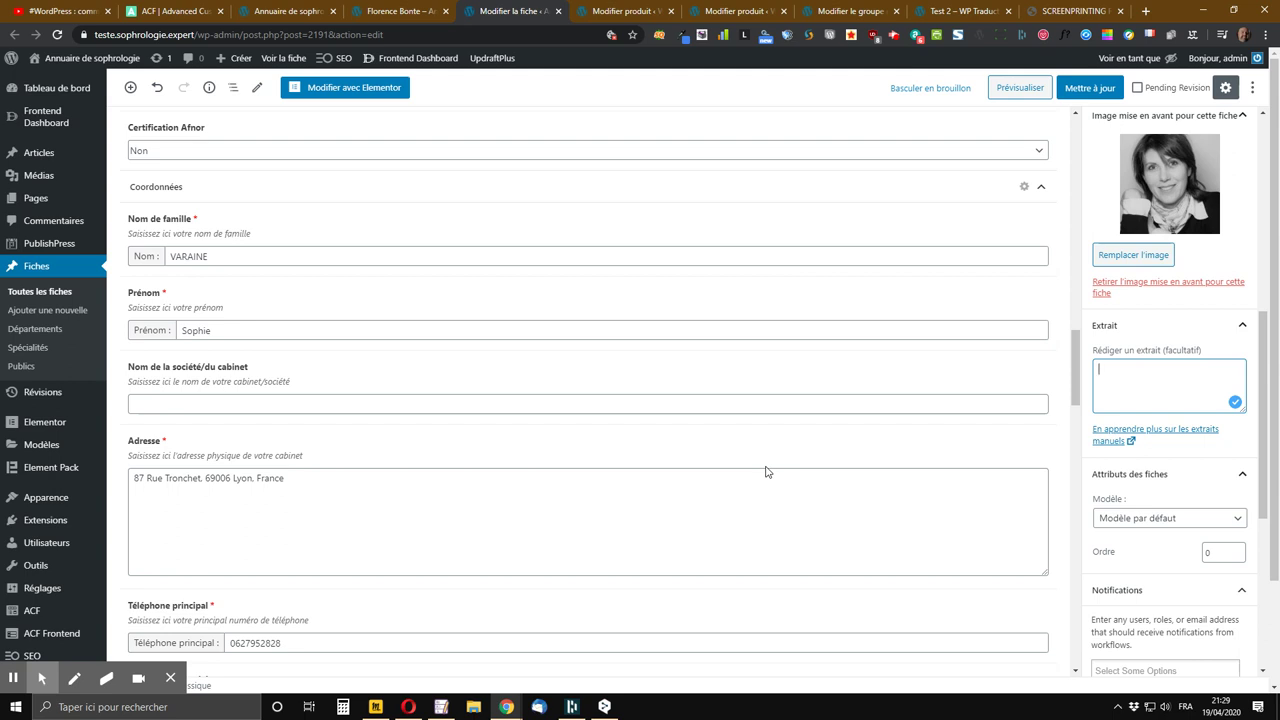
scroll(765, 469, up, 8)
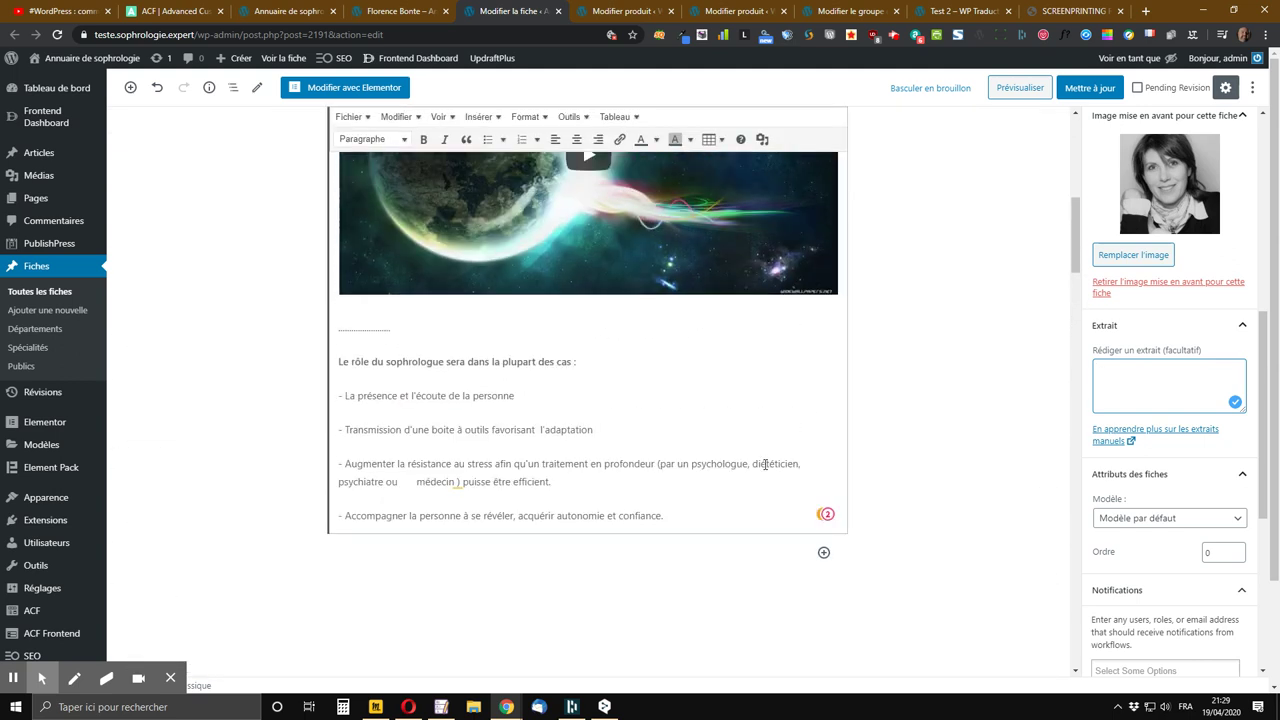
scroll(764, 463, up, 5)
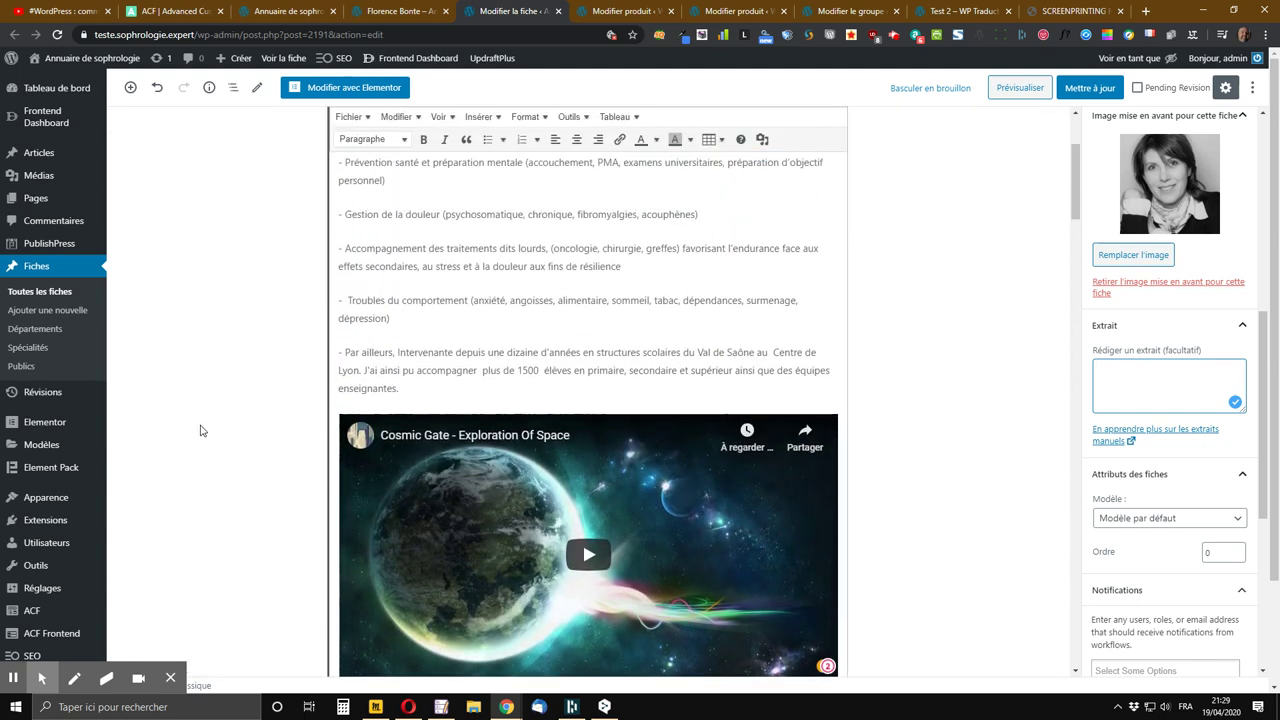
scroll(1066, 357, down, 4)
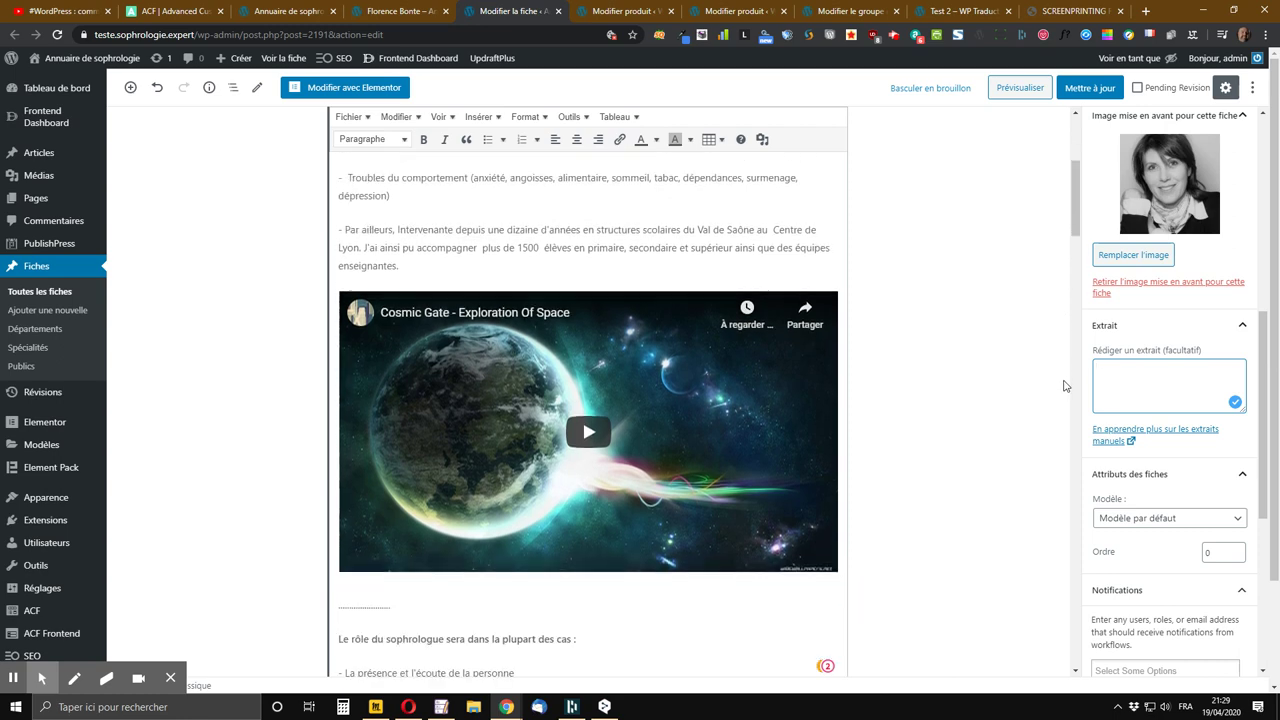
scroll(1046, 391, down, 3)
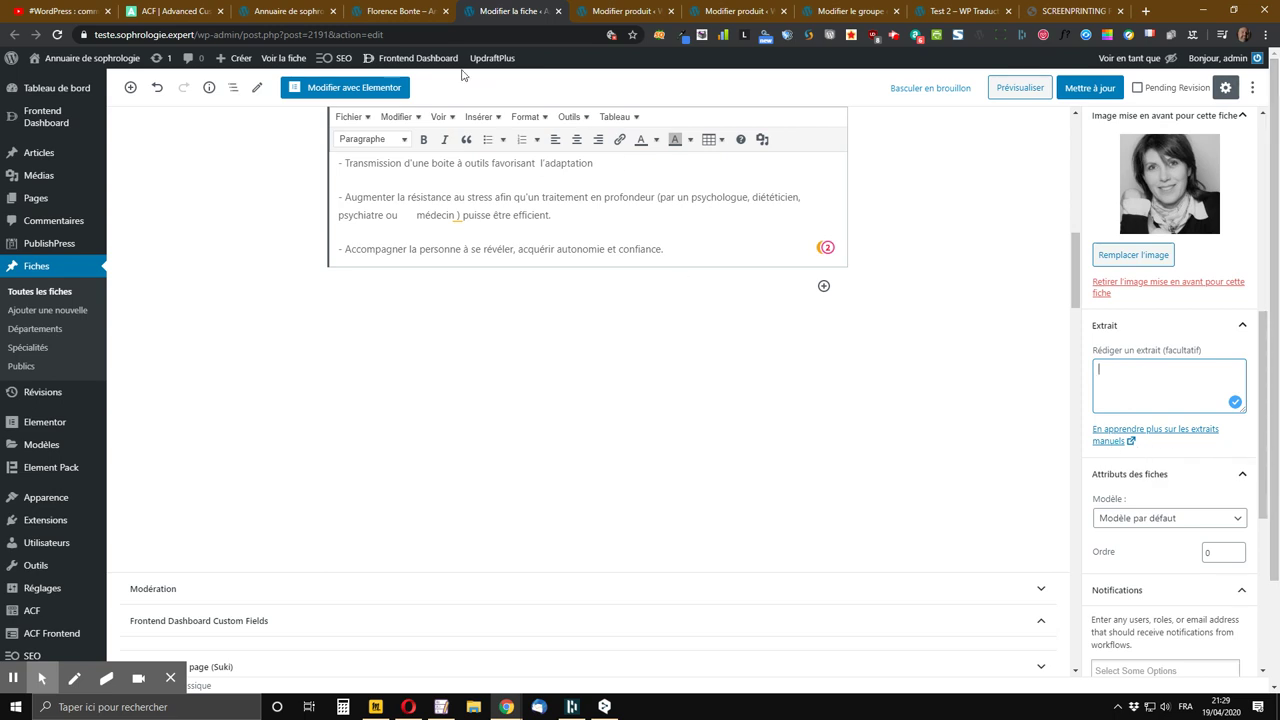
From the published profile, open the Adhérents page Soumettre une fiche in a new tab and display it
click(404, 8)
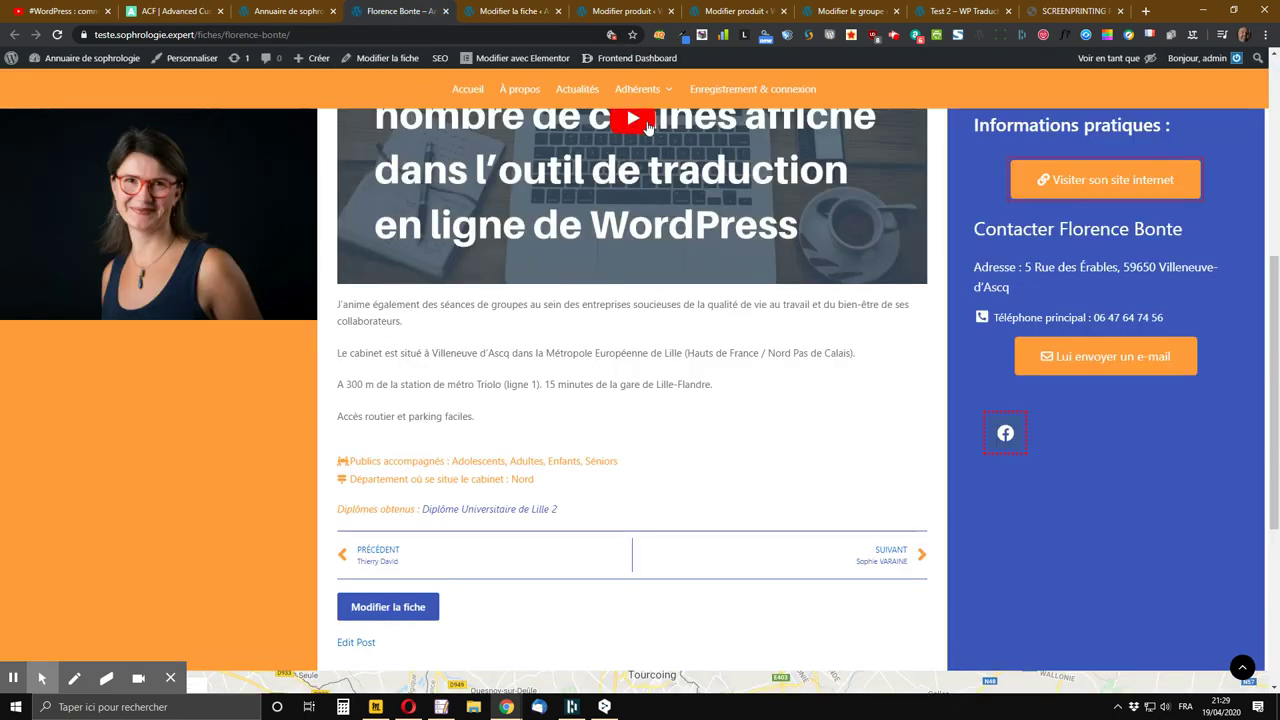
mouse_move(634, 92)
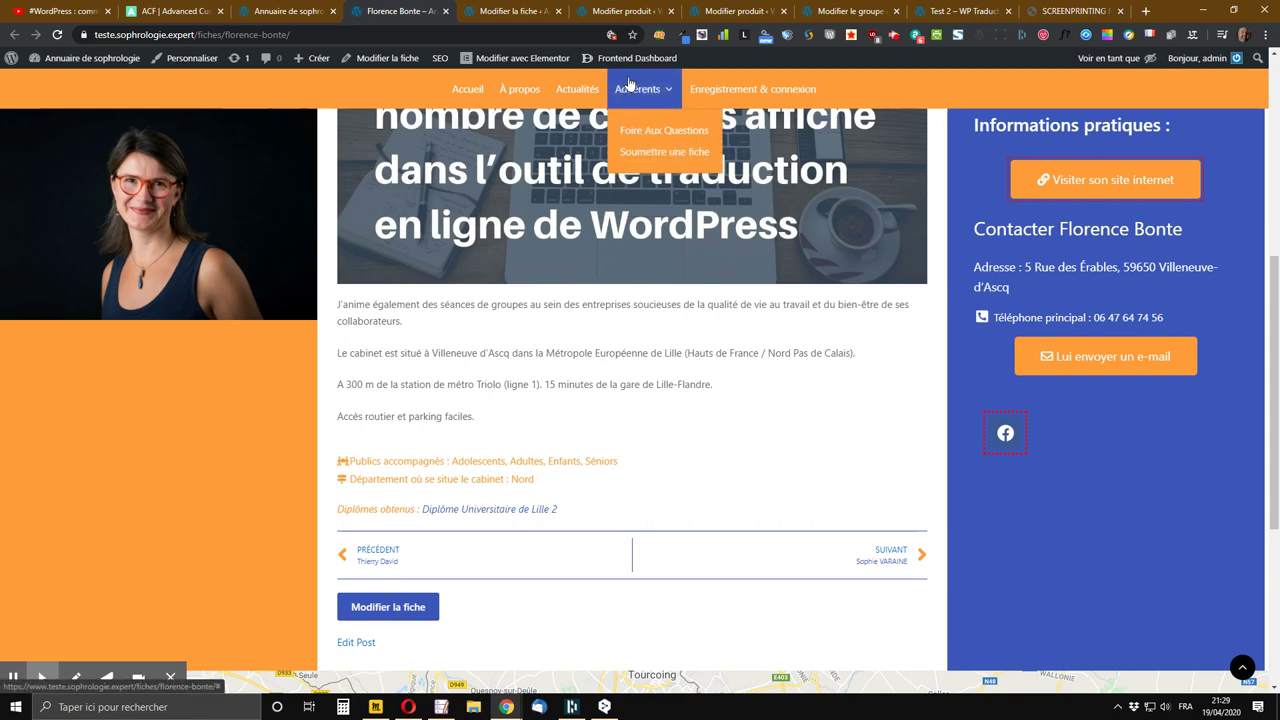
middle_click(640, 155)
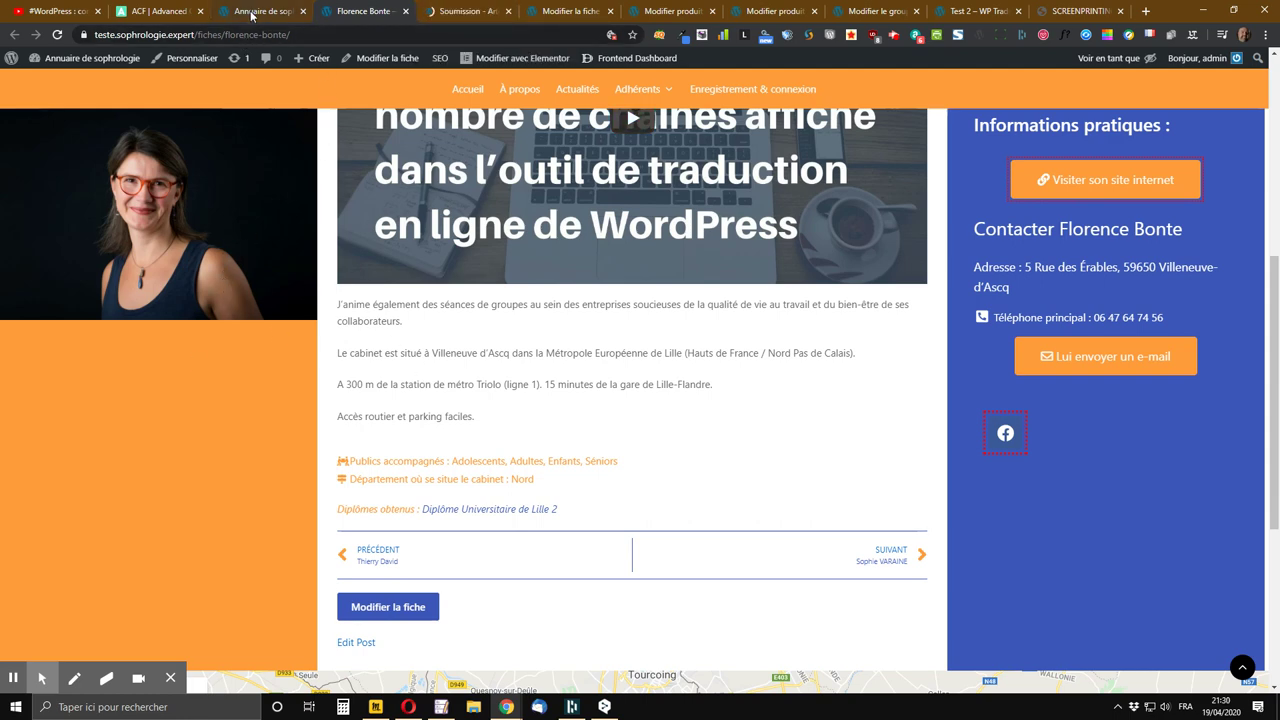
click(447, 8)
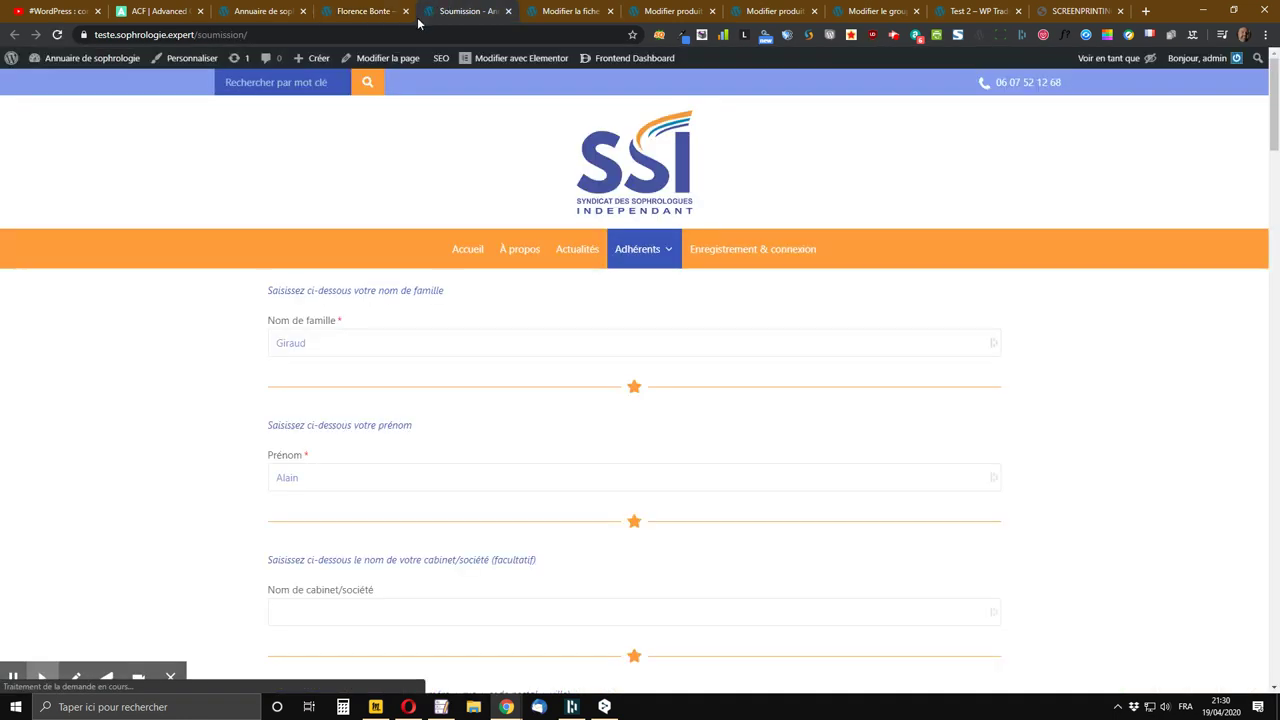
Look through the front-end submission form, from the name fields to specialities, audiences and social profiles, and return to its beginning
scroll(365, 100, down, 2)
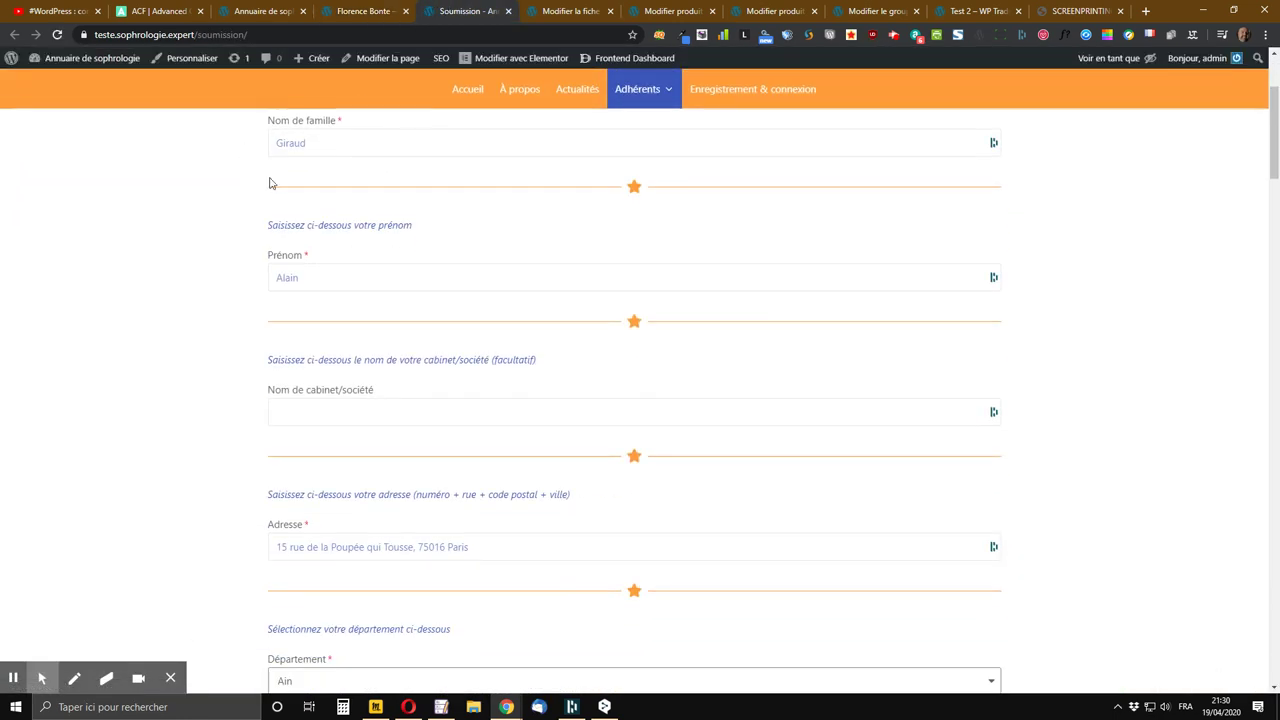
scroll(295, 197, down, 8)
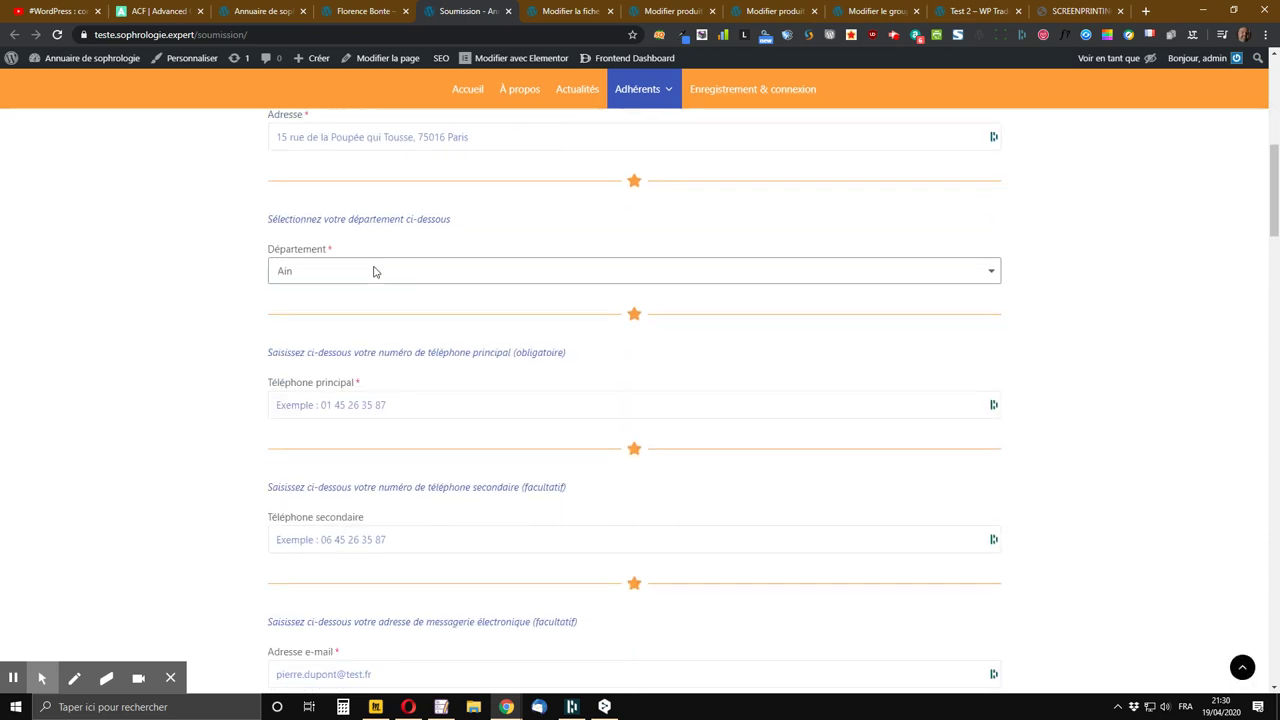
scroll(370, 265, down, 10)
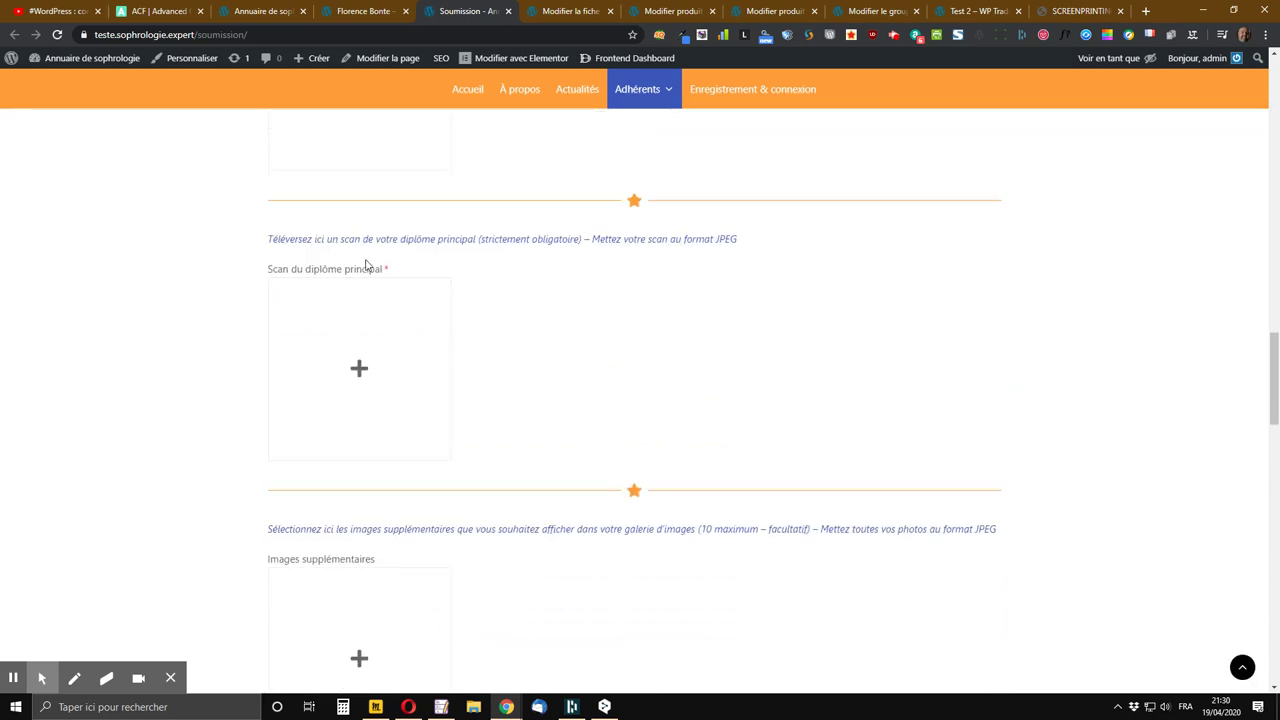
scroll(366, 265, down, 3)
scroll(375, 270, down, 2)
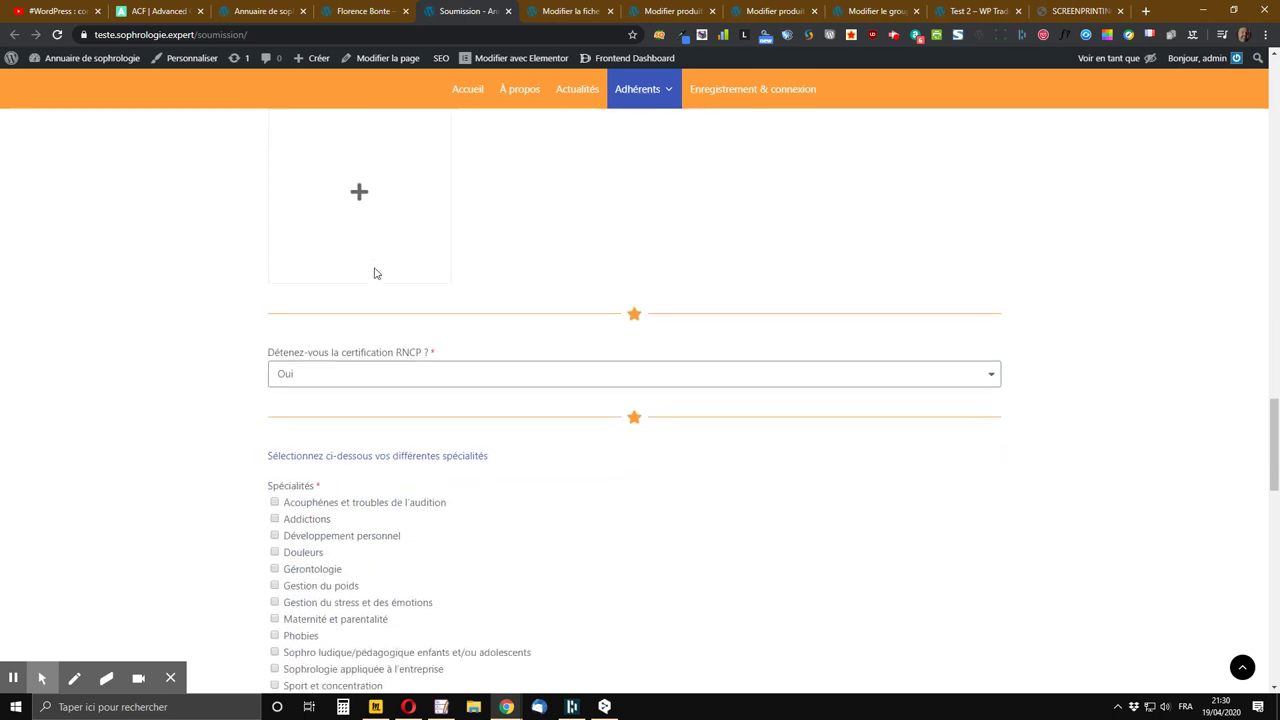
scroll(375, 273, down, 3)
scroll(375, 273, down, 7)
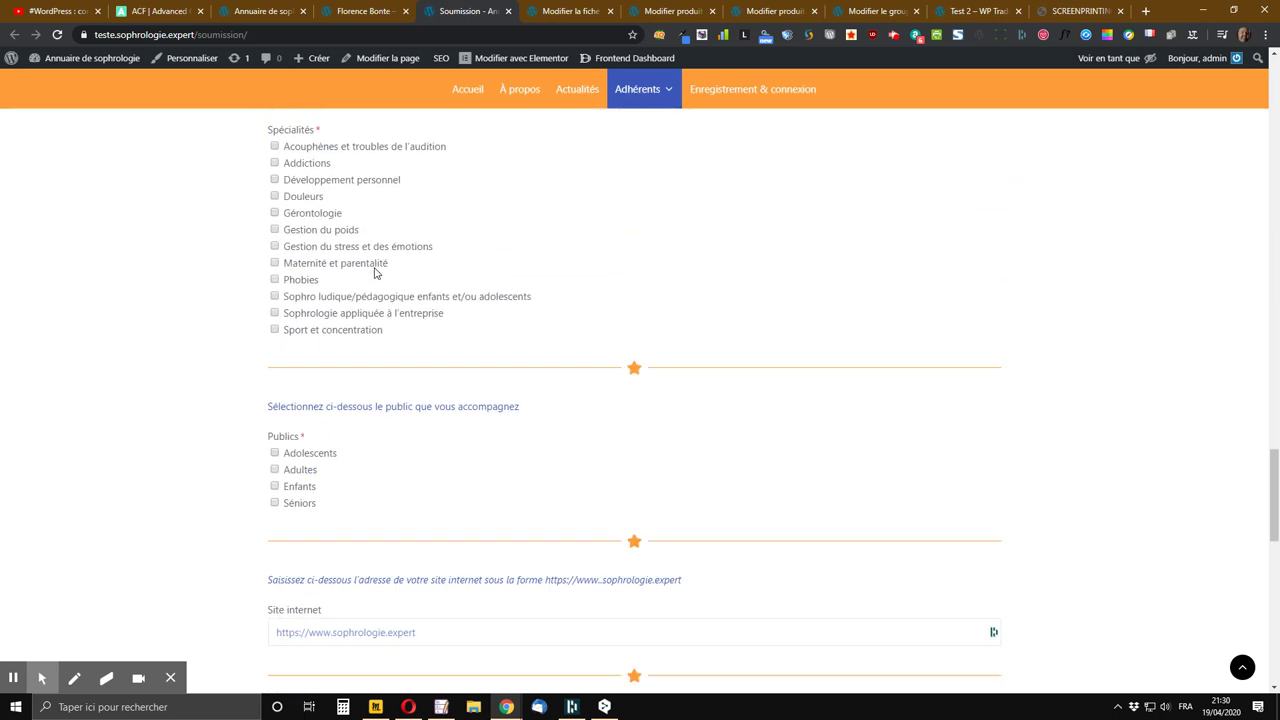
scroll(367, 267, up, 11)
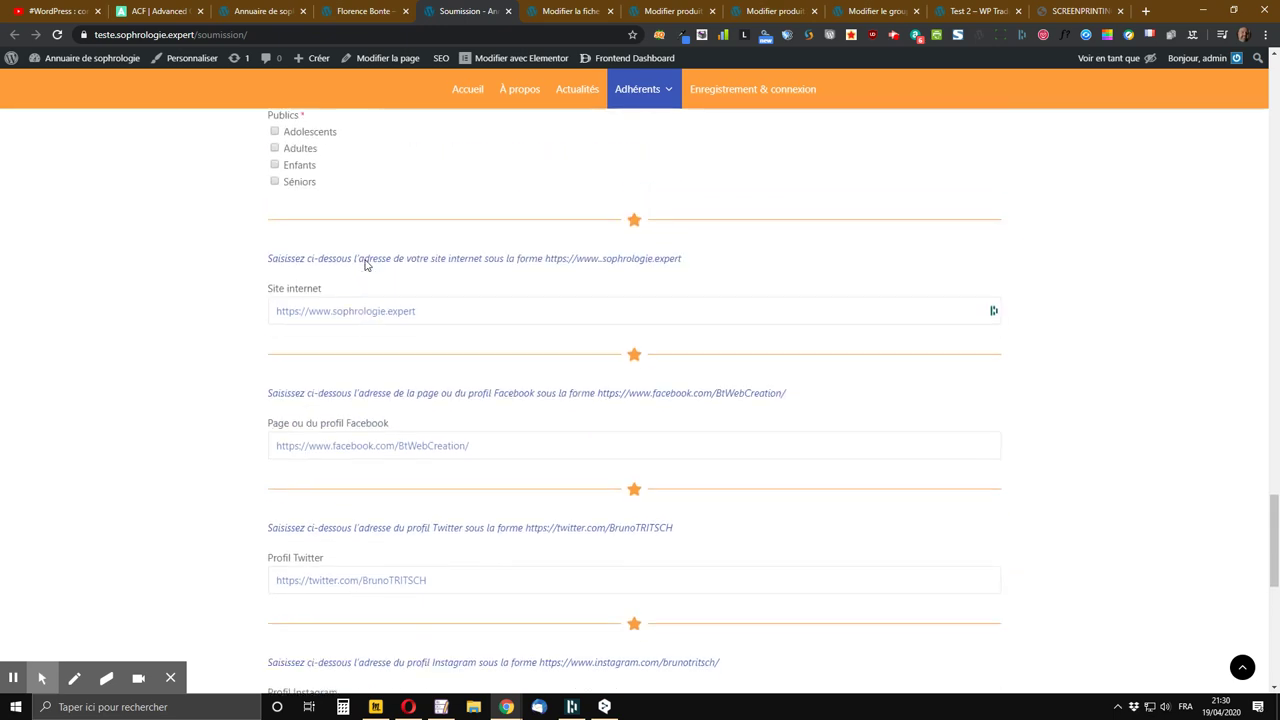
scroll(364, 266, up, 20)
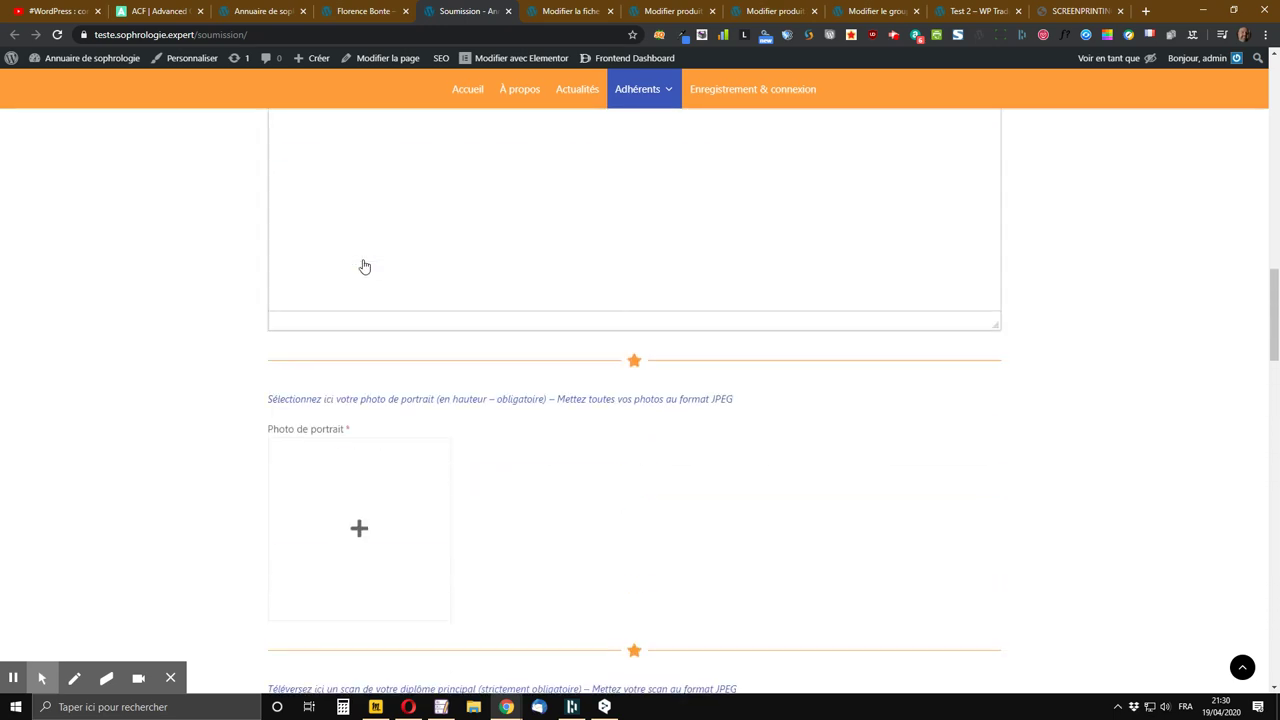
scroll(359, 266, up, 2)
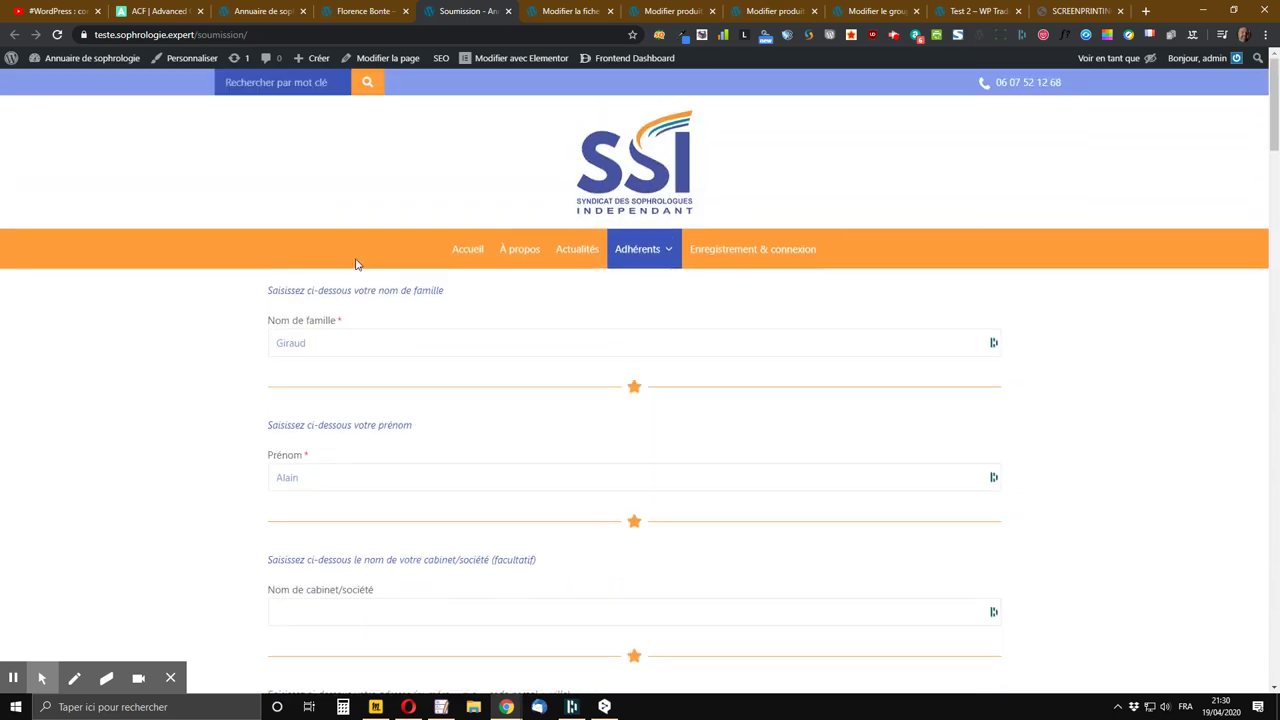
Examine the submission form's contact fields, the Présentation editor and the Photo de portrait upload
scroll(357, 265, down, 5)
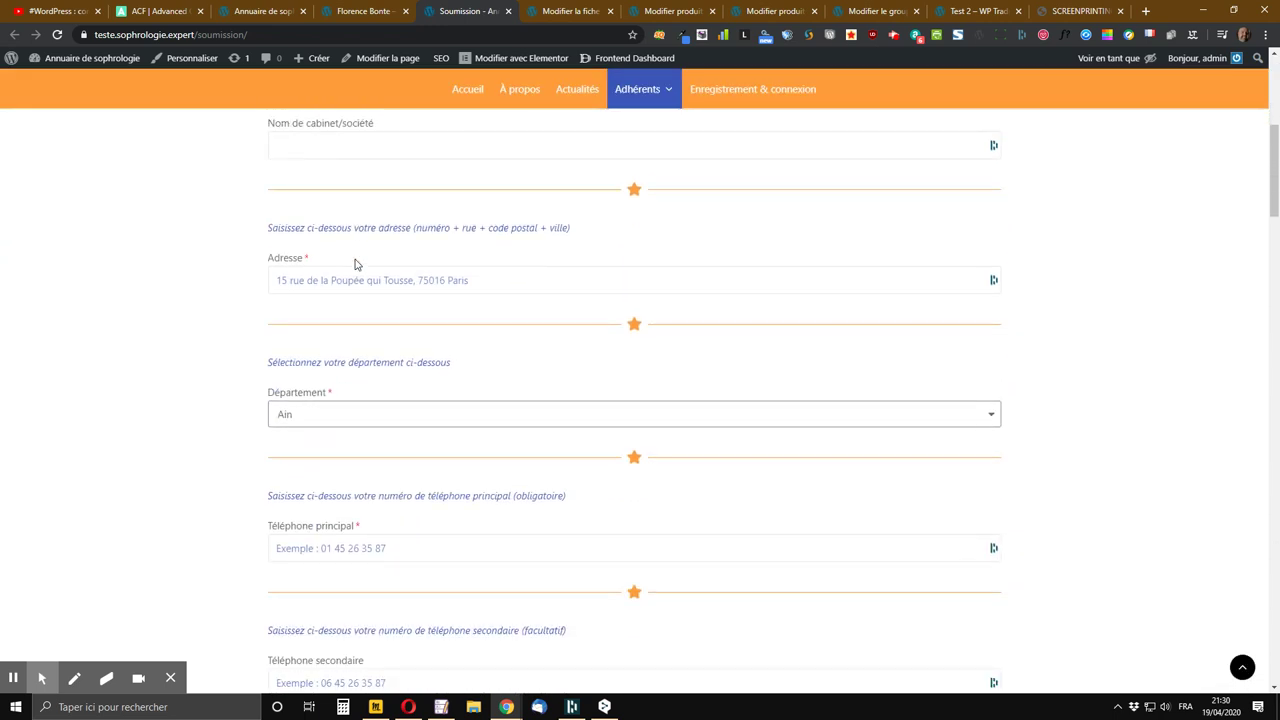
scroll(355, 264, up, 2)
scroll(355, 264, down, 5)
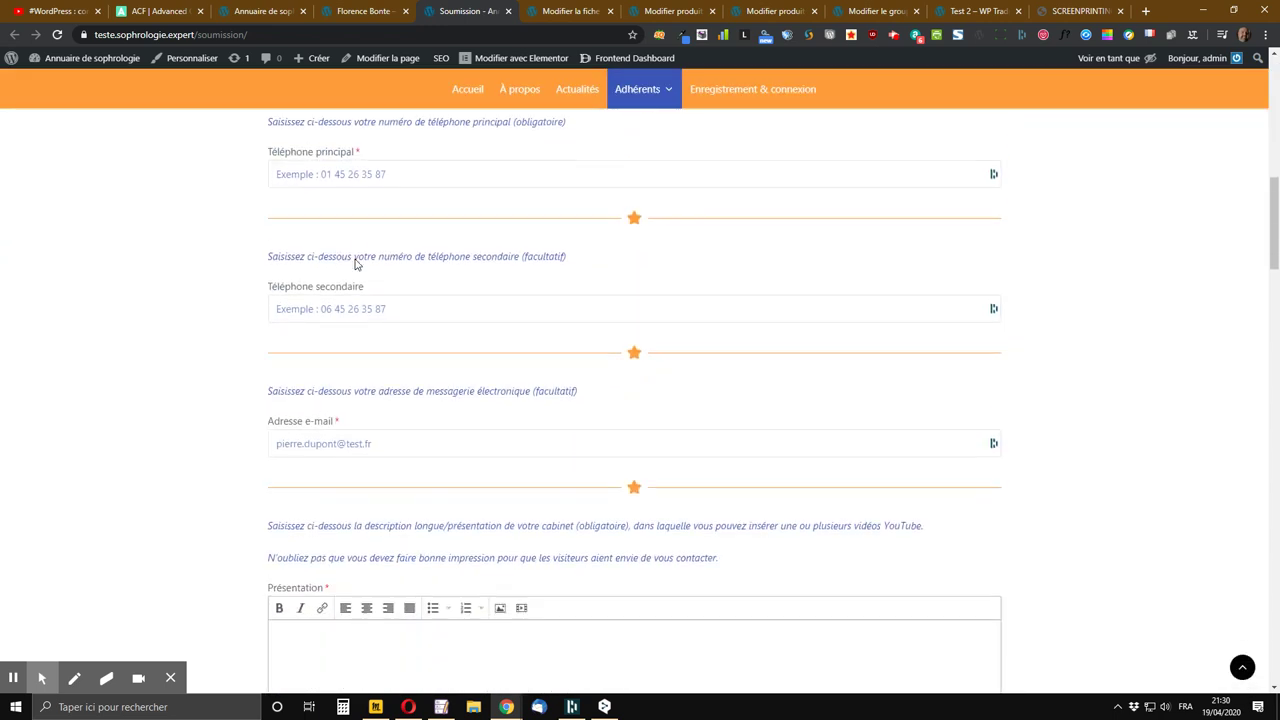
scroll(383, 462, down, 2)
scroll(444, 454, down, 3)
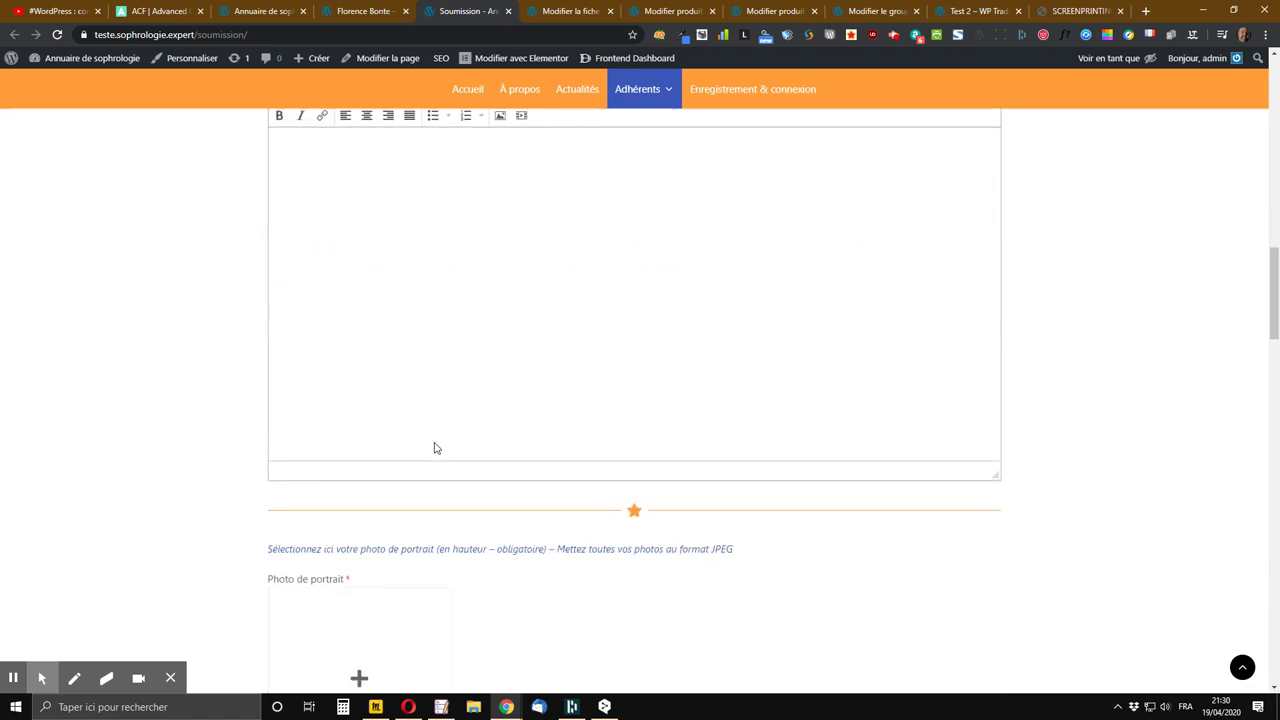
scroll(398, 362, up, 3)
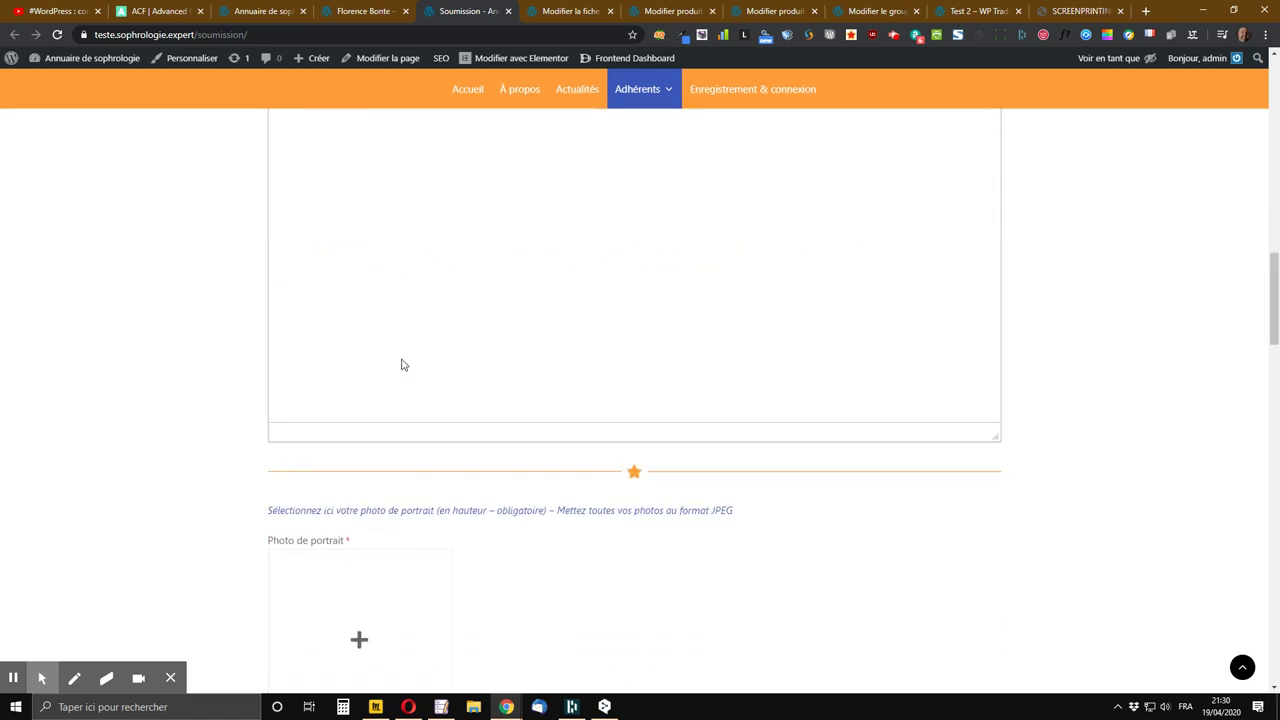